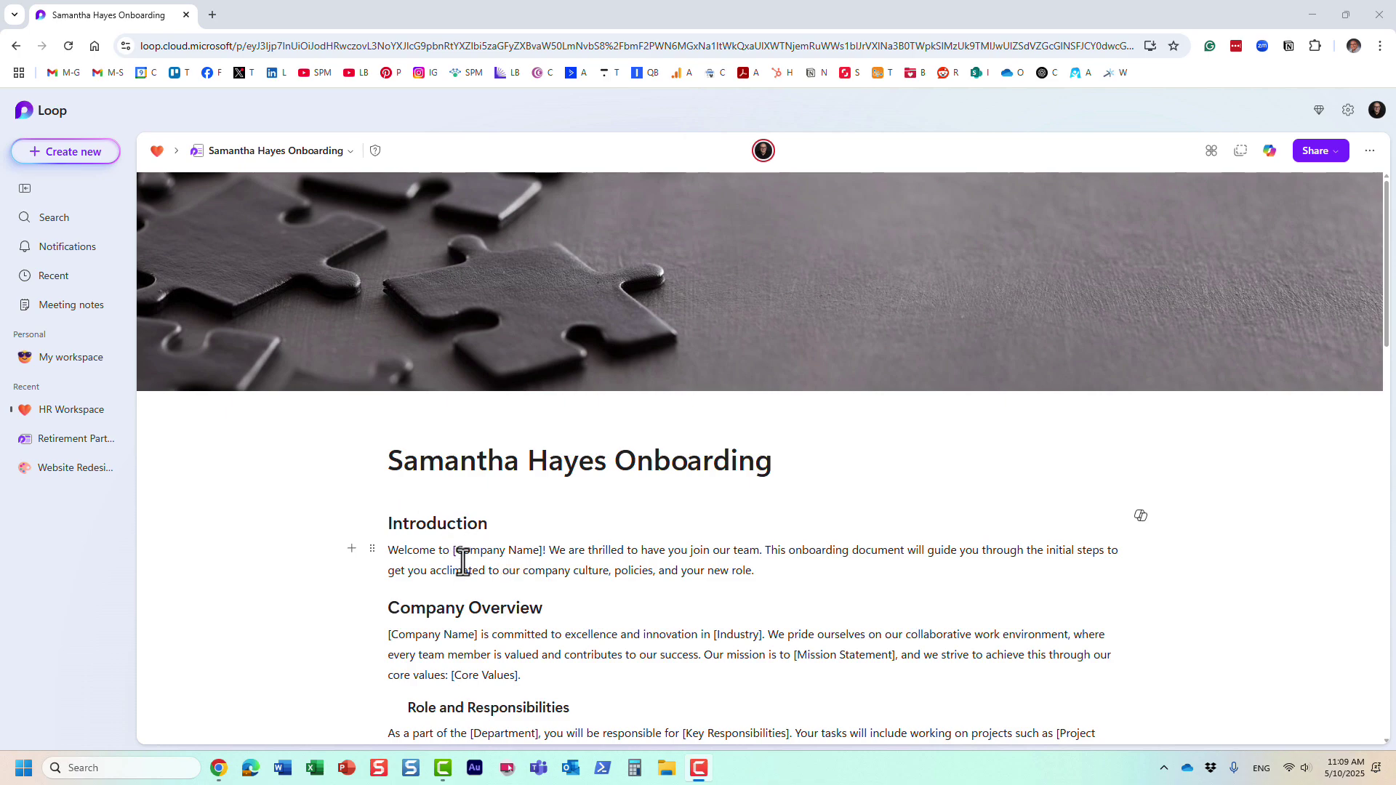
# - Check the Introduction heading's level, then make Training and Development a Heading 2
pyautogui.scroll(-1, 465, 565)
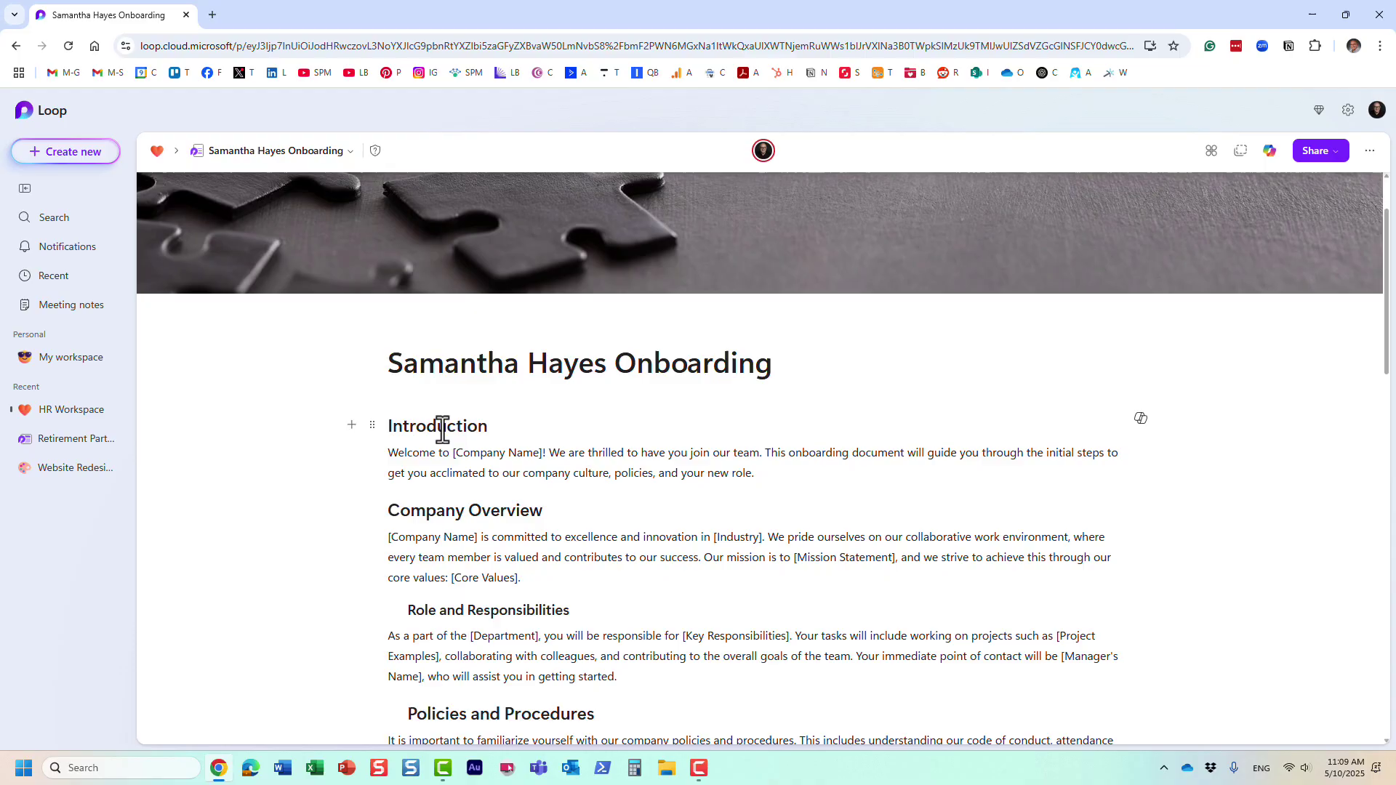
pyautogui.doubleClick(439, 426)
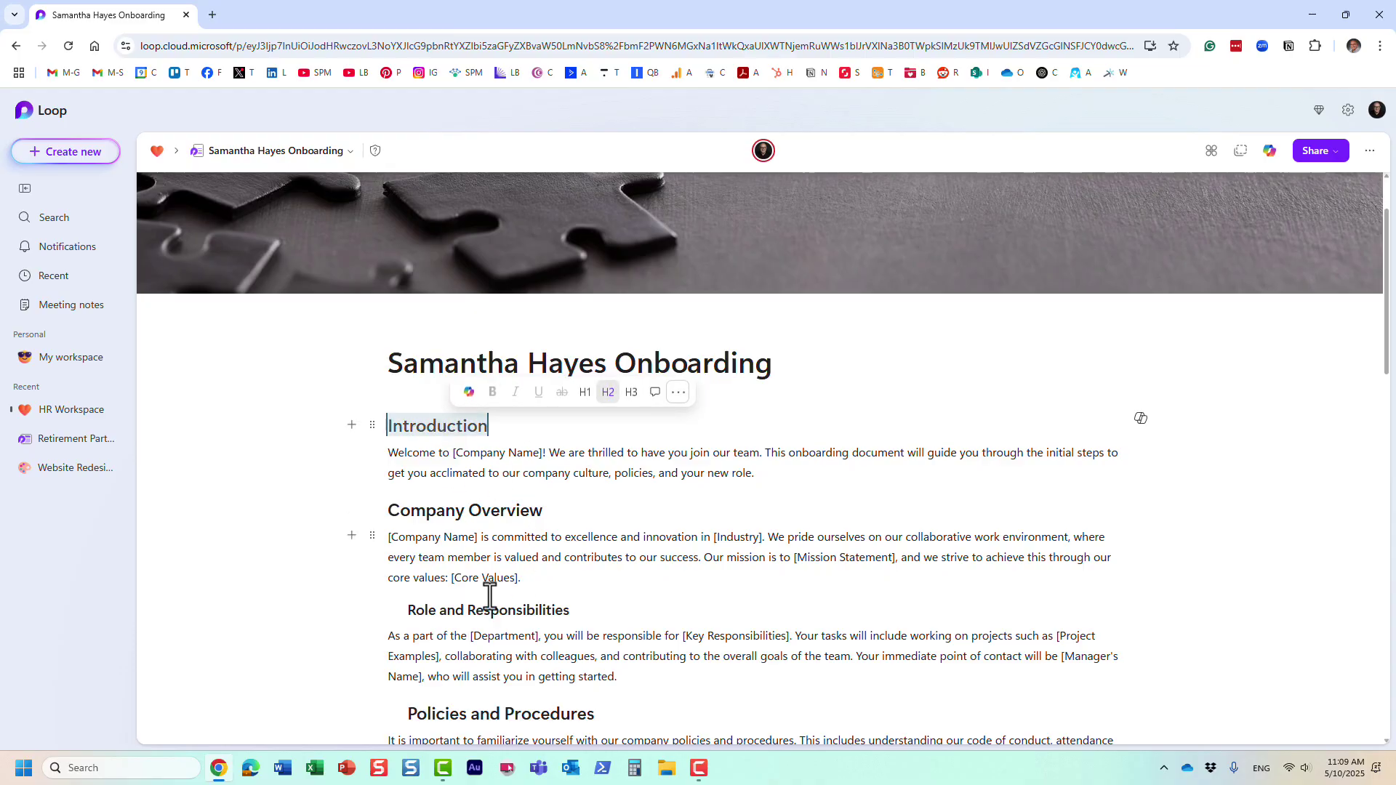
pyautogui.scroll(-3, 490, 582)
pyautogui.moveTo(535, 567); pyautogui.dragTo(351, 554)
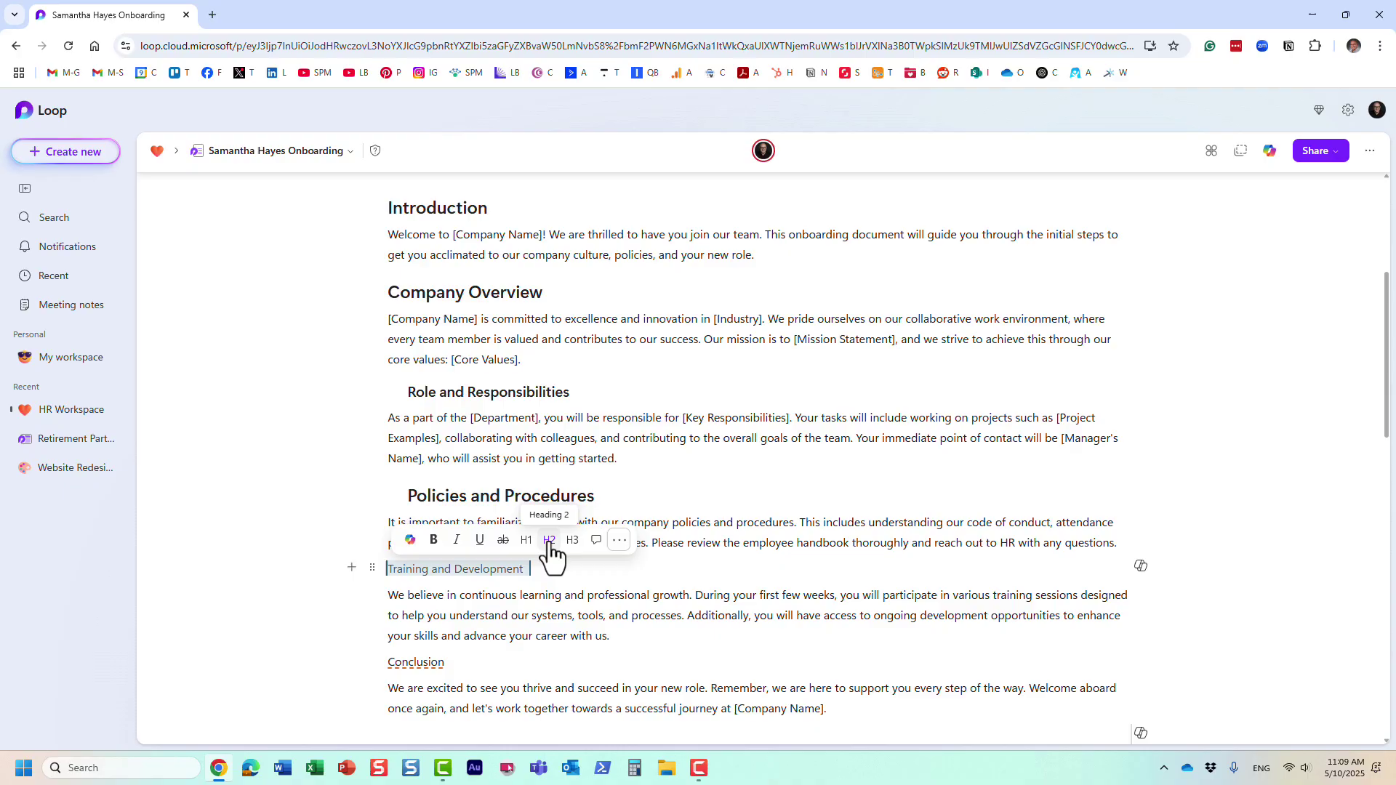
pyautogui.click(550, 540)
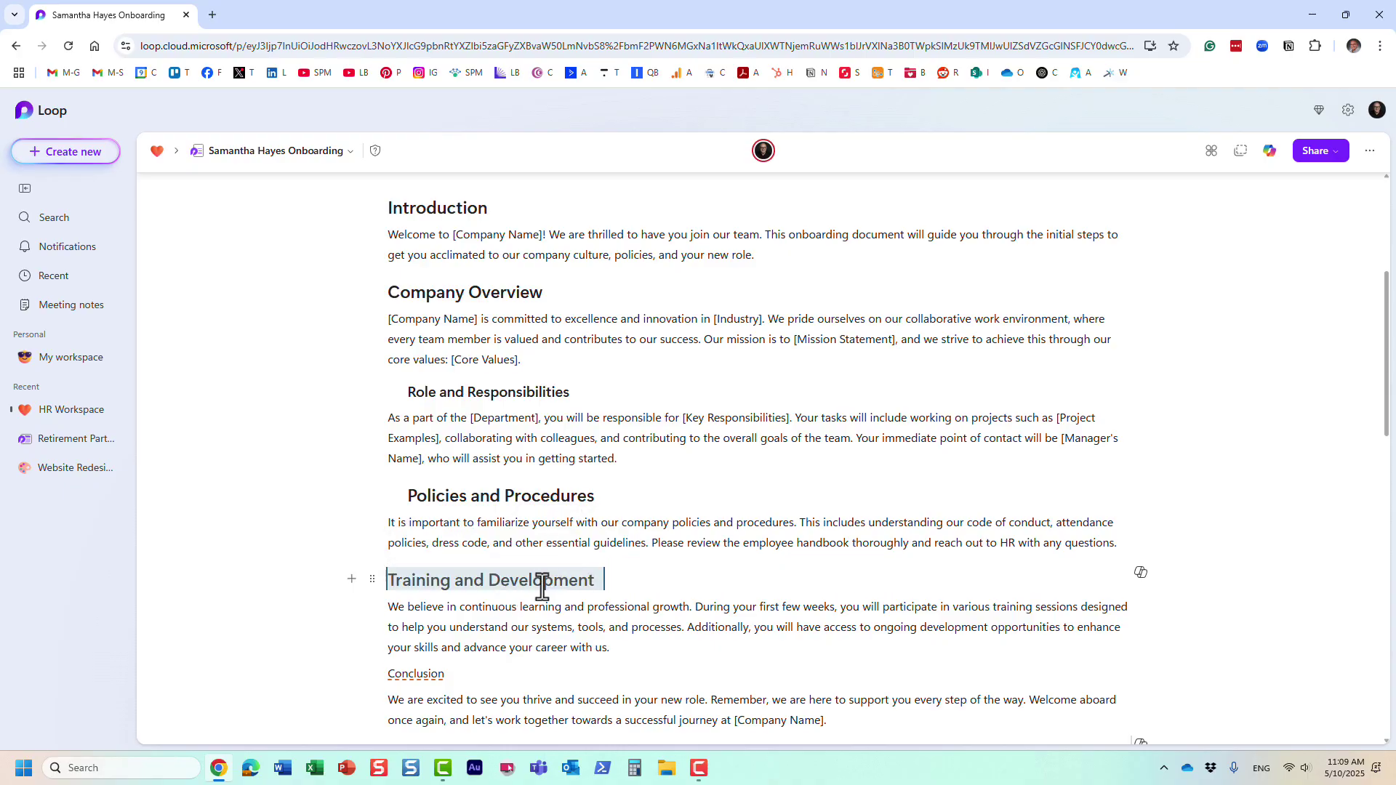
pyautogui.click(588, 581)
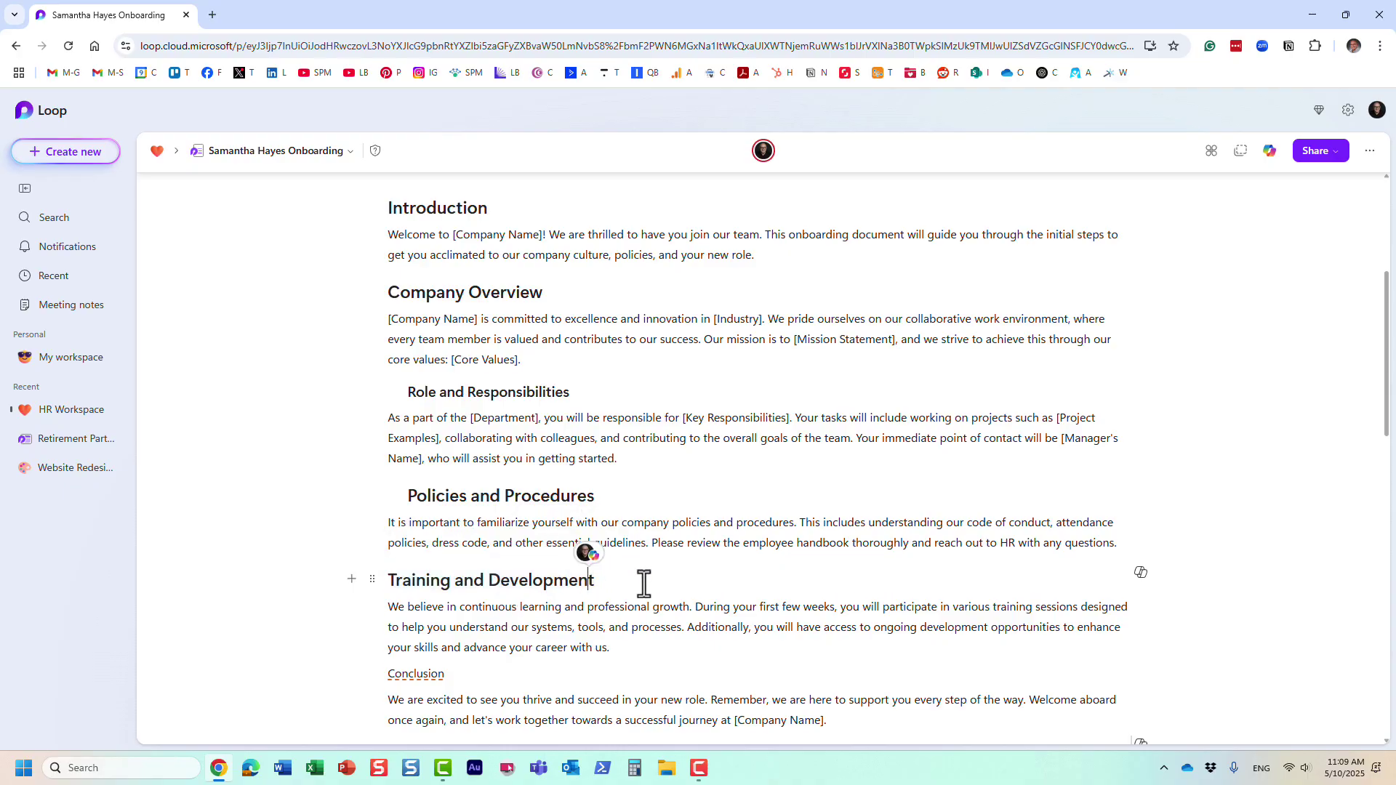
# - Reselect the Training and Development heading to confirm it is now Heading 2
pyautogui.moveTo(629, 586); pyautogui.dragTo(379, 580)
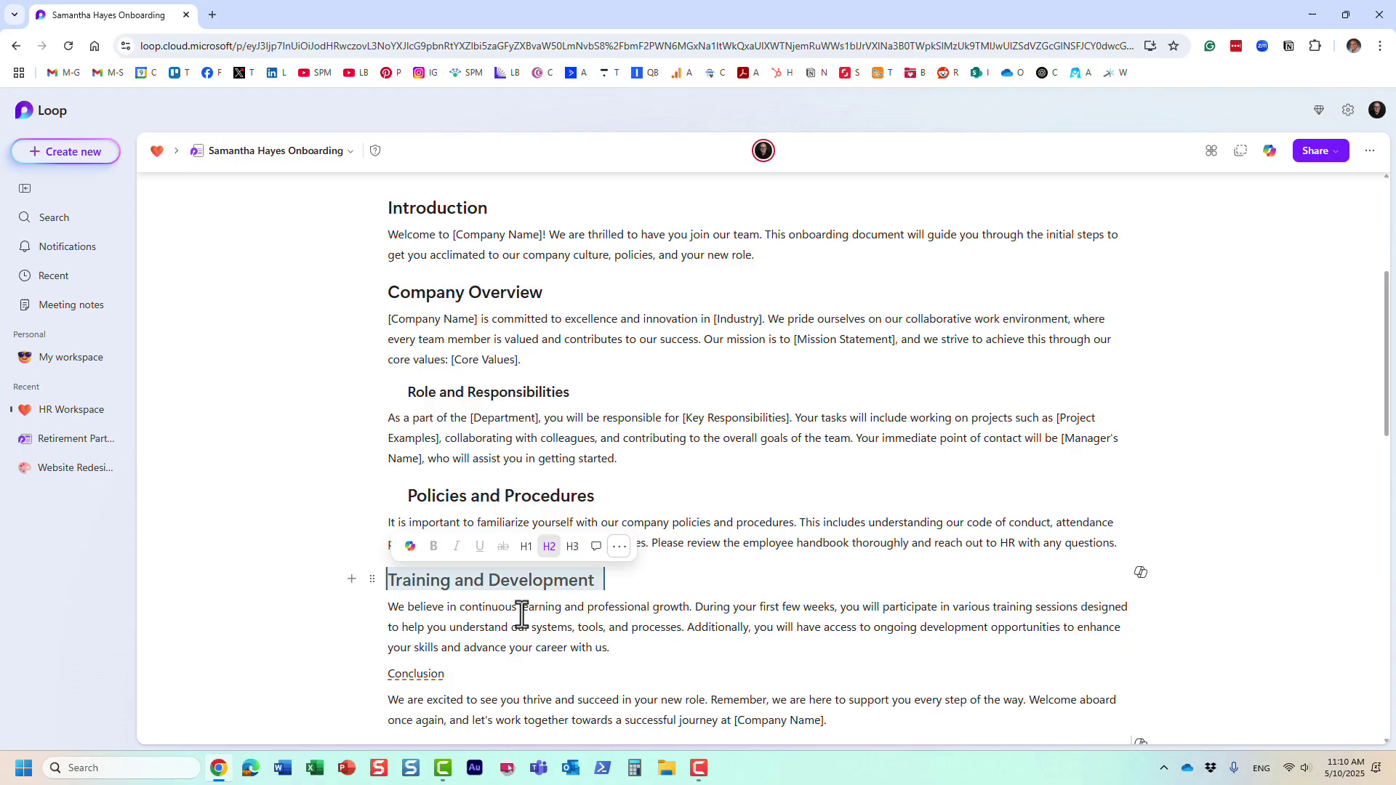
pyautogui.click(522, 611)
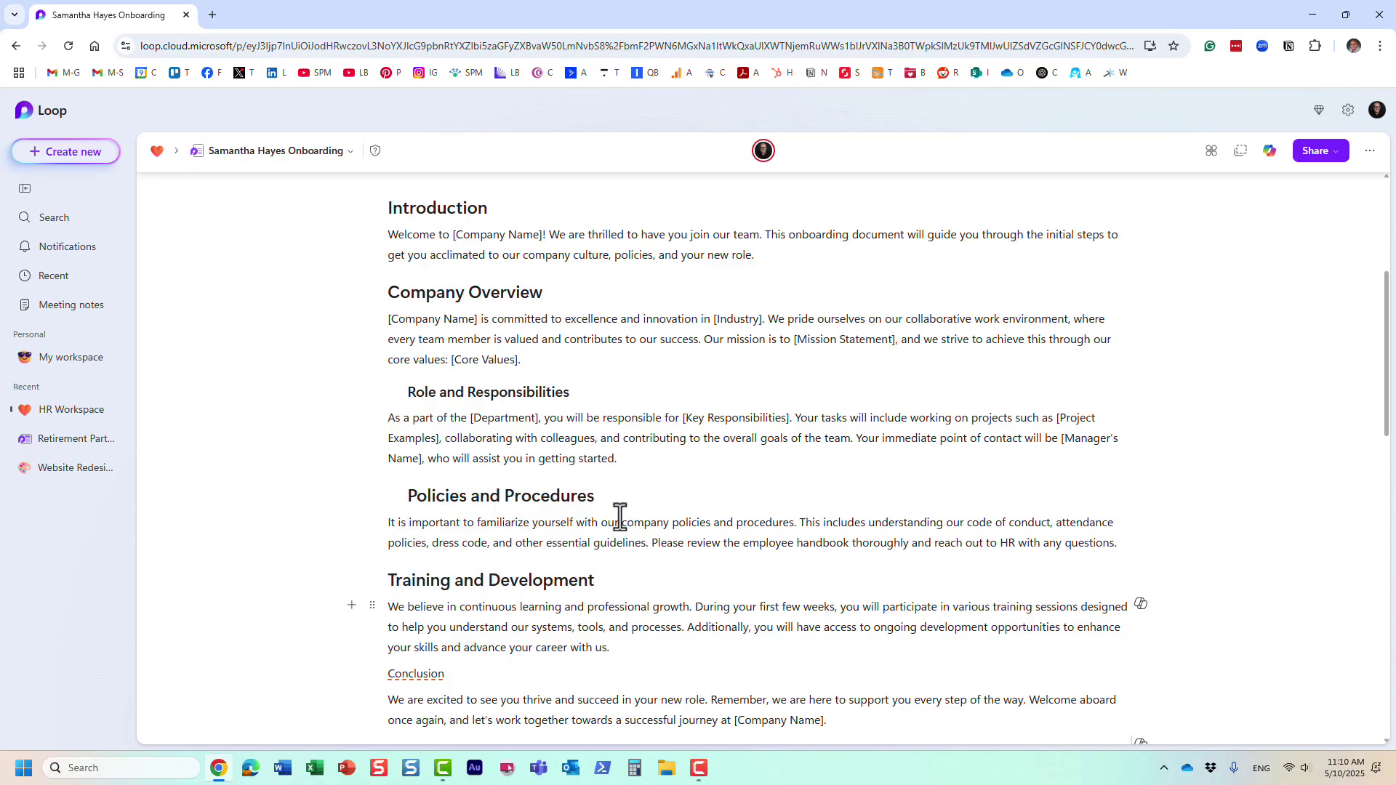
pyautogui.scroll(3, 616, 509)
pyautogui.scroll(-2, 592, 448)
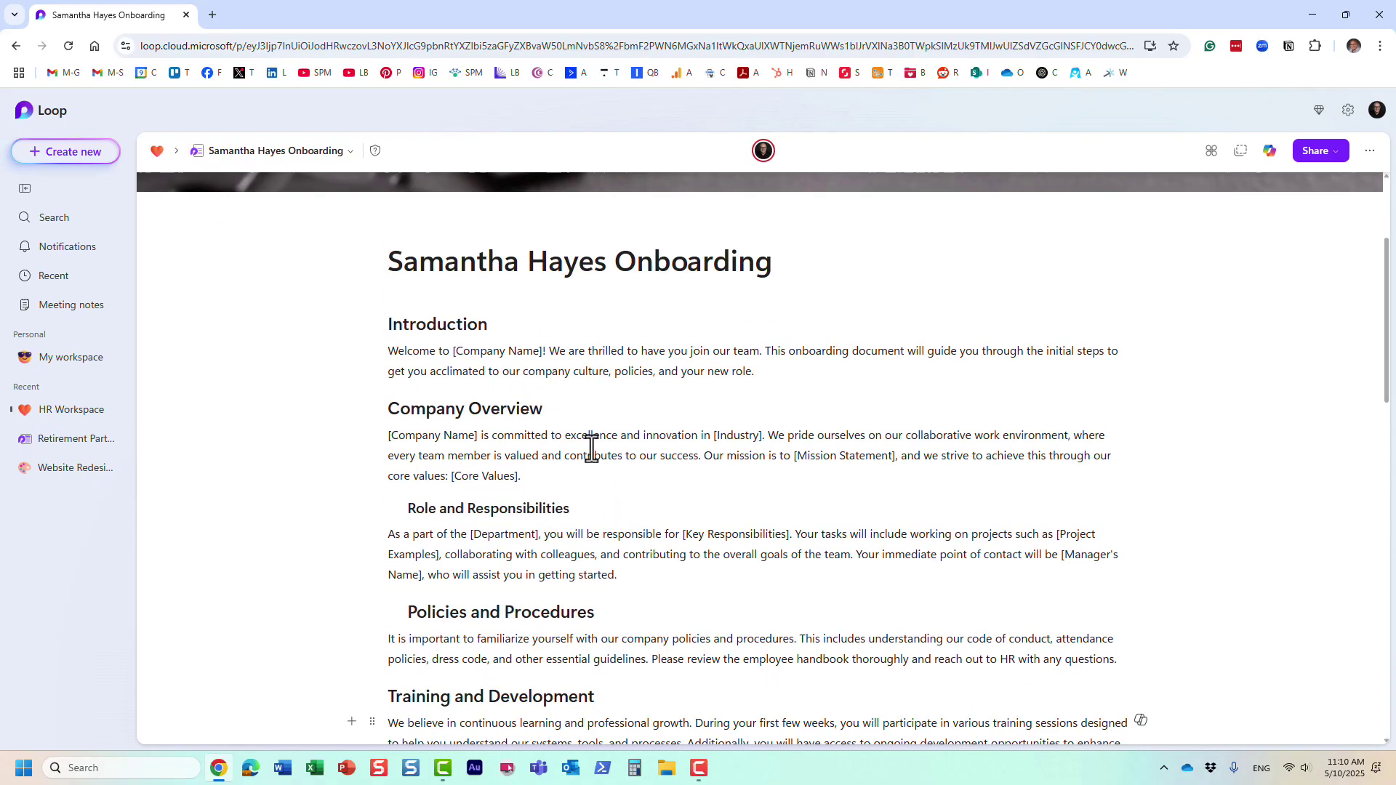
pyautogui.scroll(-1, 597, 418)
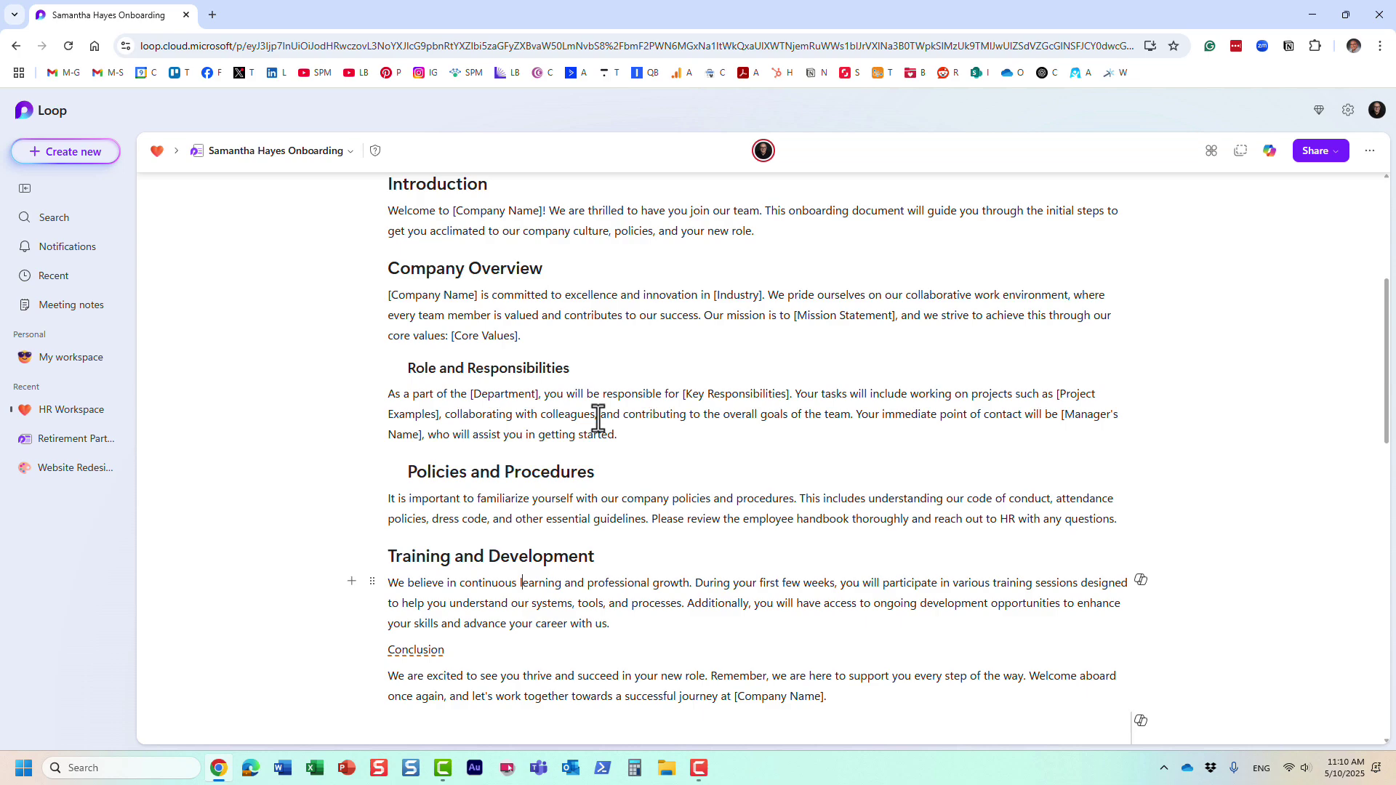
pyautogui.scroll(-1, 598, 419)
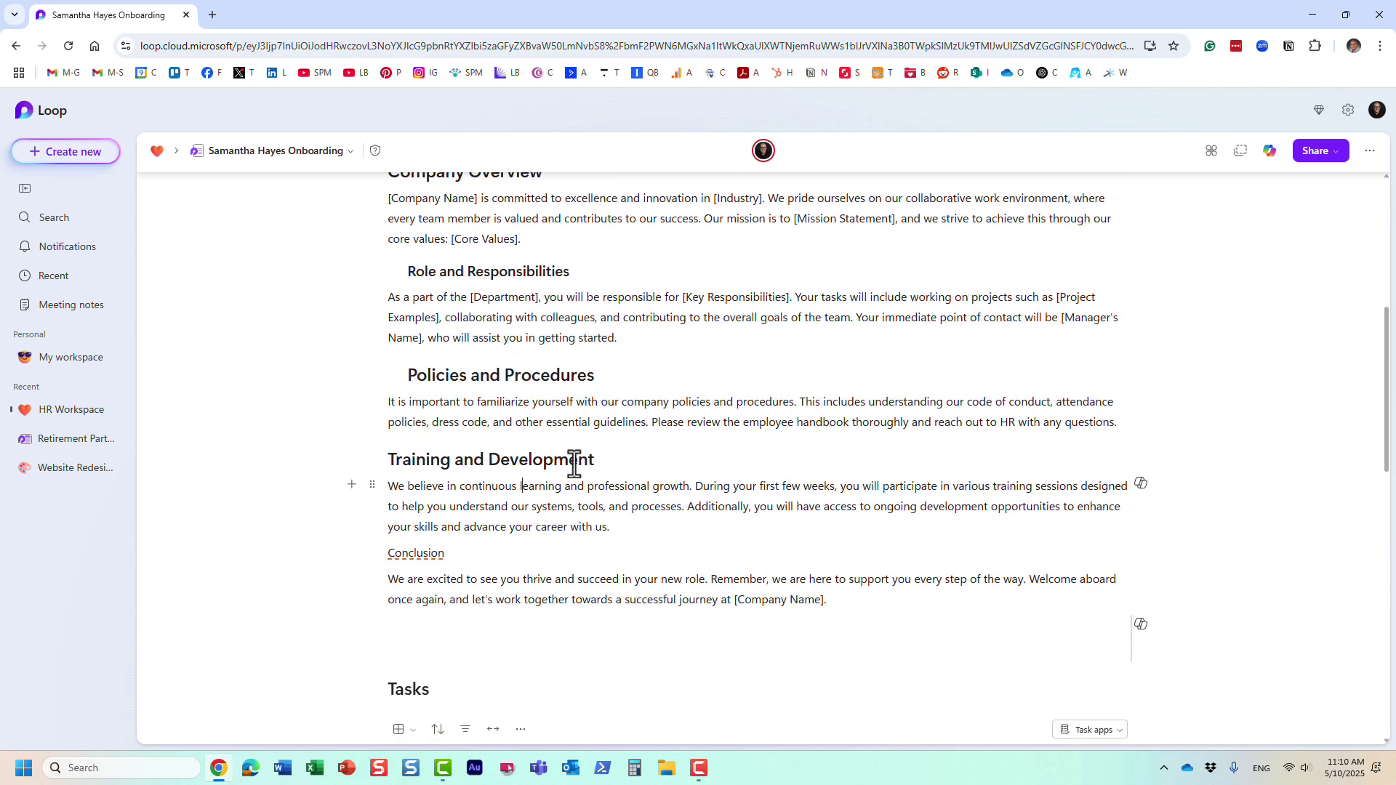
pyautogui.moveTo(604, 459); pyautogui.dragTo(383, 459)
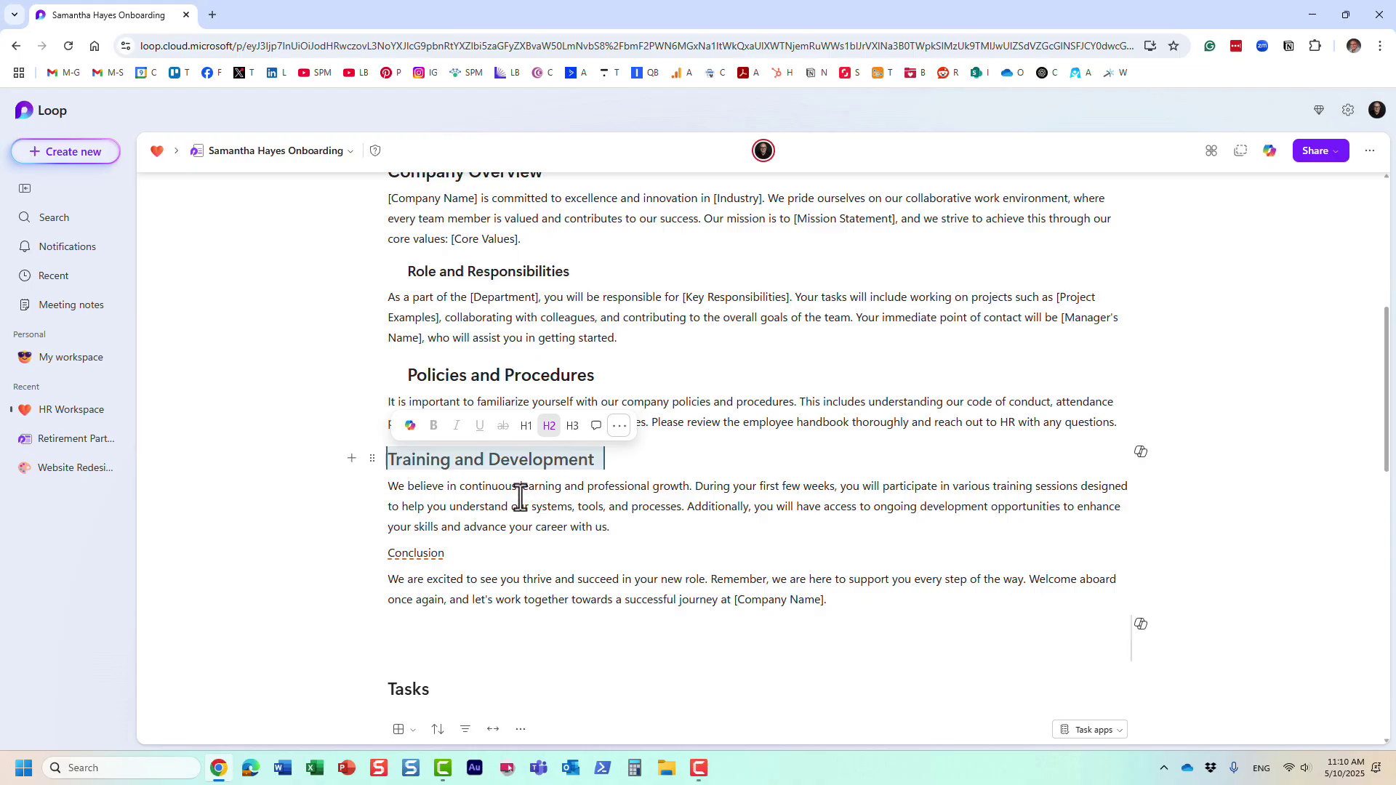
# - Apply Collapsible Heading 1 to the word Conclusion from the Headings and lists options
pyautogui.doubleClick(408, 554)
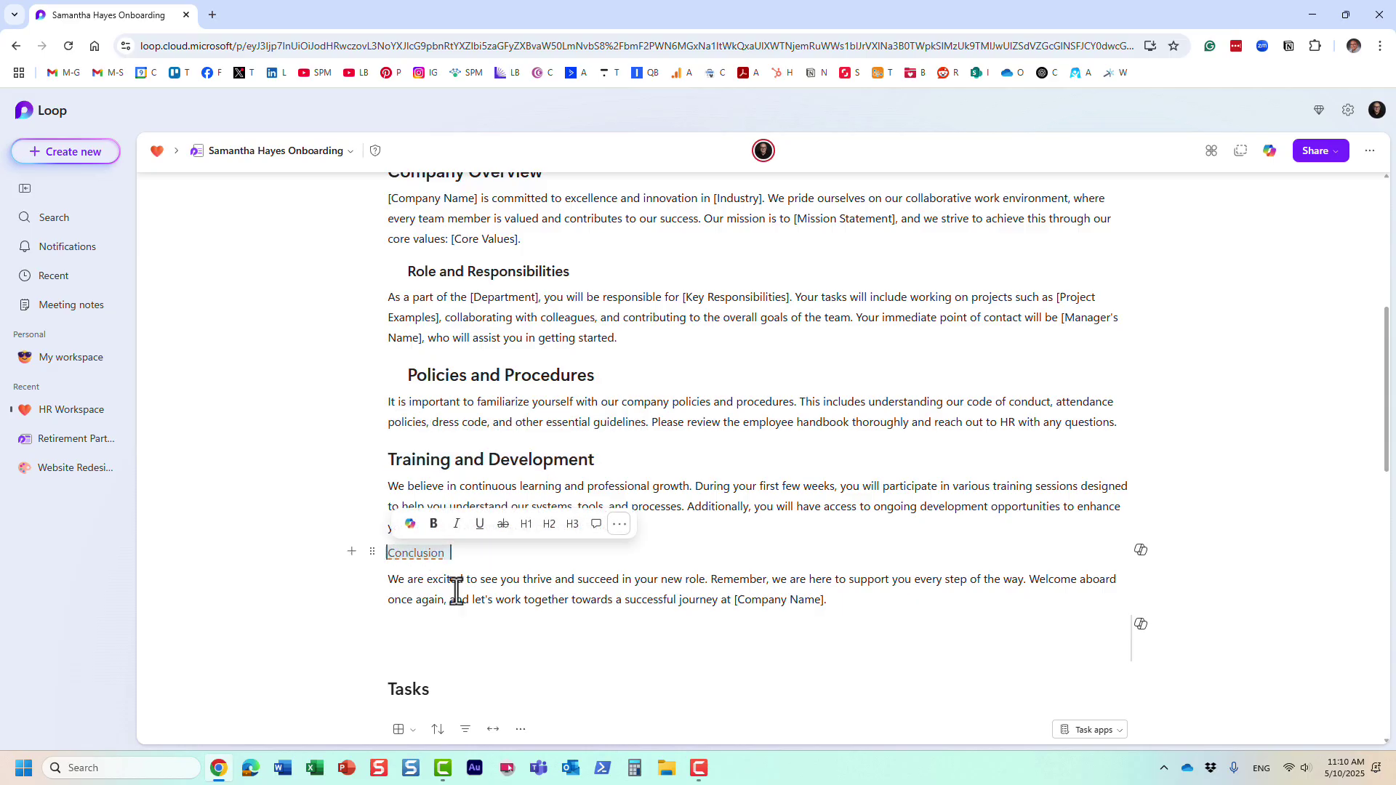
pyautogui.scroll(-1, 481, 582)
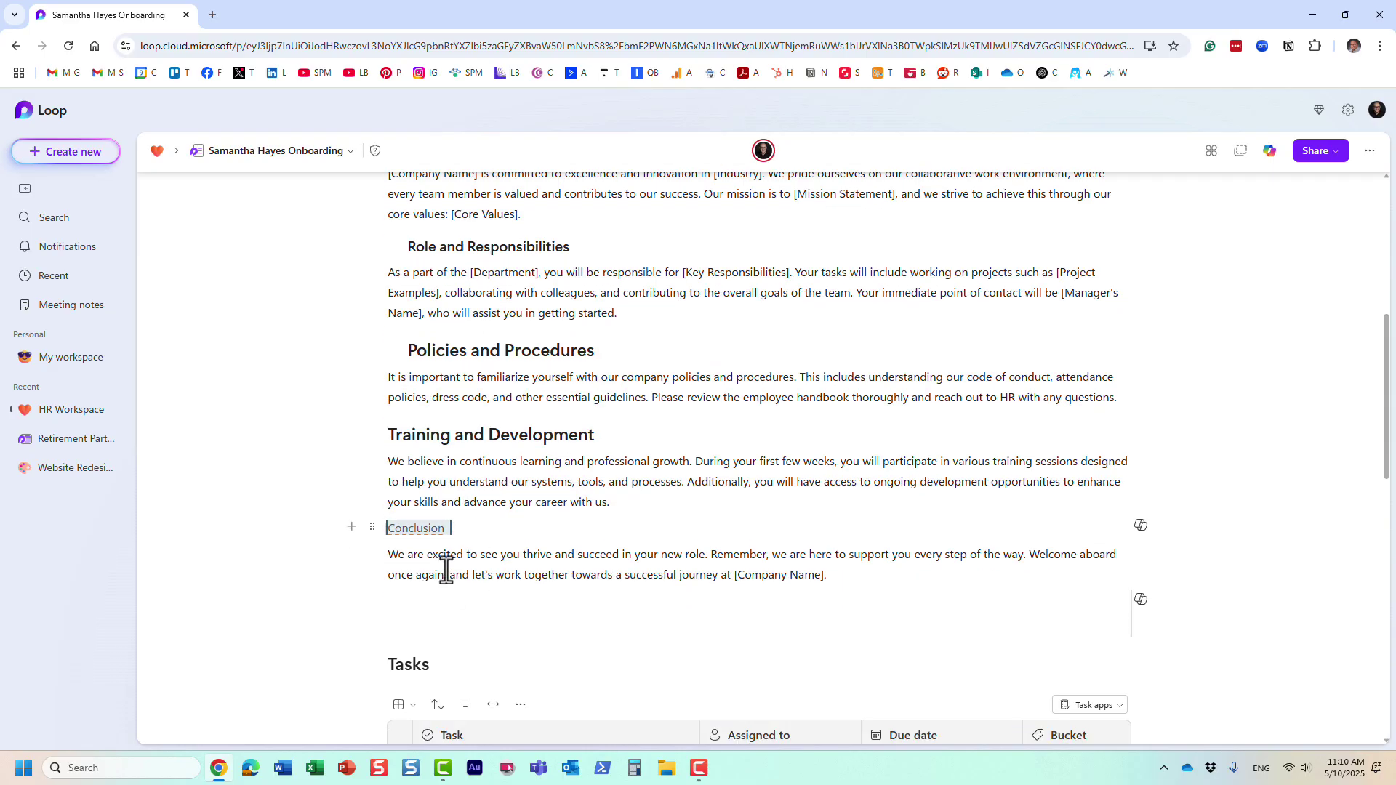
pyautogui.click(437, 526)
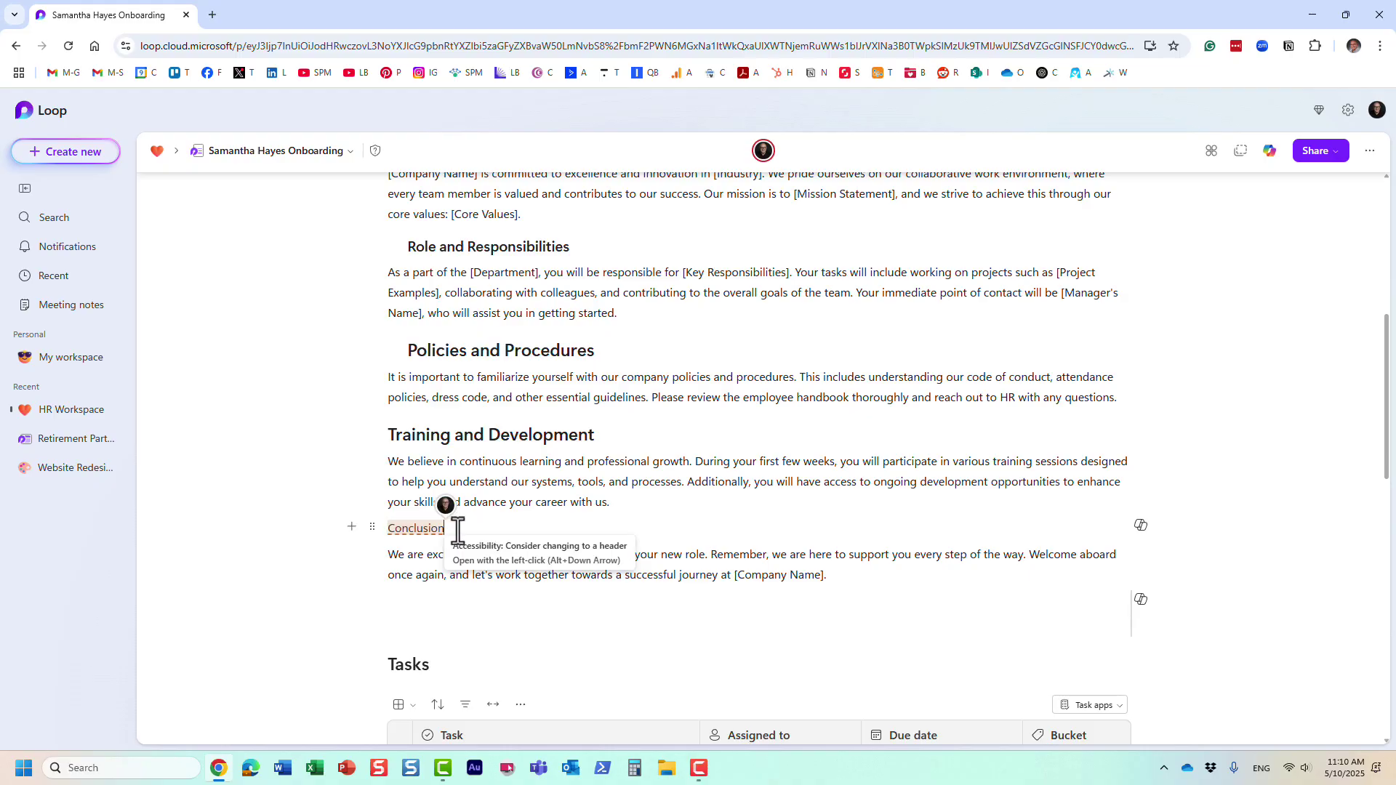
pyautogui.doubleClick(392, 528)
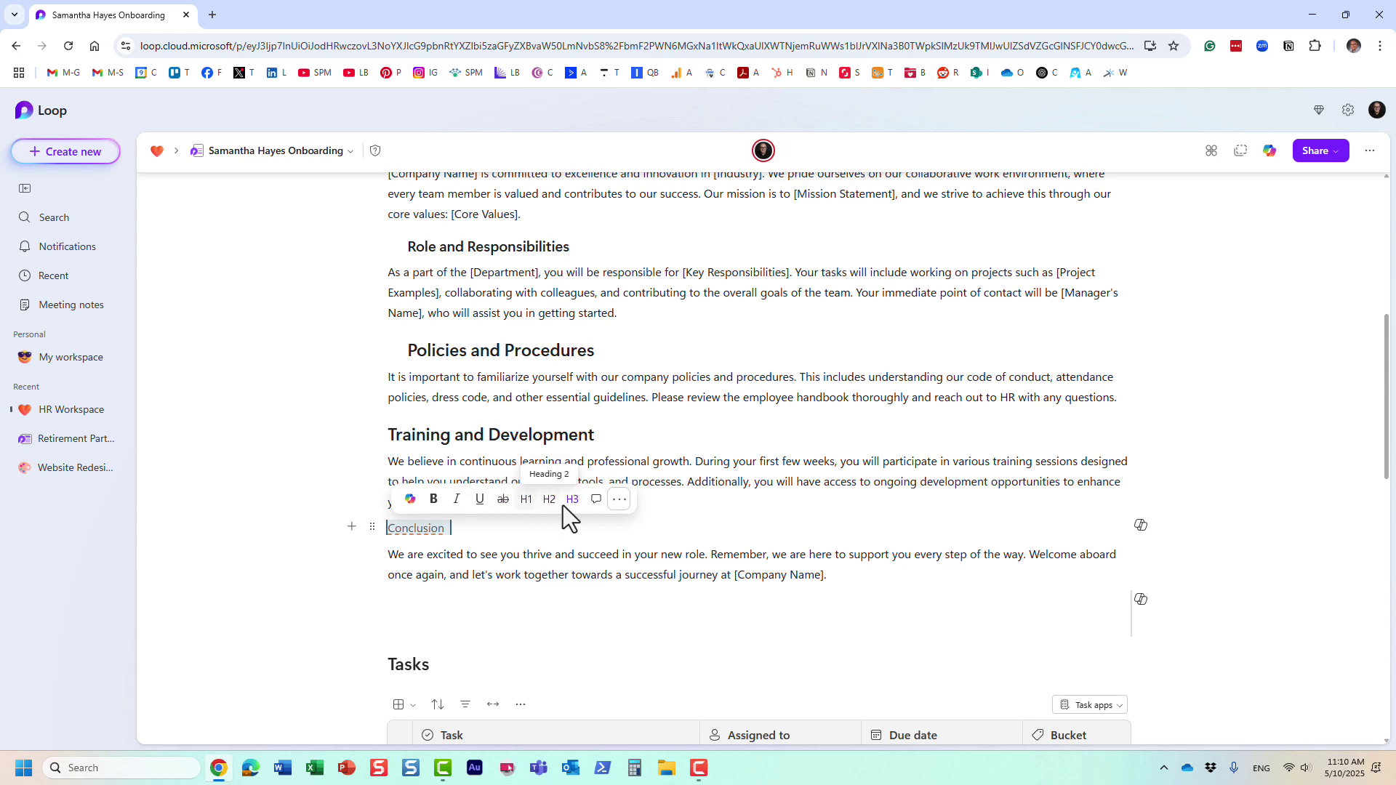
pyautogui.click(620, 500)
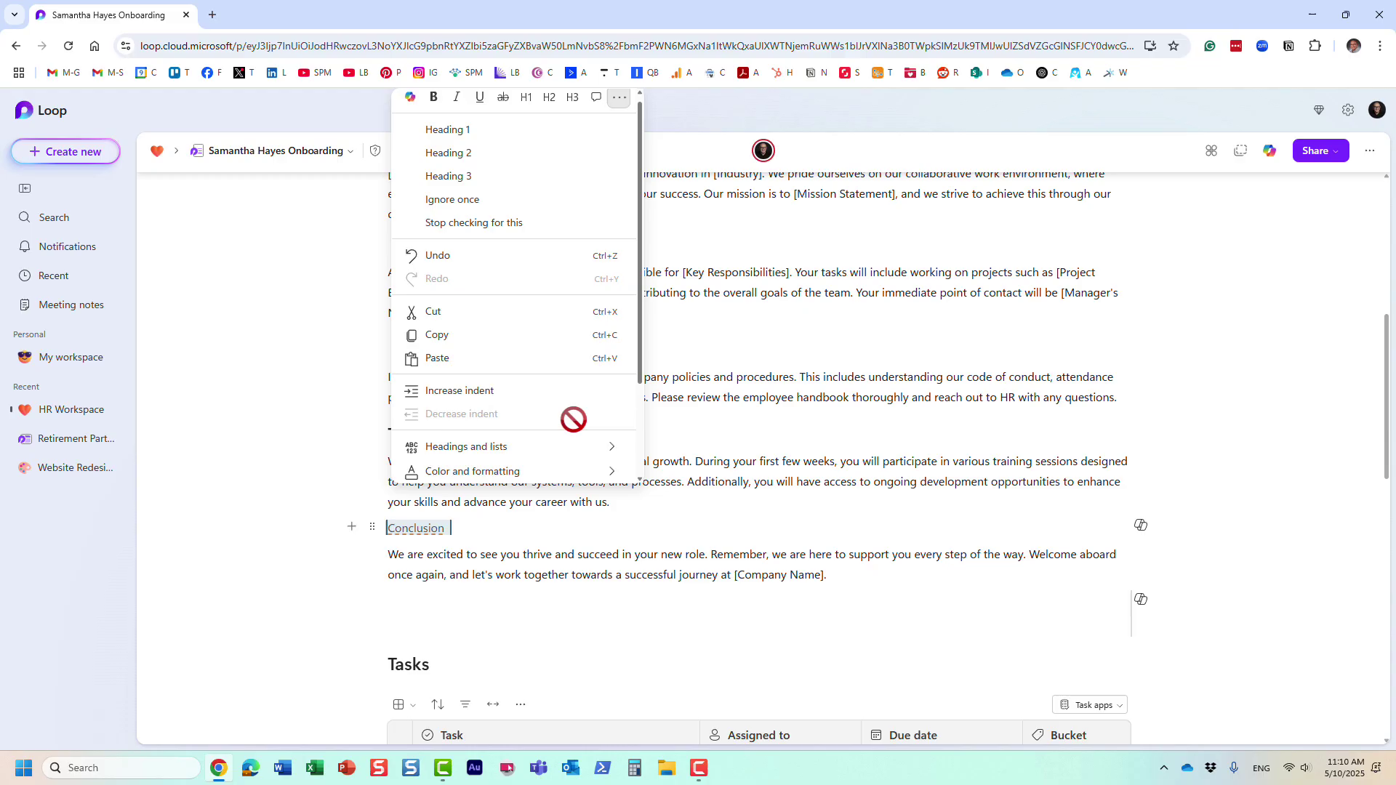
pyautogui.moveTo(571, 460)
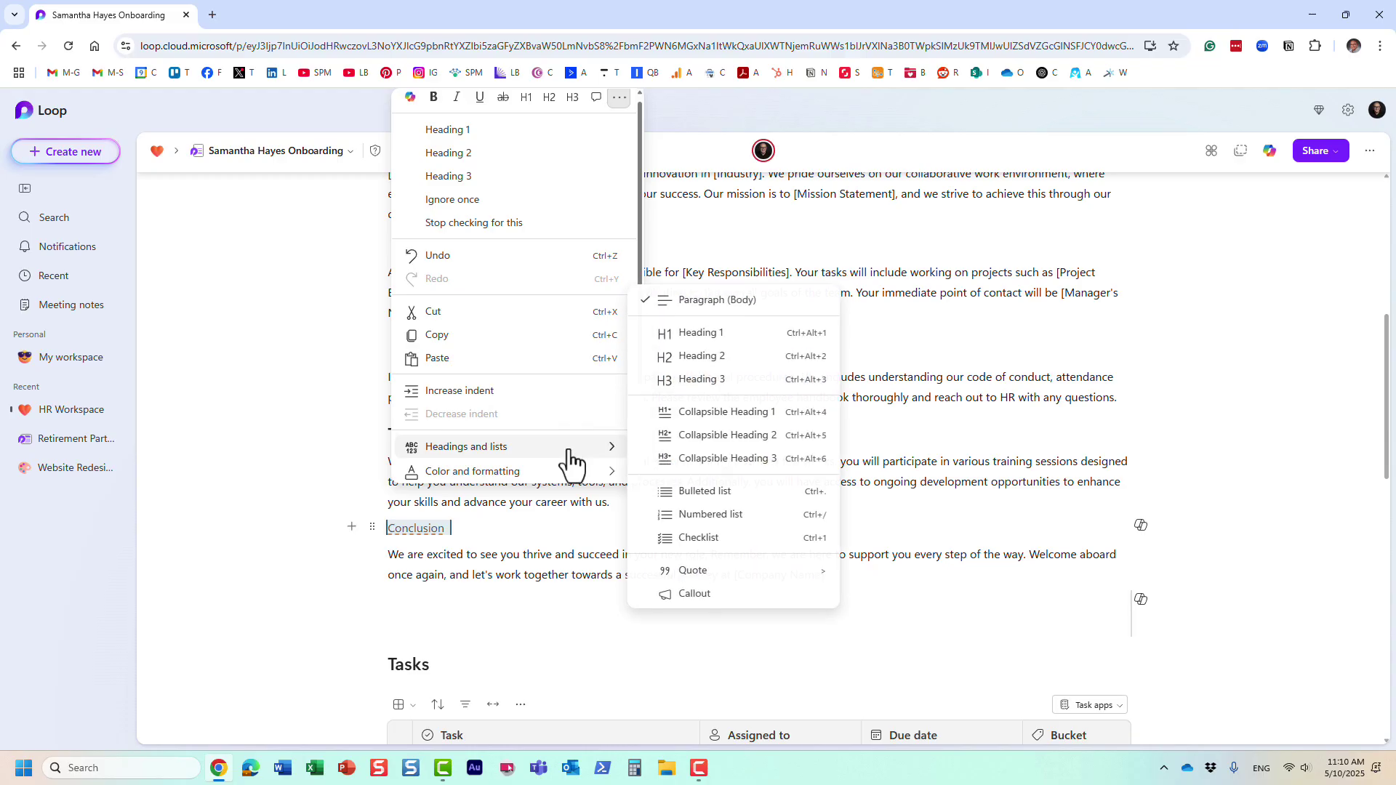
pyautogui.click(755, 436)
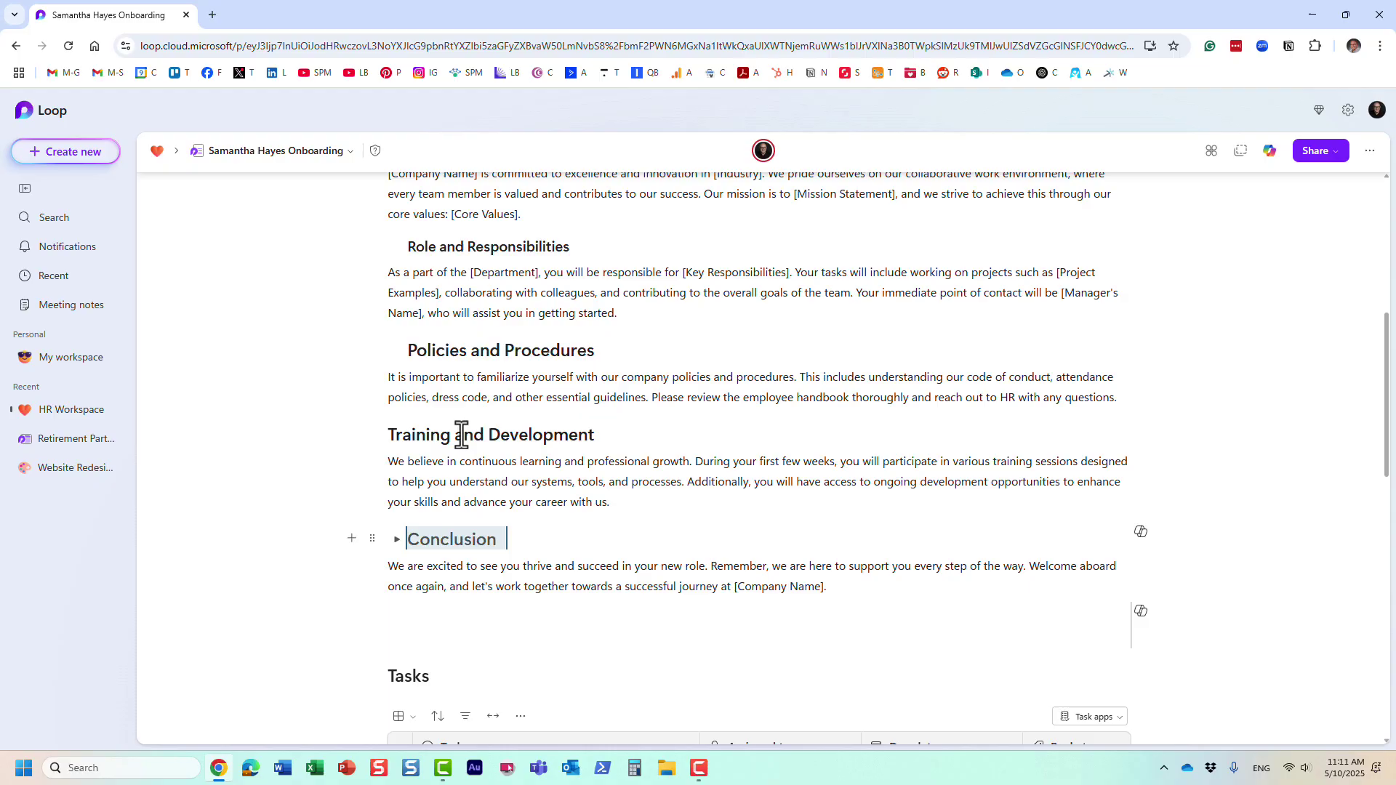
# - Select the Conclusion heading and test expanding and collapsing its section
pyautogui.click(429, 435)
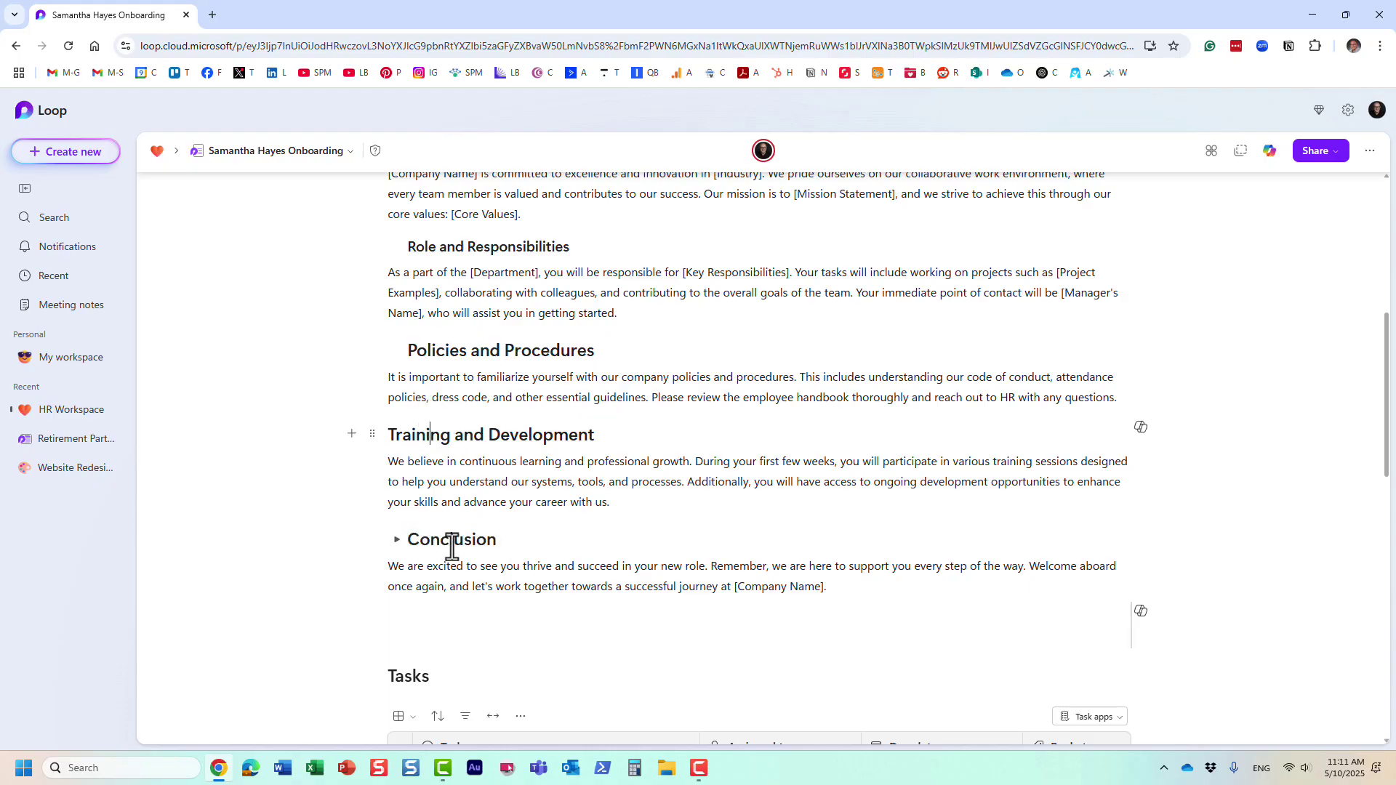
pyautogui.moveTo(512, 544); pyautogui.dragTo(327, 526)
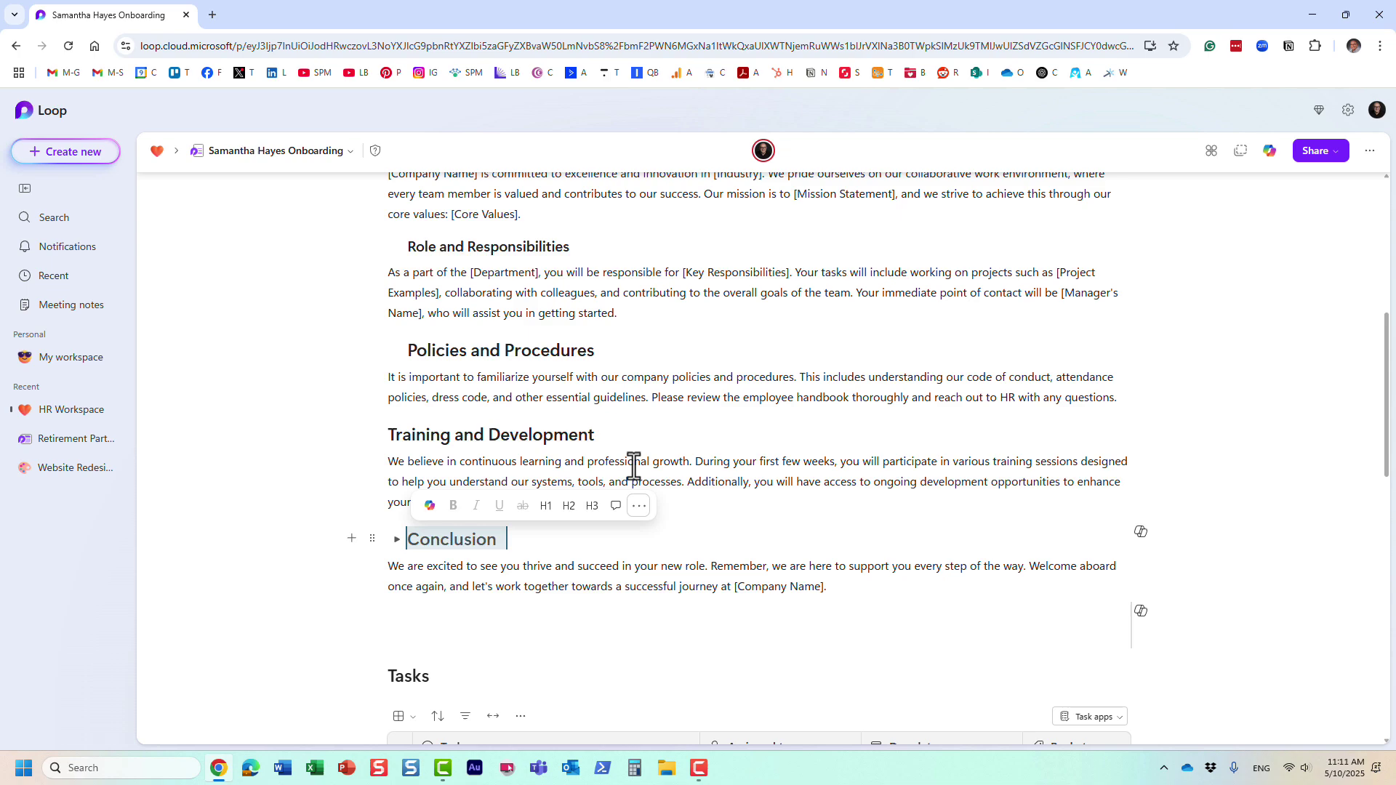
pyautogui.scroll(-1, 629, 465)
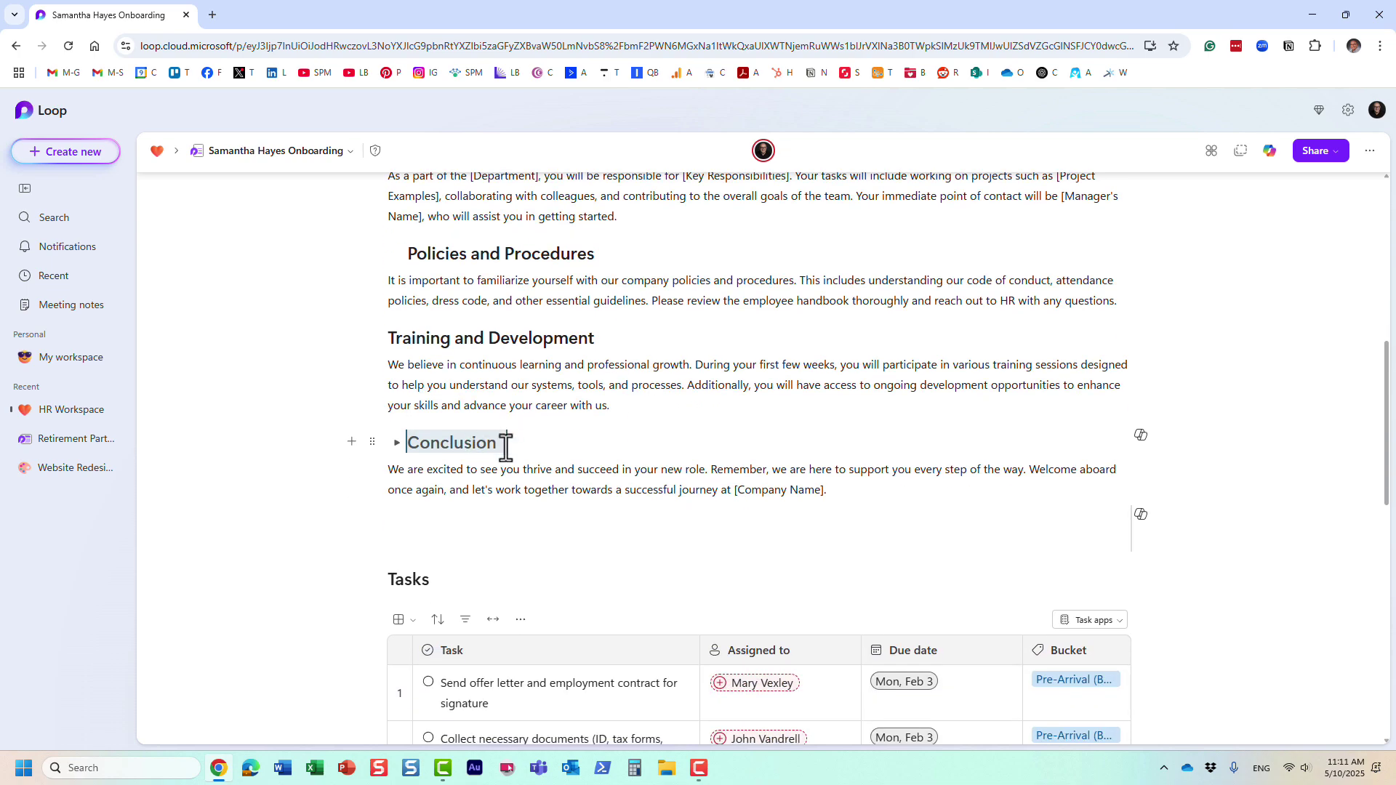
pyautogui.click(395, 447)
pyautogui.click(395, 446)
pyautogui.click(395, 447)
pyautogui.click(395, 447)
# - Type a test line under Conclusion, undo it, and leave the section collapsed
pyautogui.click(529, 470)
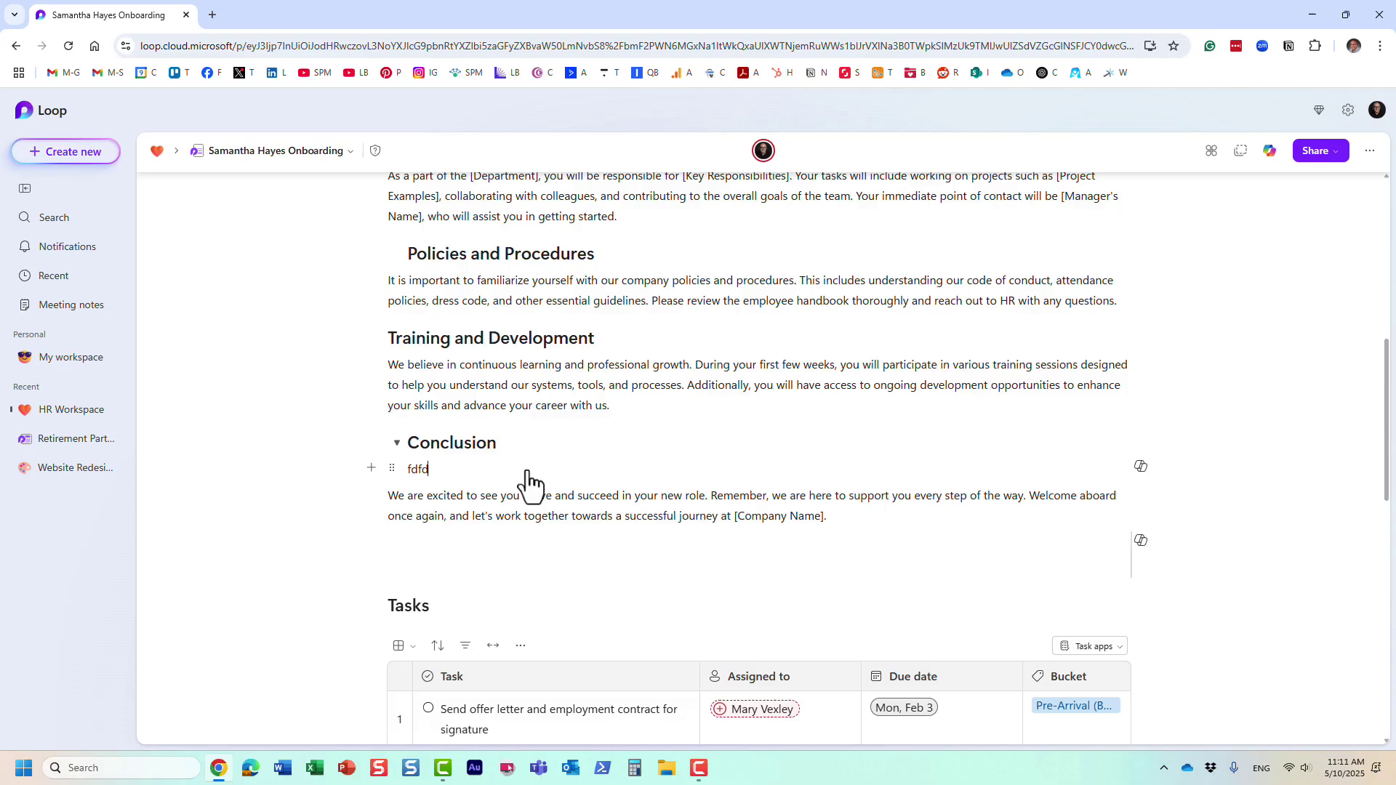
pyautogui.write('fdfdfdfddfddddfdf')
pyautogui.hotkey('ctrl', 'z')
pyautogui.click(396, 445)
pyautogui.click(396, 443)
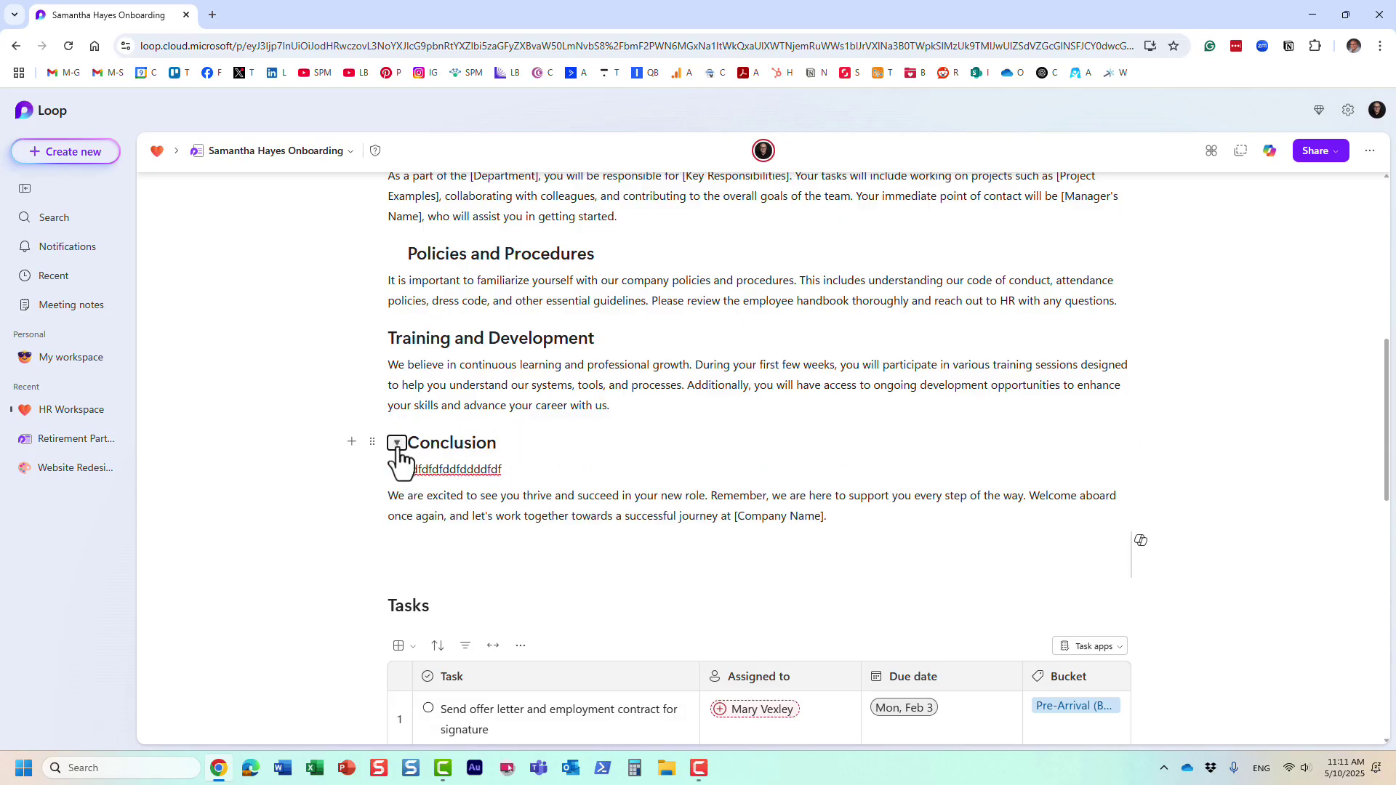
pyautogui.click(396, 443)
pyautogui.click(396, 443)
pyautogui.click(397, 443)
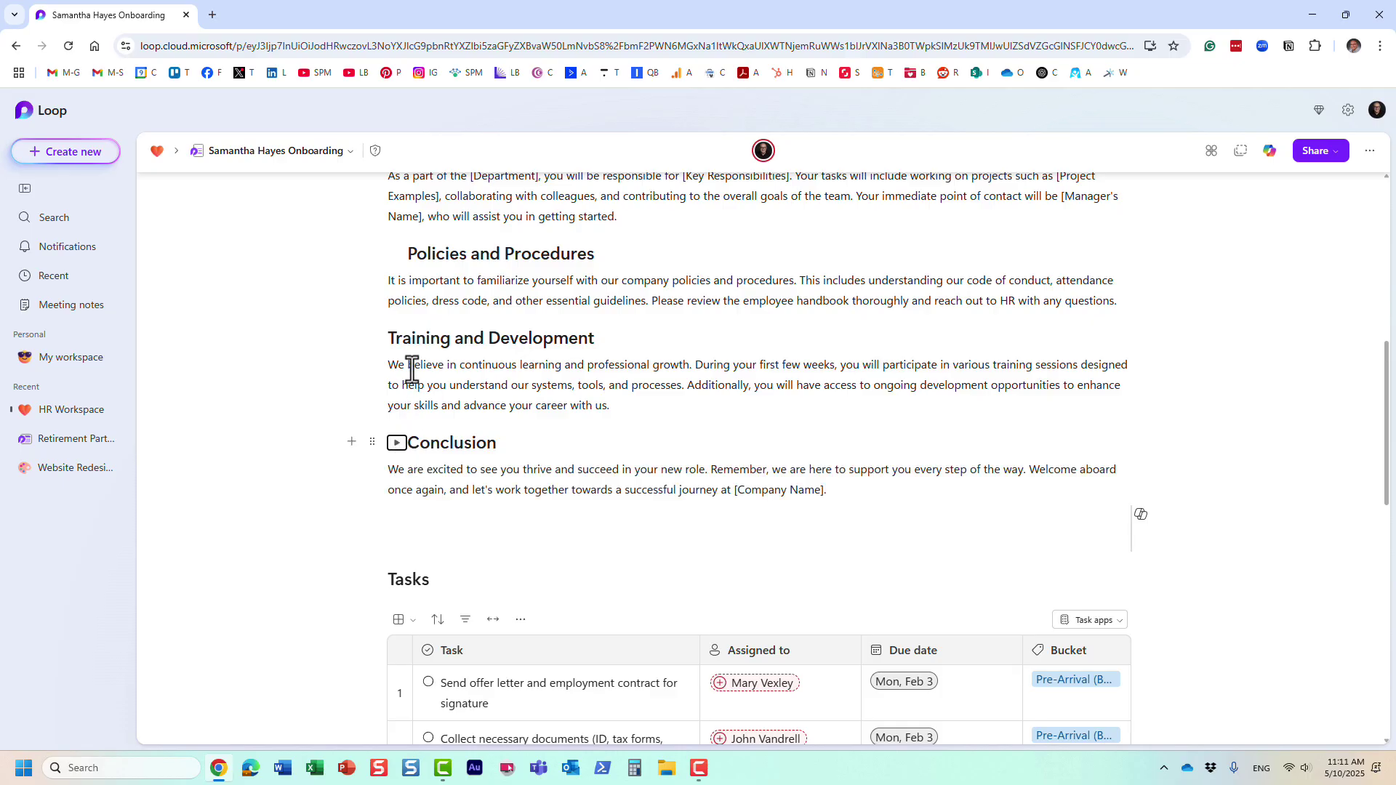
pyautogui.click(396, 444)
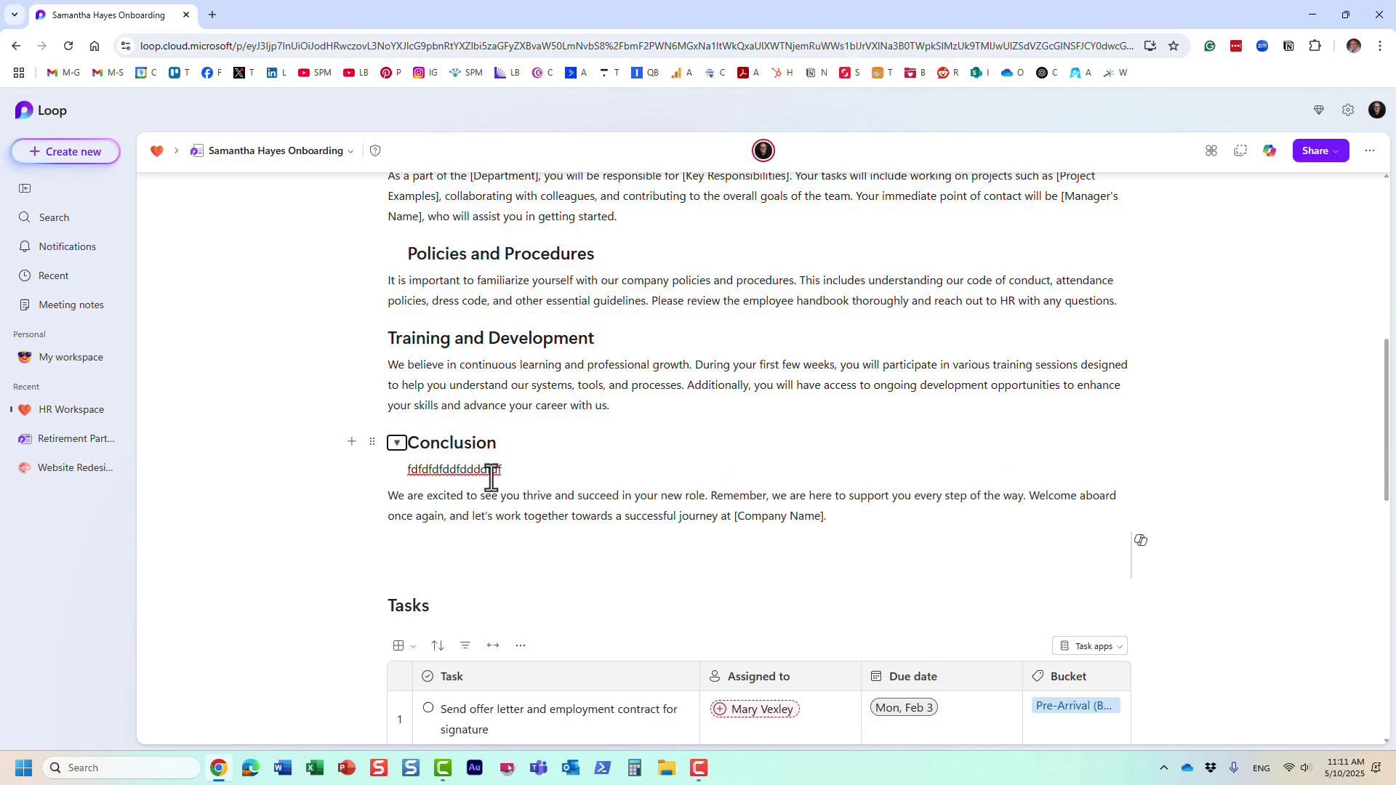
pyautogui.click(396, 443)
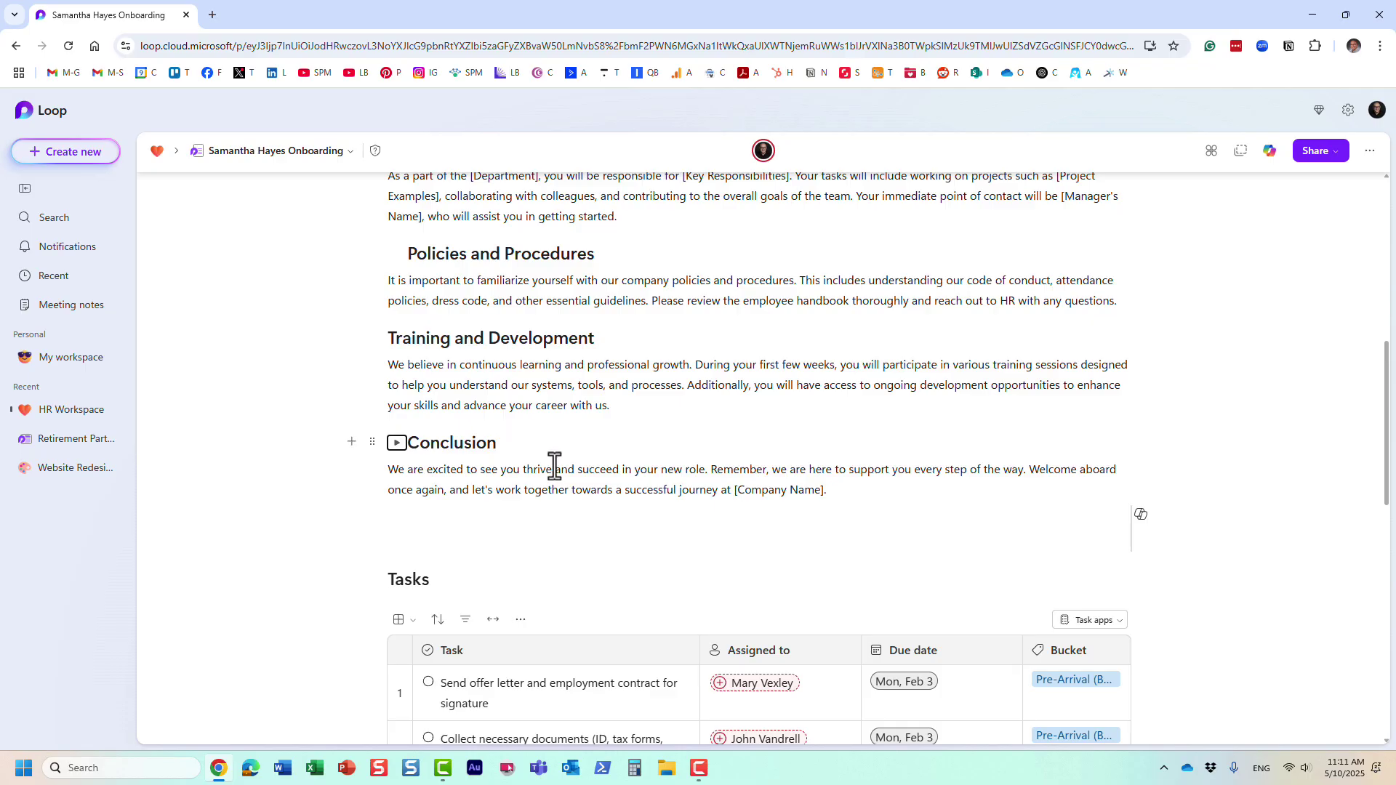
# - Select the full Company Overview heading text and show its extra formatting options
pyautogui.scroll(4, 555, 466)
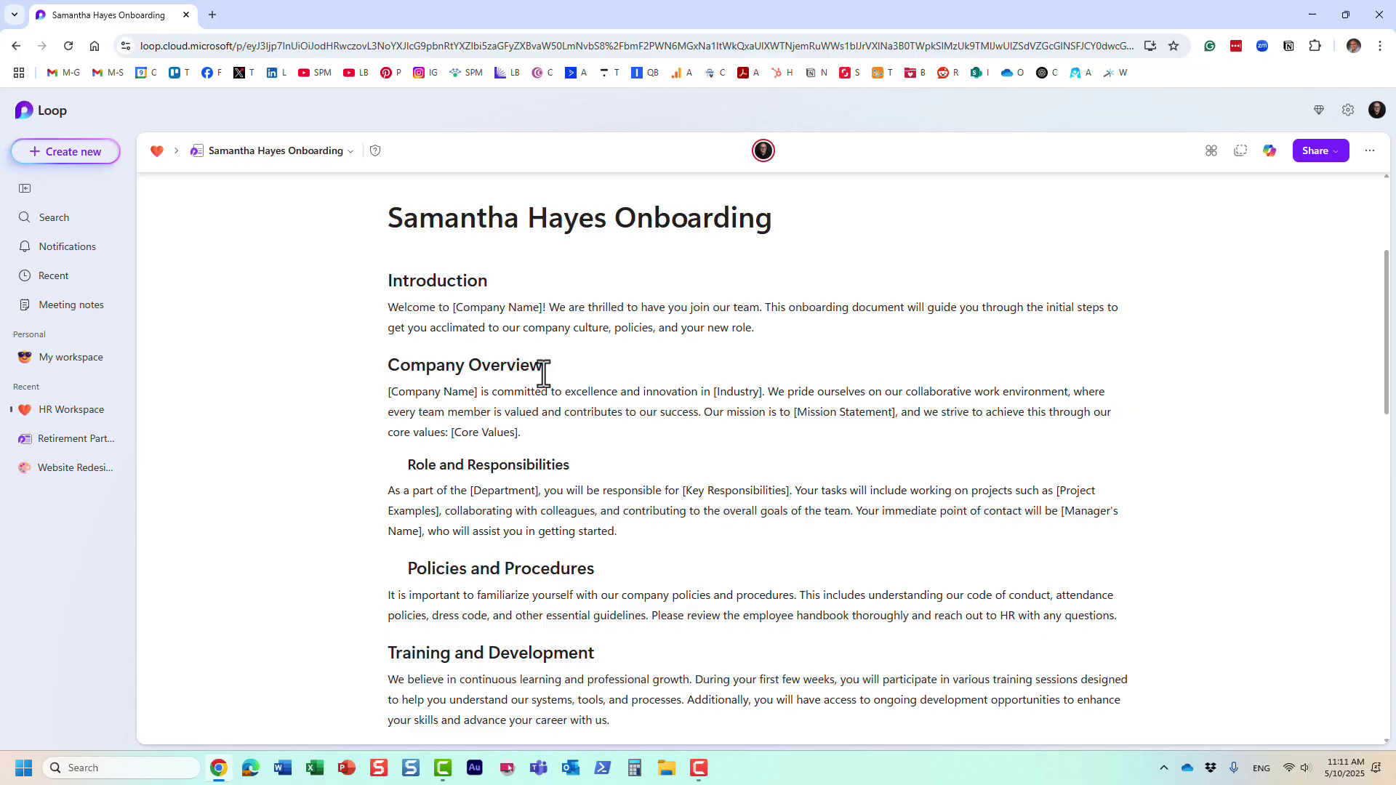
pyautogui.moveTo(546, 367); pyautogui.dragTo(392, 365)
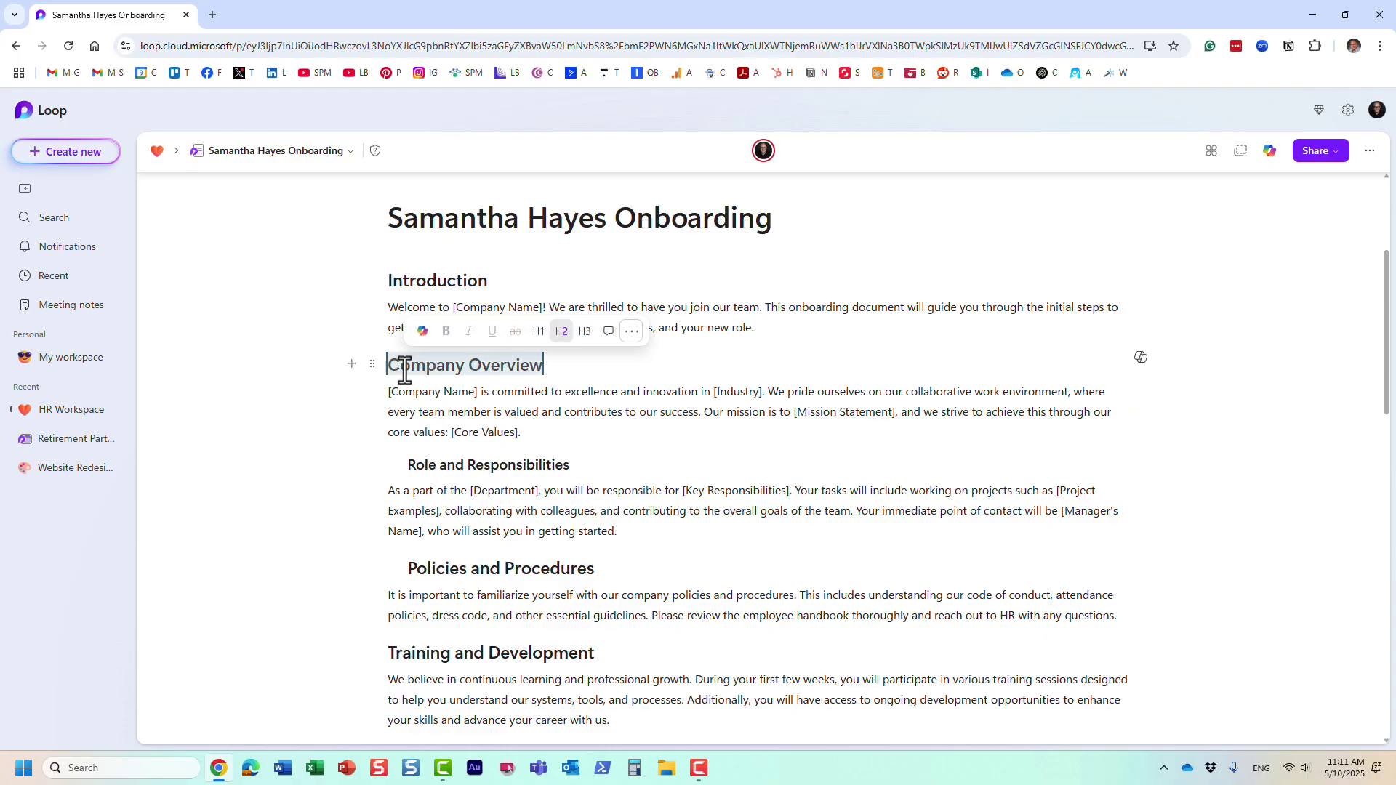
pyautogui.click(631, 333)
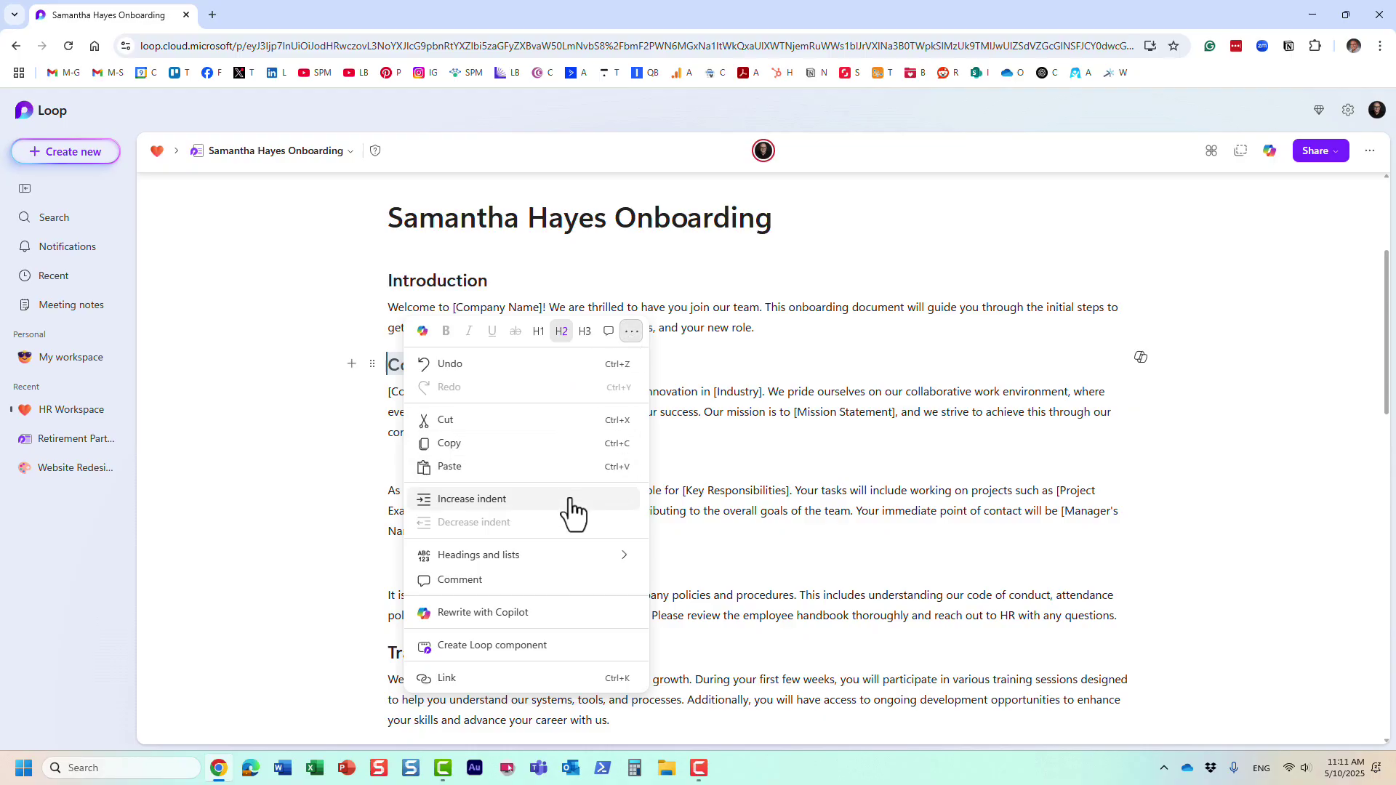
pyautogui.moveTo(595, 571)
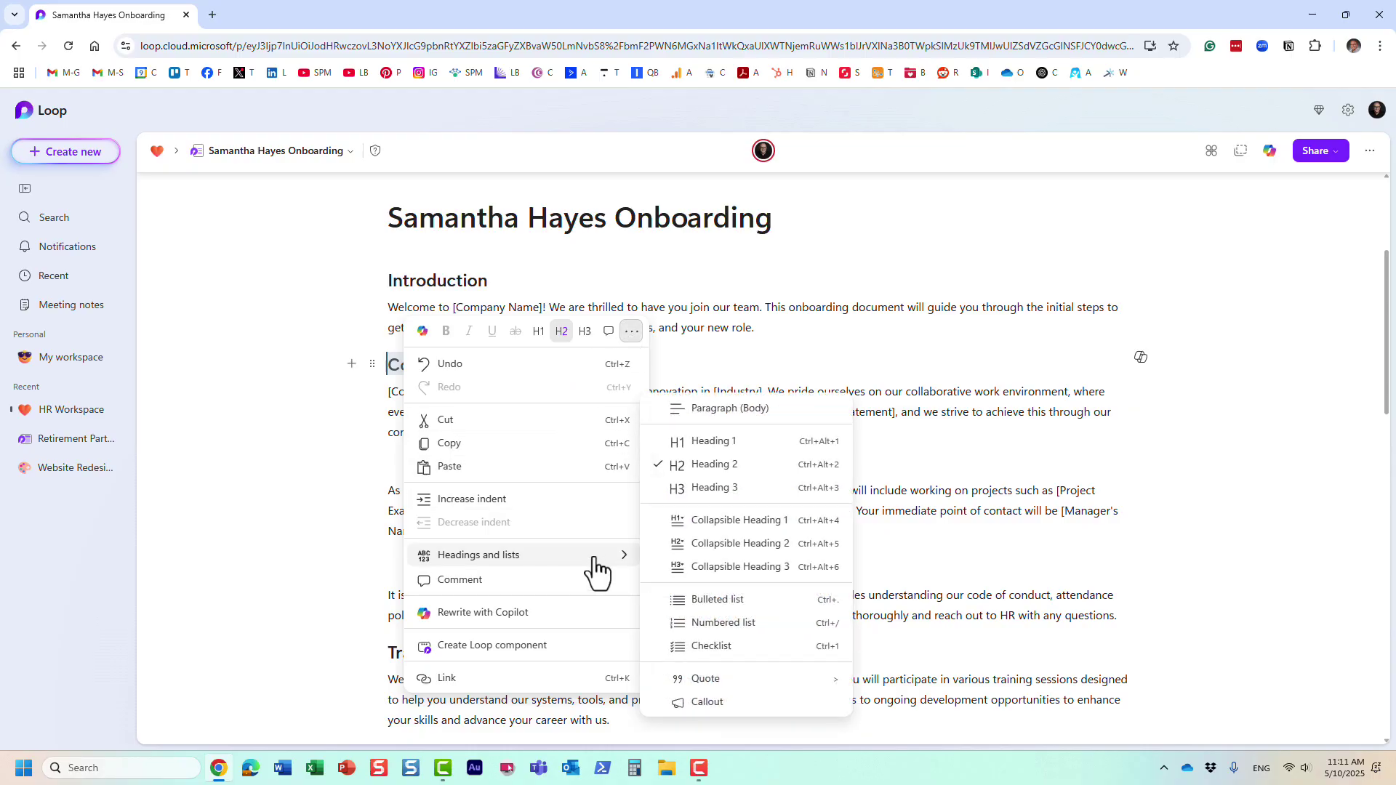
pyautogui.click(720, 312)
pyautogui.doubleClick(542, 364)
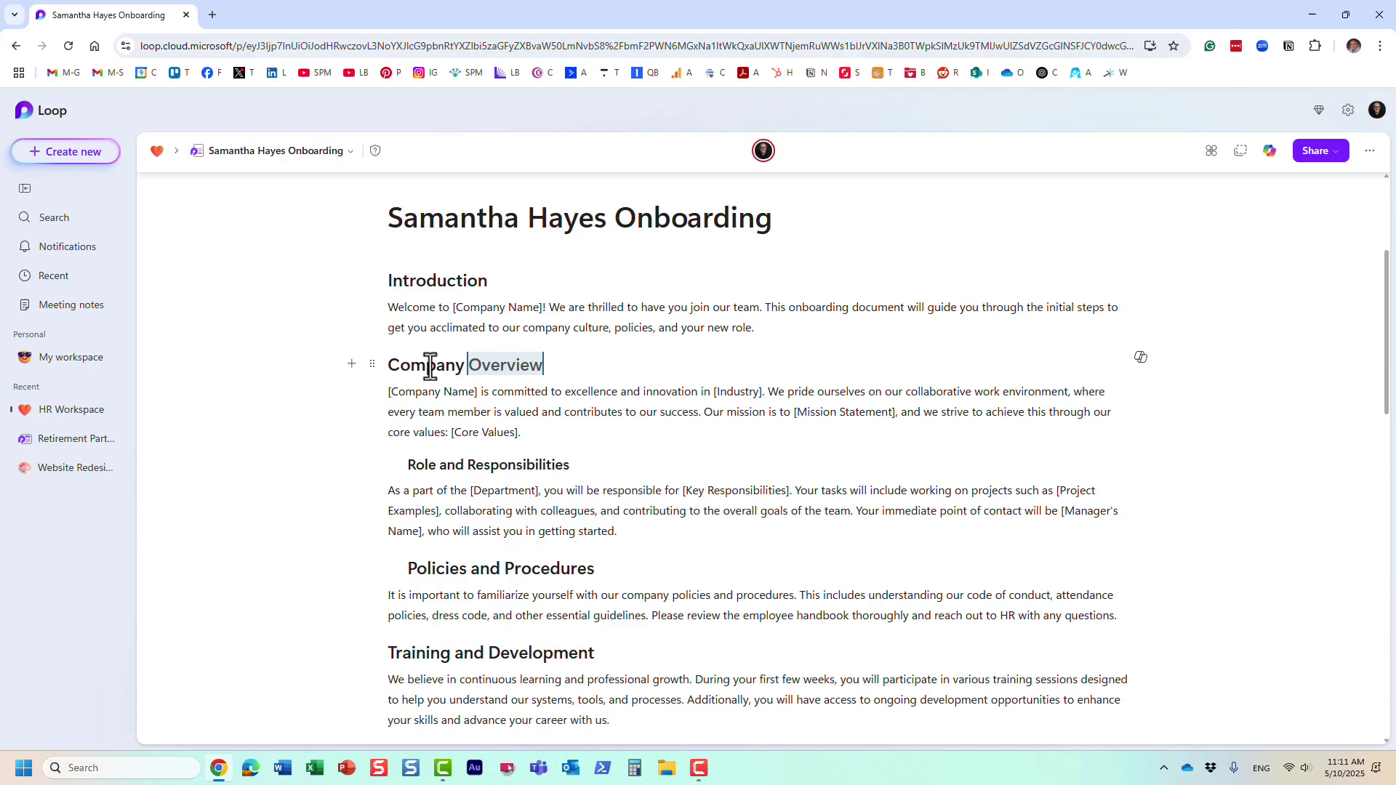
pyautogui.moveTo(431, 366); pyautogui.dragTo(386, 364)
pyautogui.click(619, 331)
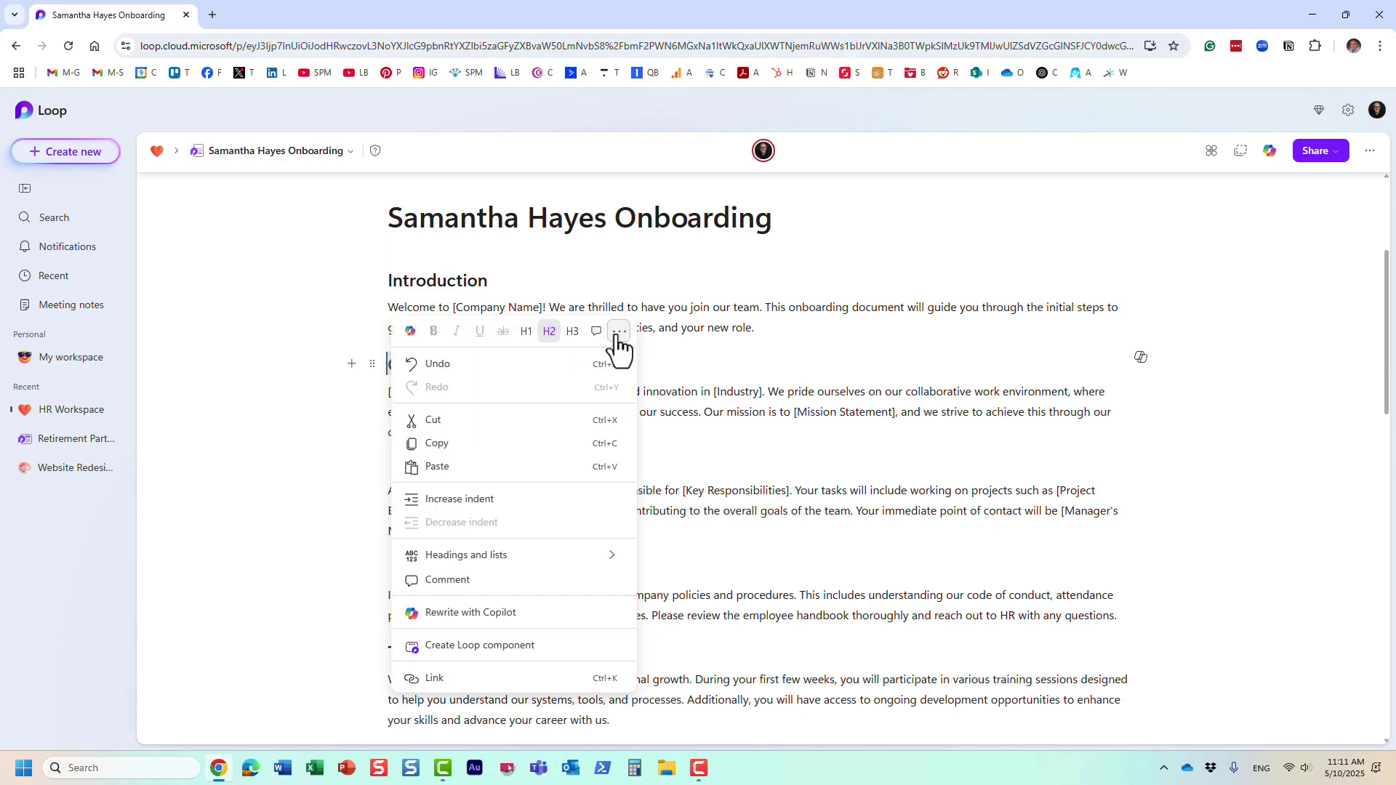
# - Make Company Overview a Collapsible Heading 2 and test folding and unfolding it
pyautogui.moveTo(620, 564)
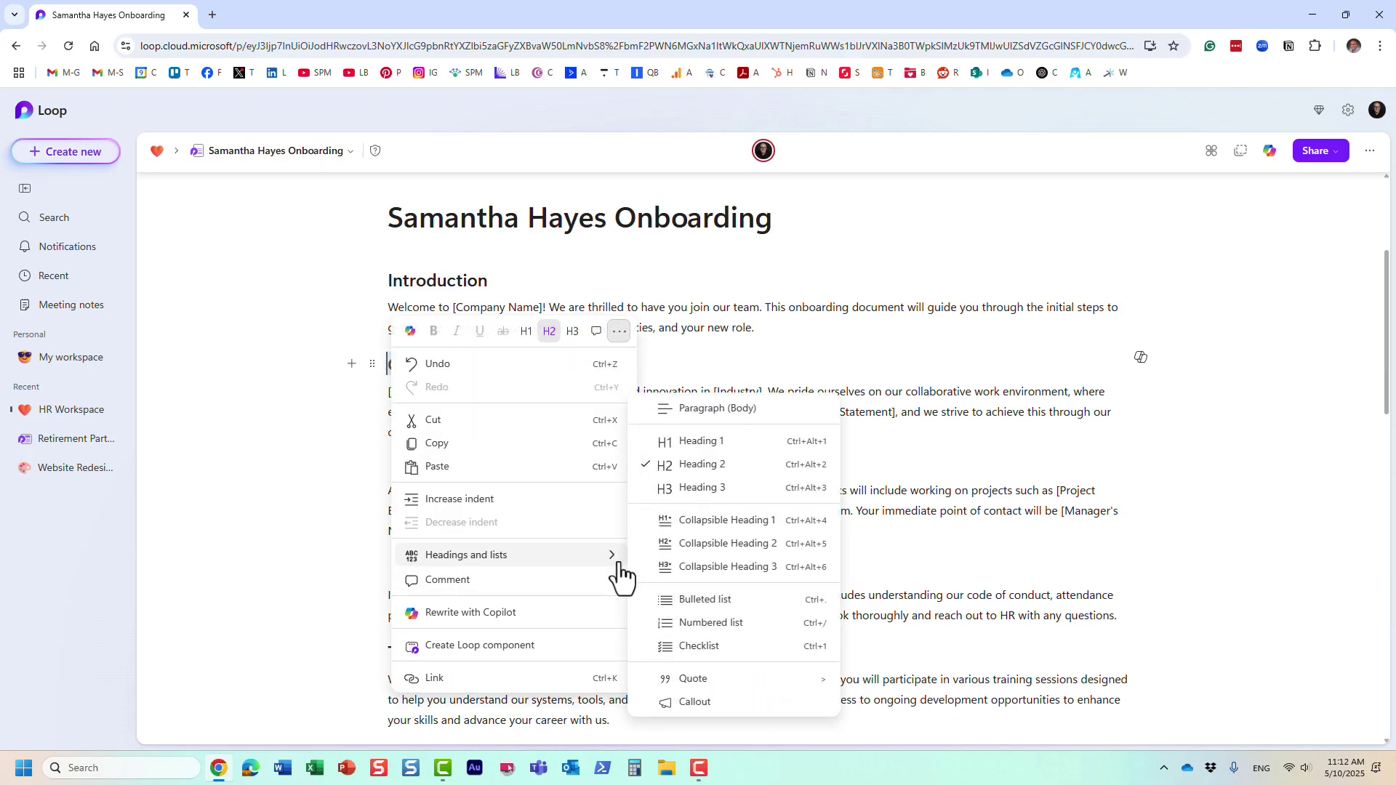
pyautogui.click(749, 547)
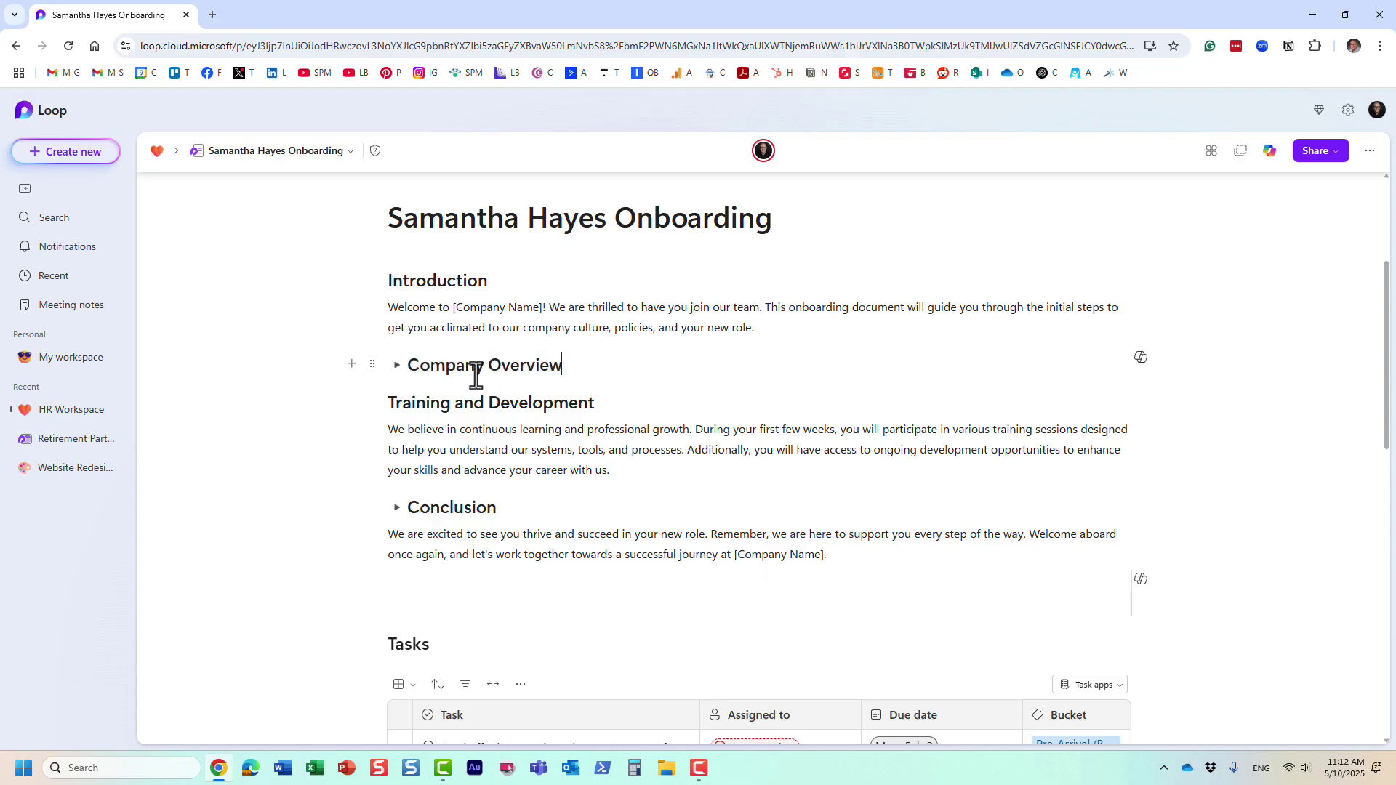
pyautogui.click(396, 365)
pyautogui.click(396, 365)
pyautogui.click(396, 365)
pyautogui.click(396, 365)
pyautogui.click(397, 365)
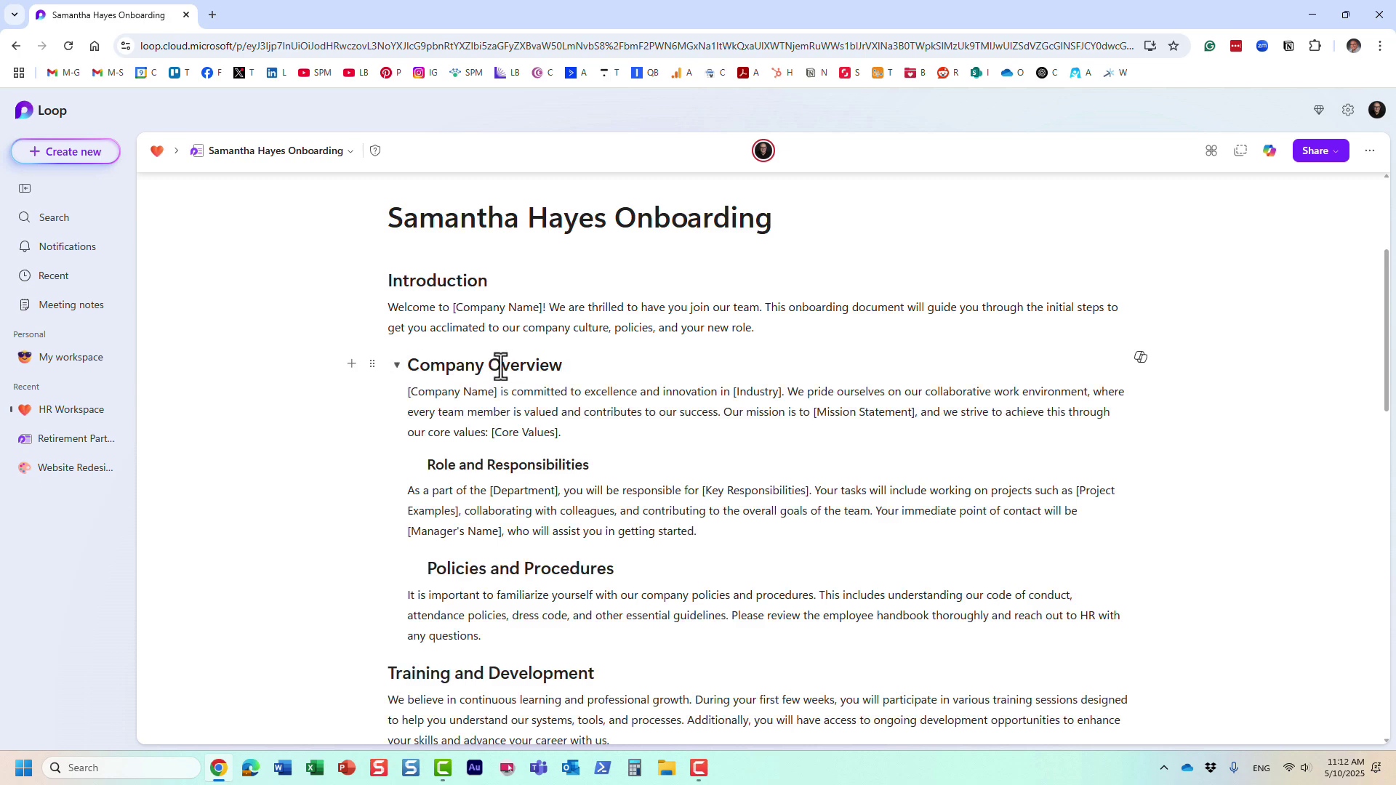
pyautogui.click(397, 365)
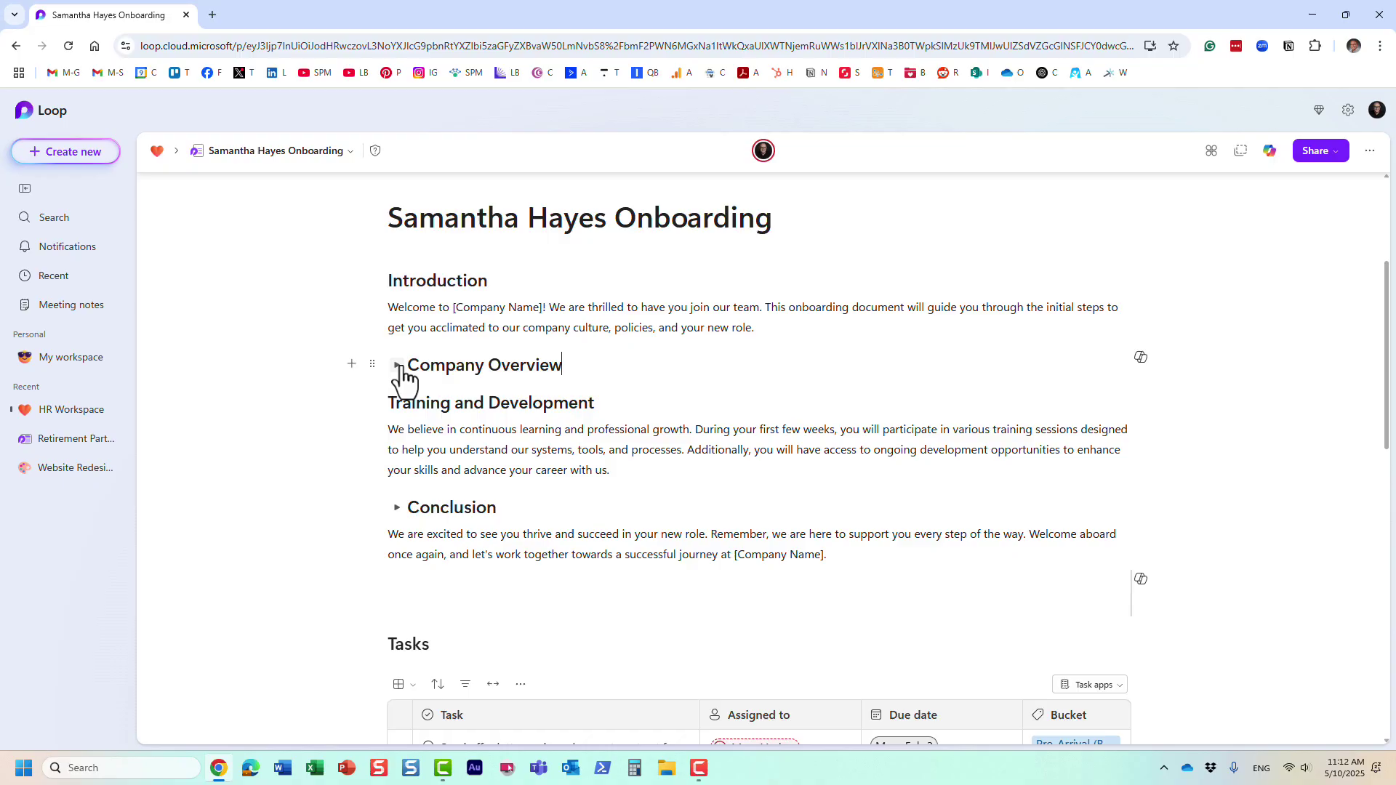
pyautogui.click(398, 367)
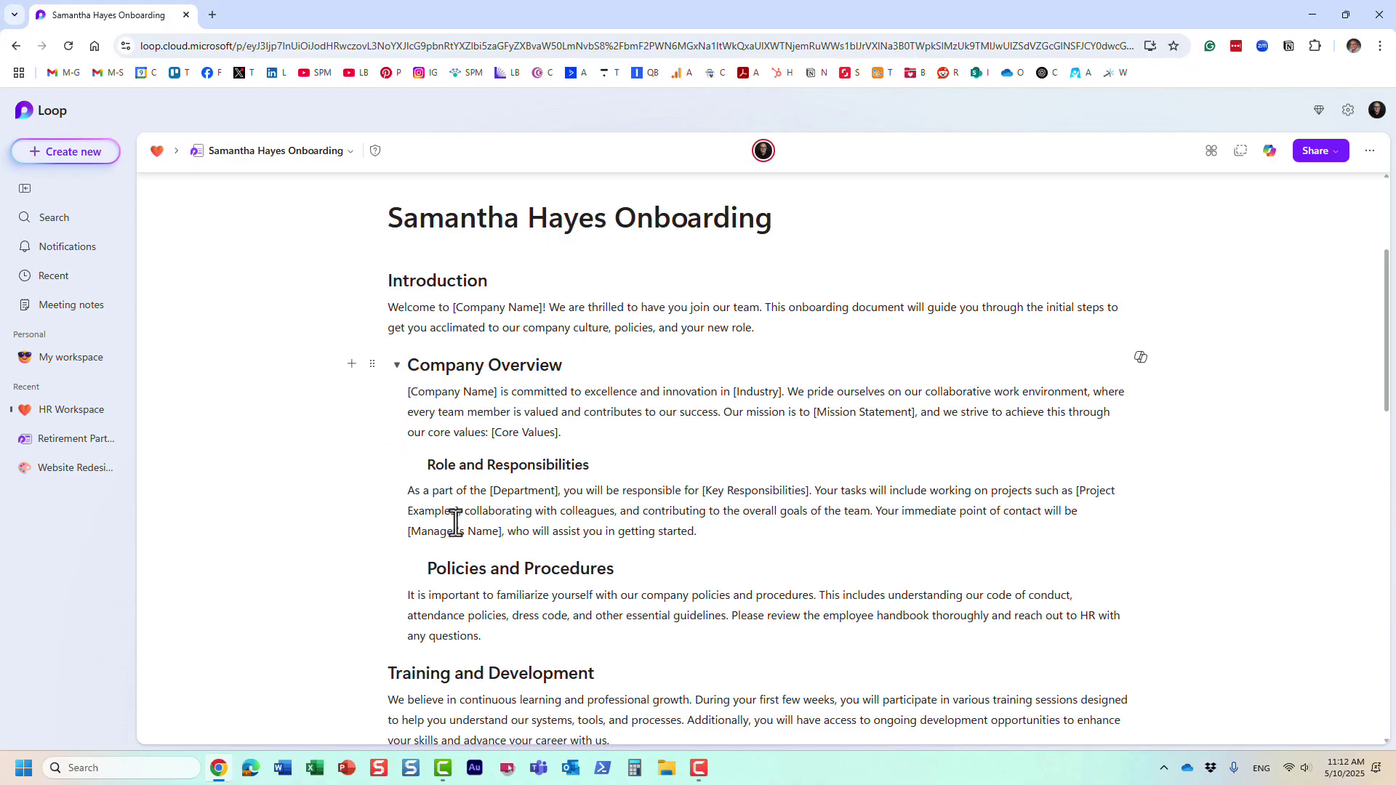
# - Outdent the Role and Responsibilities heading to the left margin with Decrease indent
pyautogui.click(444, 466)
pyautogui.rightClick(461, 466)
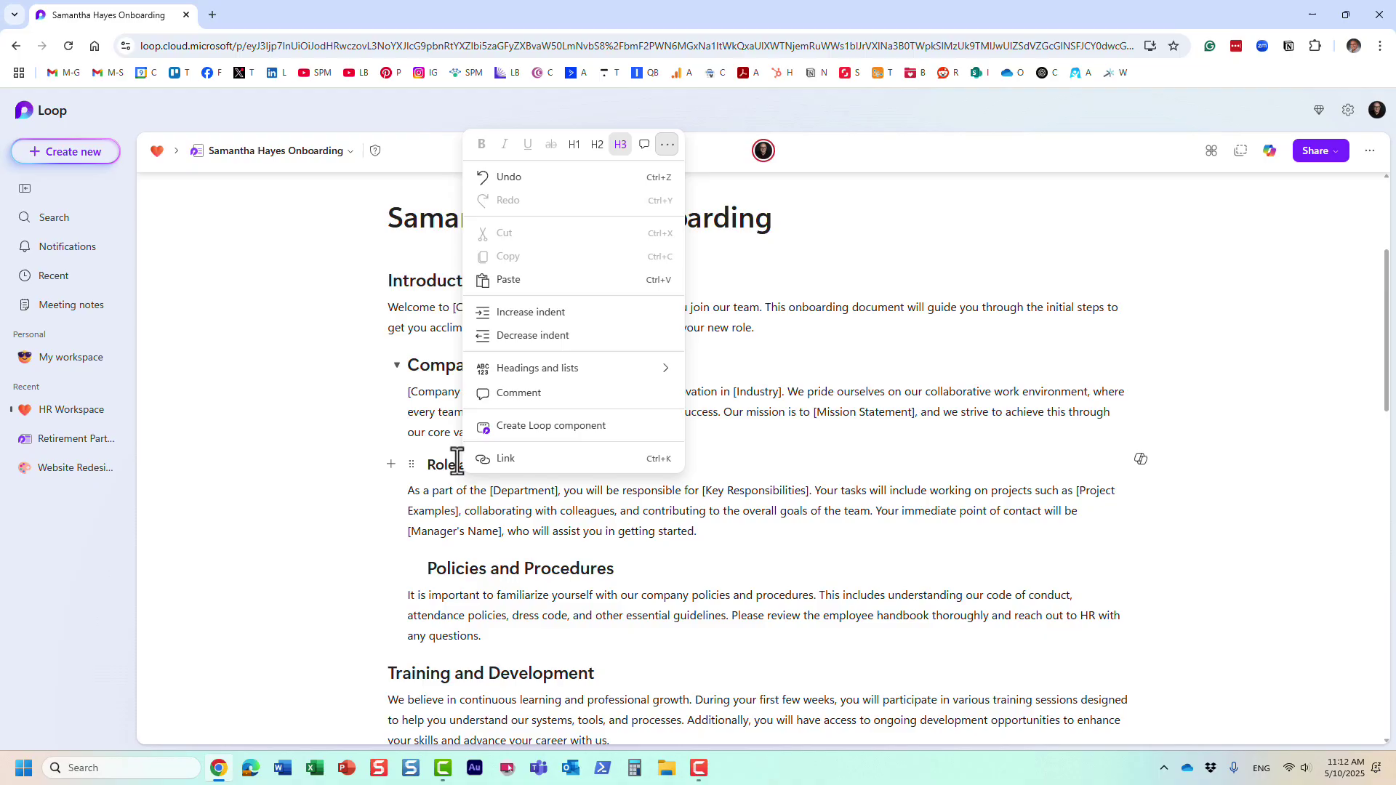
pyautogui.click(522, 337)
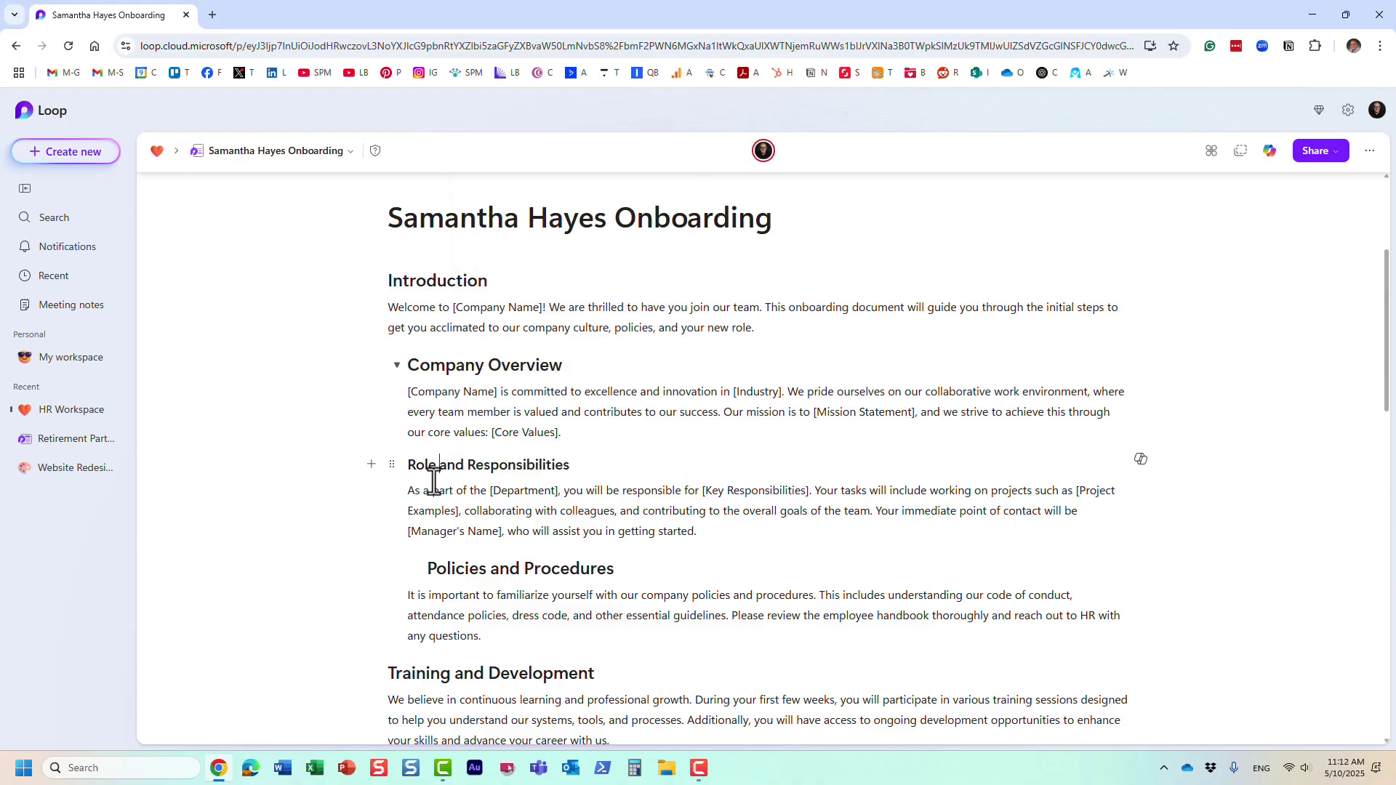
pyautogui.click(397, 366)
pyautogui.click(397, 366)
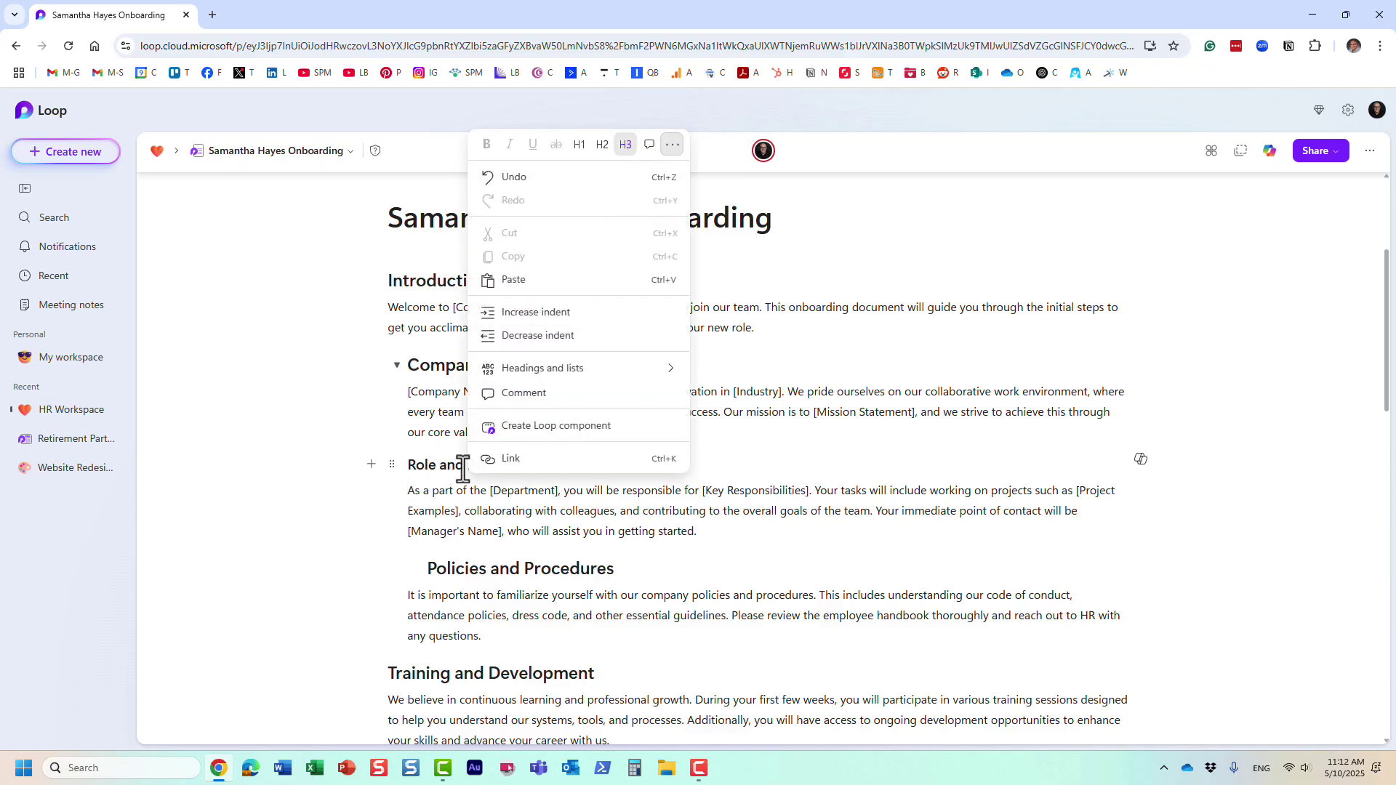
pyautogui.click(530, 313)
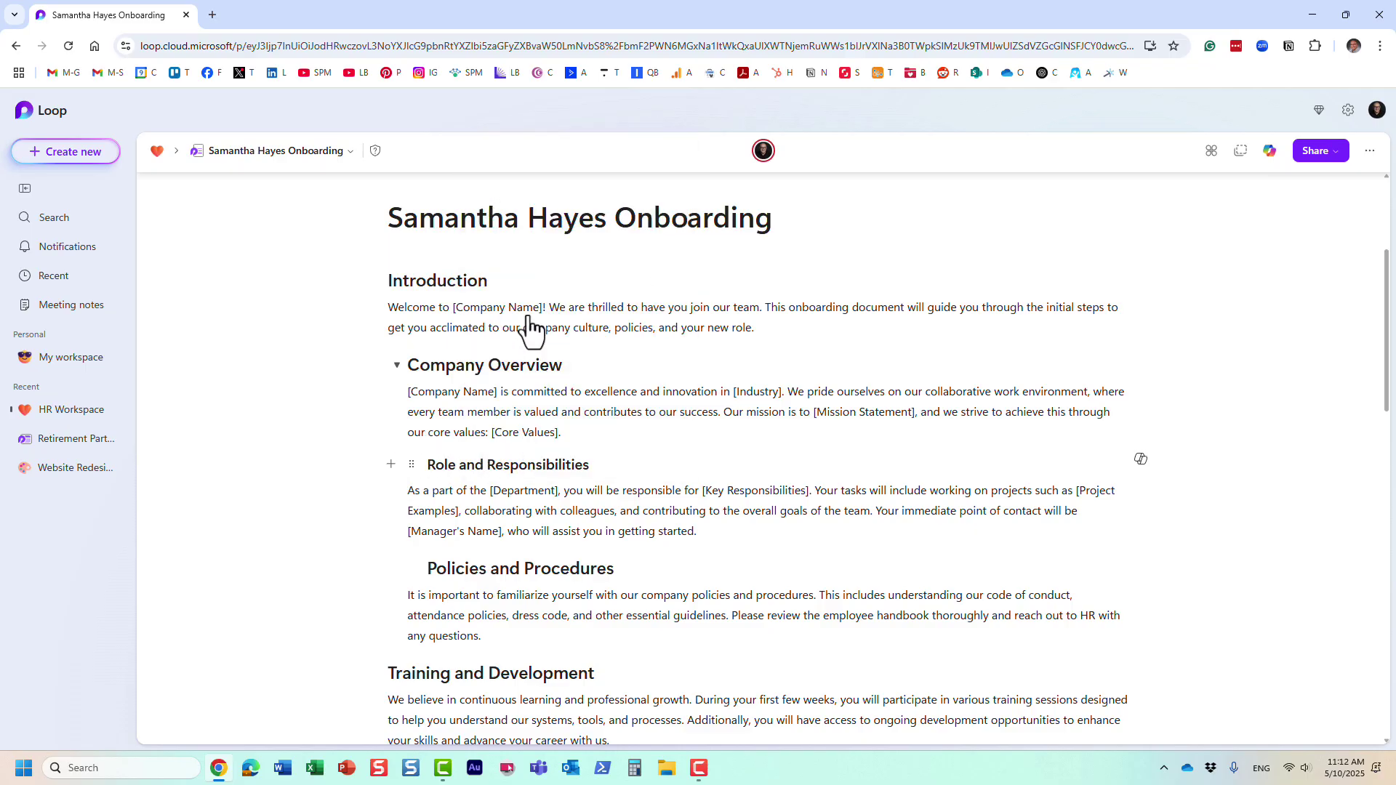
pyautogui.rightClick(517, 464)
pyautogui.click(556, 336)
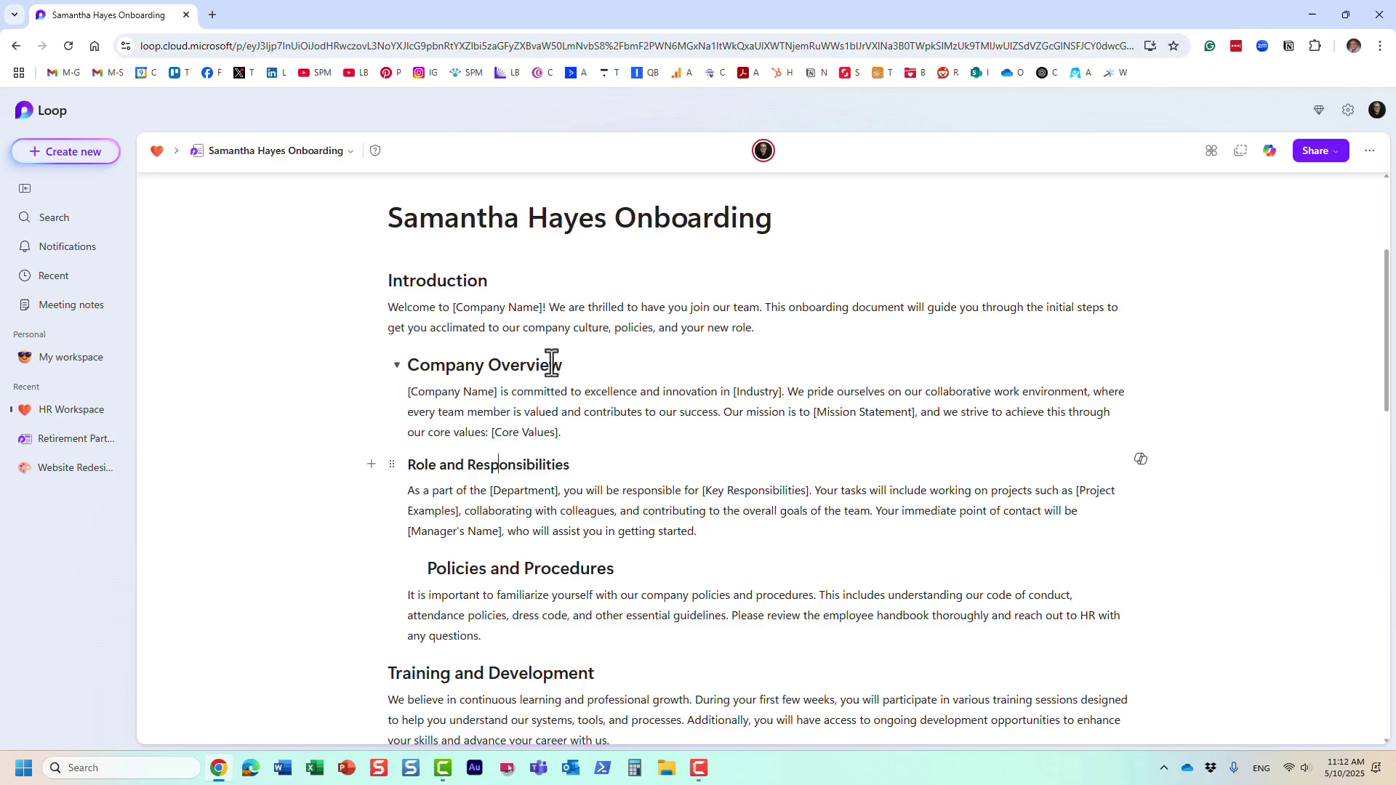
pyautogui.rightClick(485, 469)
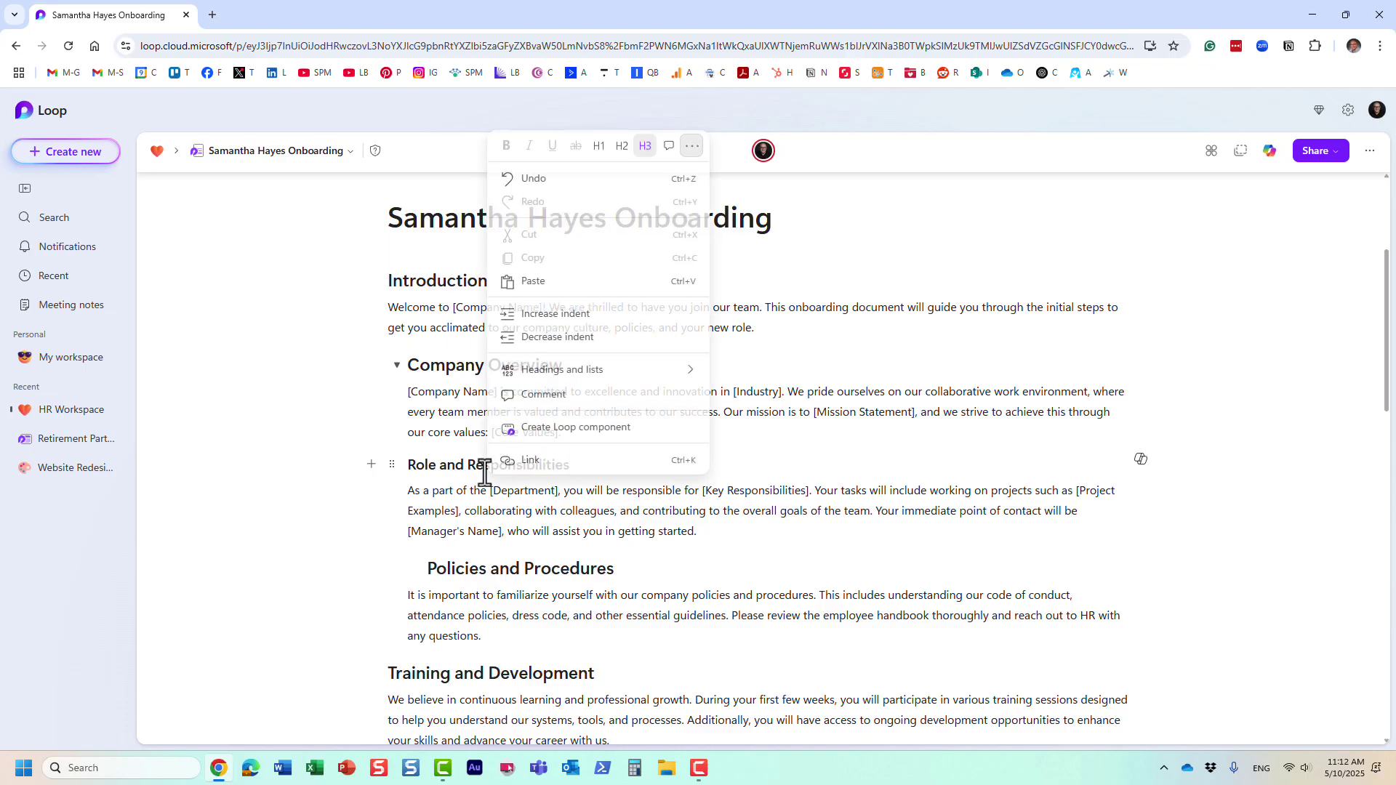
pyautogui.click(556, 340)
pyautogui.click(396, 366)
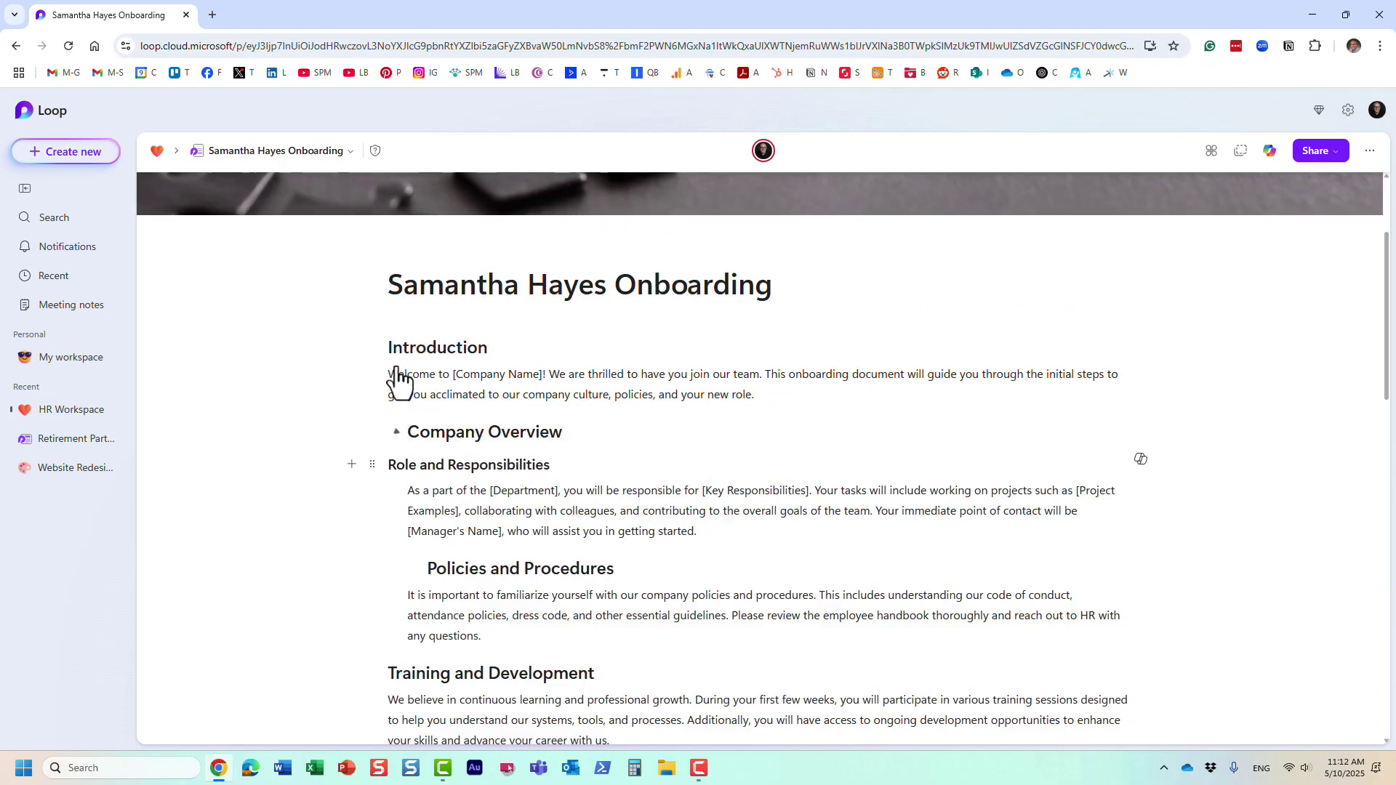
pyautogui.click(395, 433)
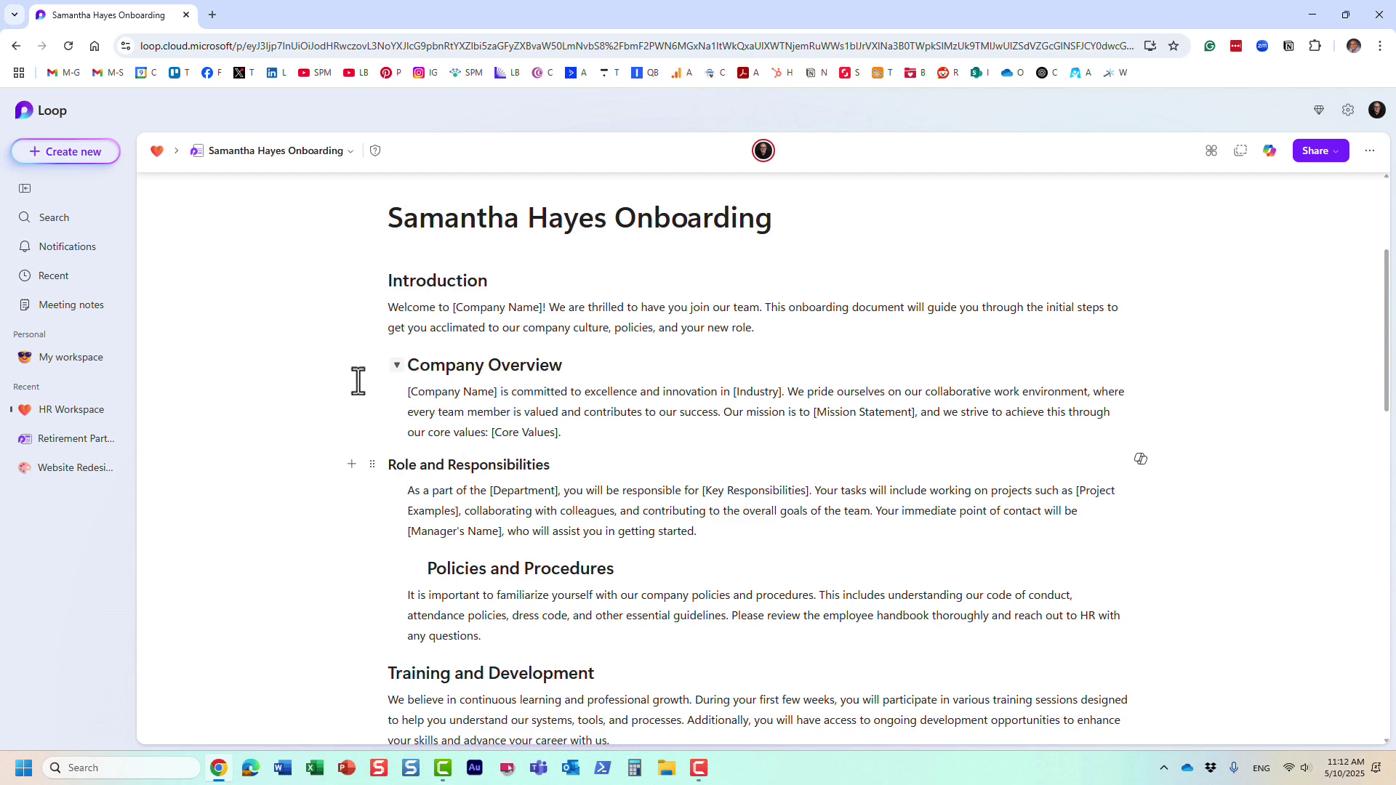
# - Make Role and Responsibilities a Collapsible Heading 3
pyautogui.click(389, 466)
pyautogui.moveTo(552, 466); pyautogui.dragTo(352, 460)
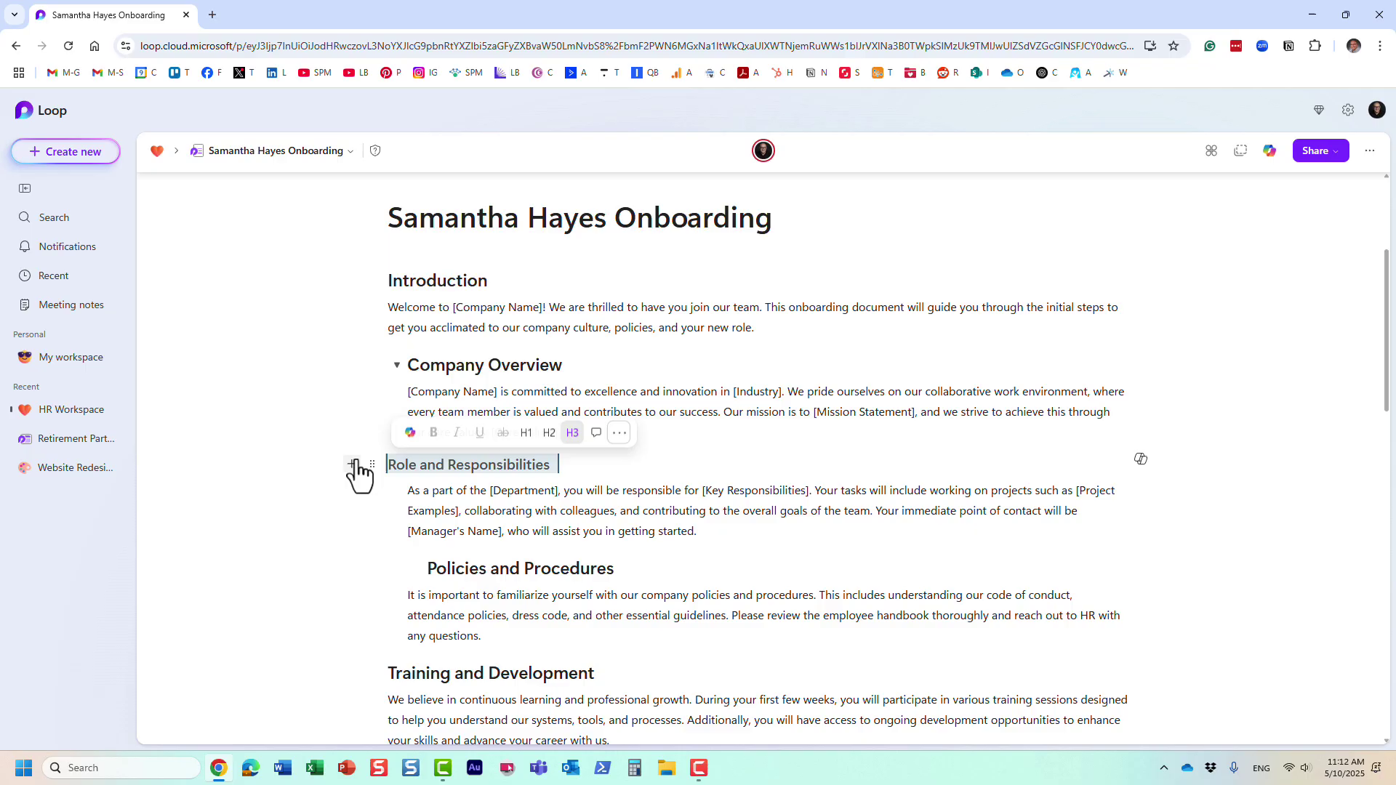
pyautogui.click(618, 434)
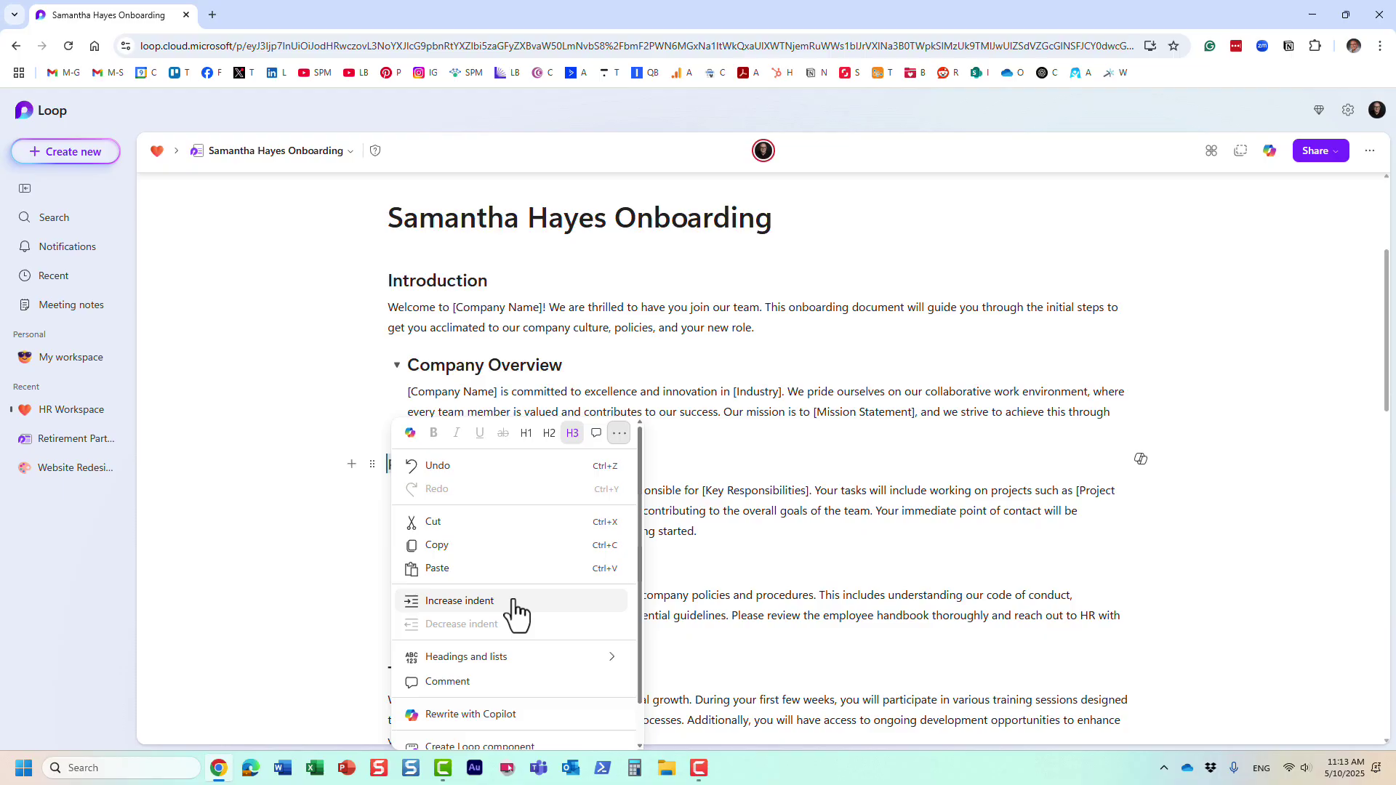
pyautogui.moveTo(570, 660)
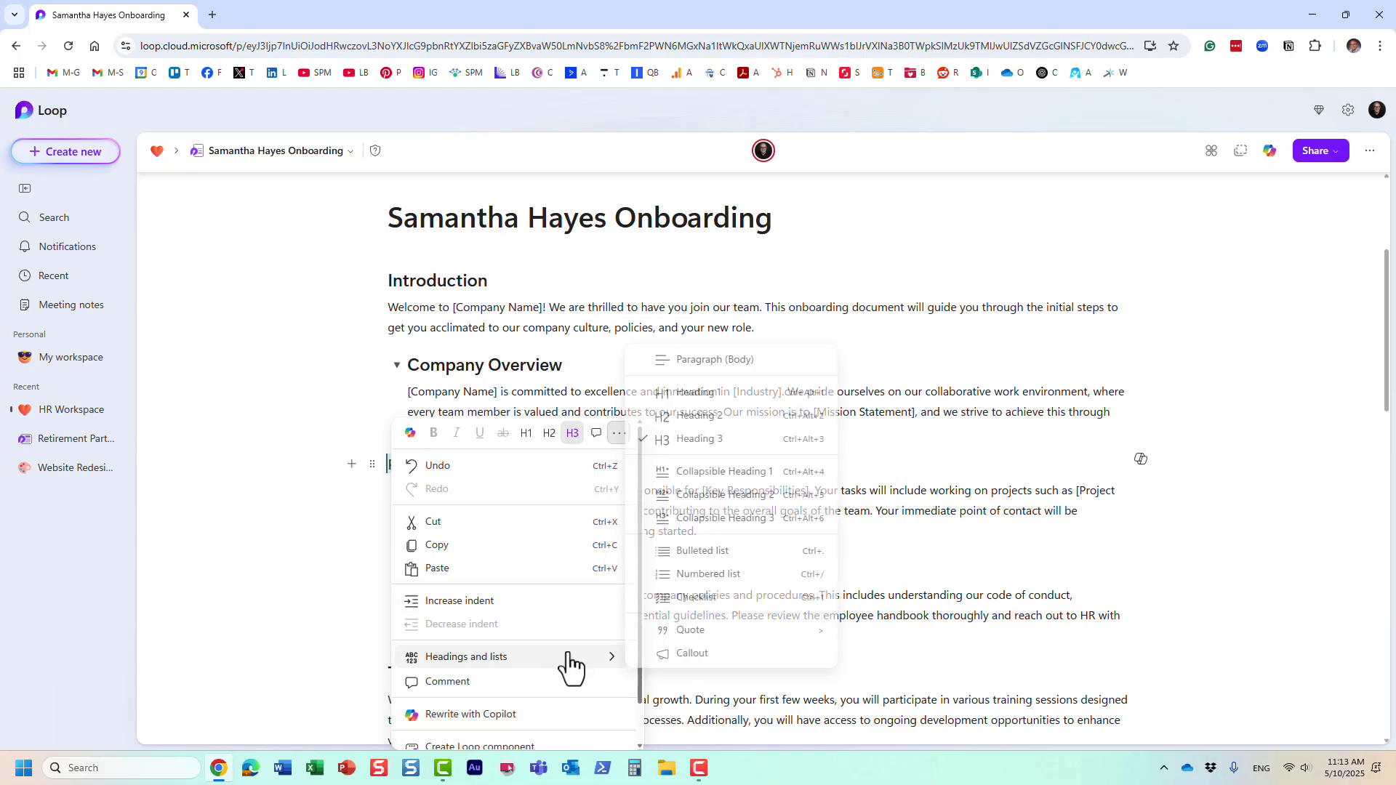
pyautogui.click(748, 519)
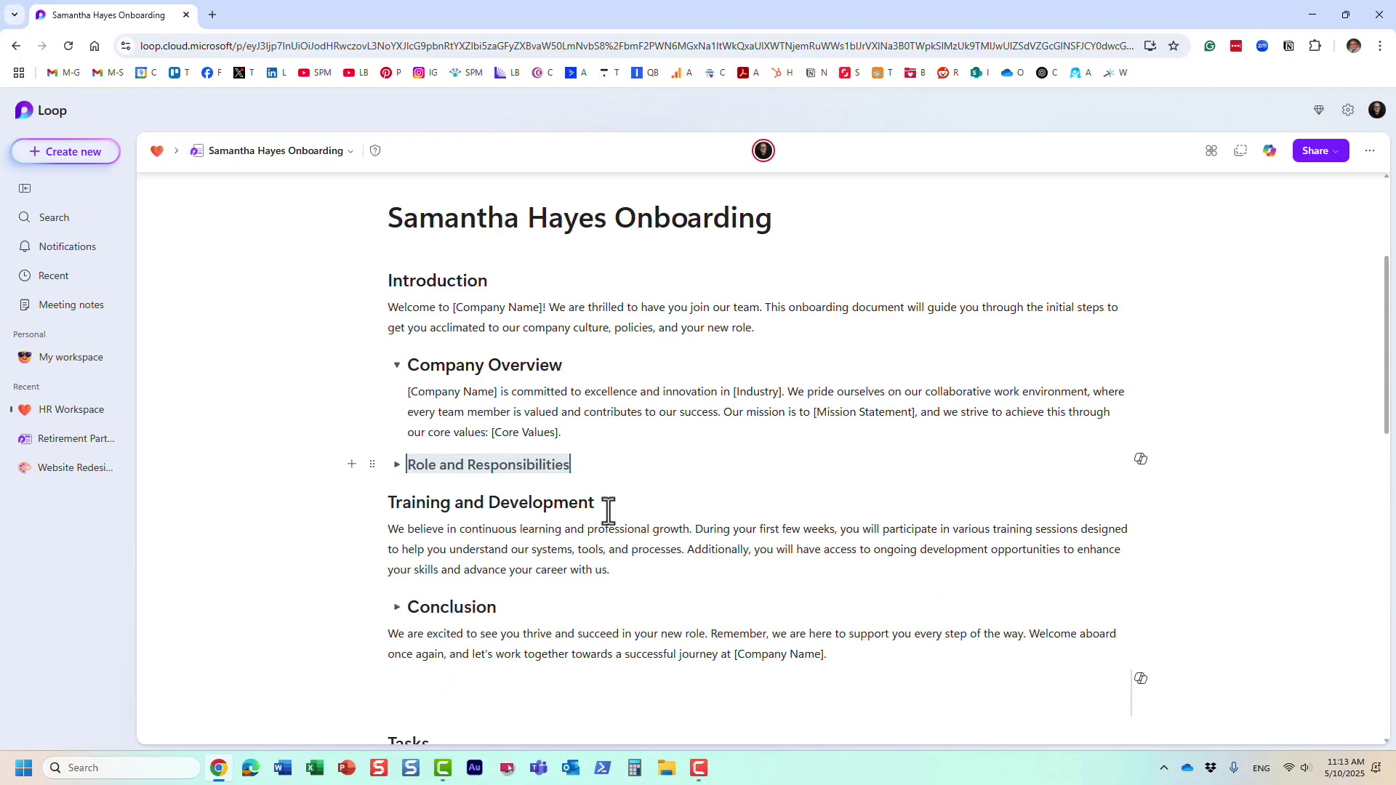
pyautogui.click(487, 430)
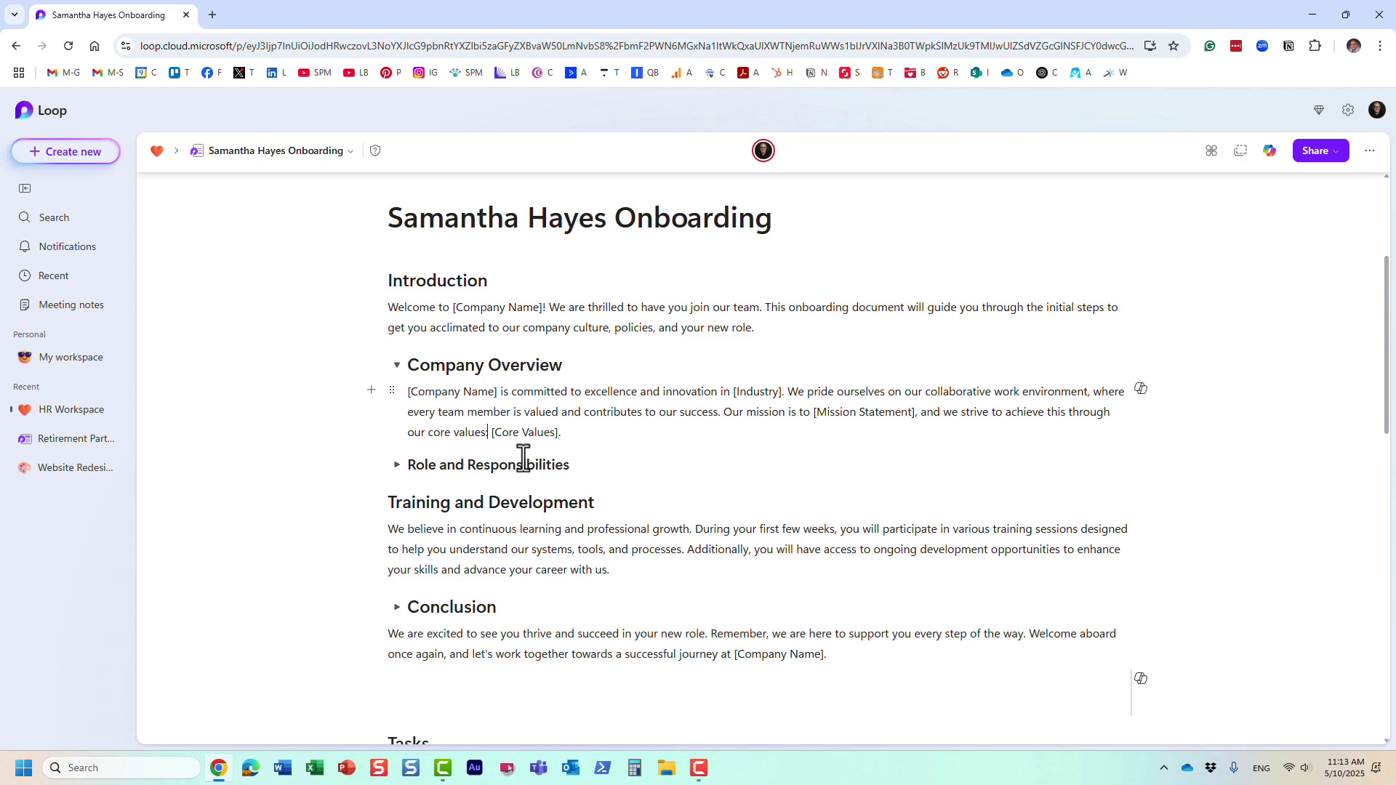
# - Increase the indent of Role and Responsibilities to nest it under Company Overview
pyautogui.click(397, 368)
pyautogui.click(396, 368)
pyautogui.tripleClick(455, 467)
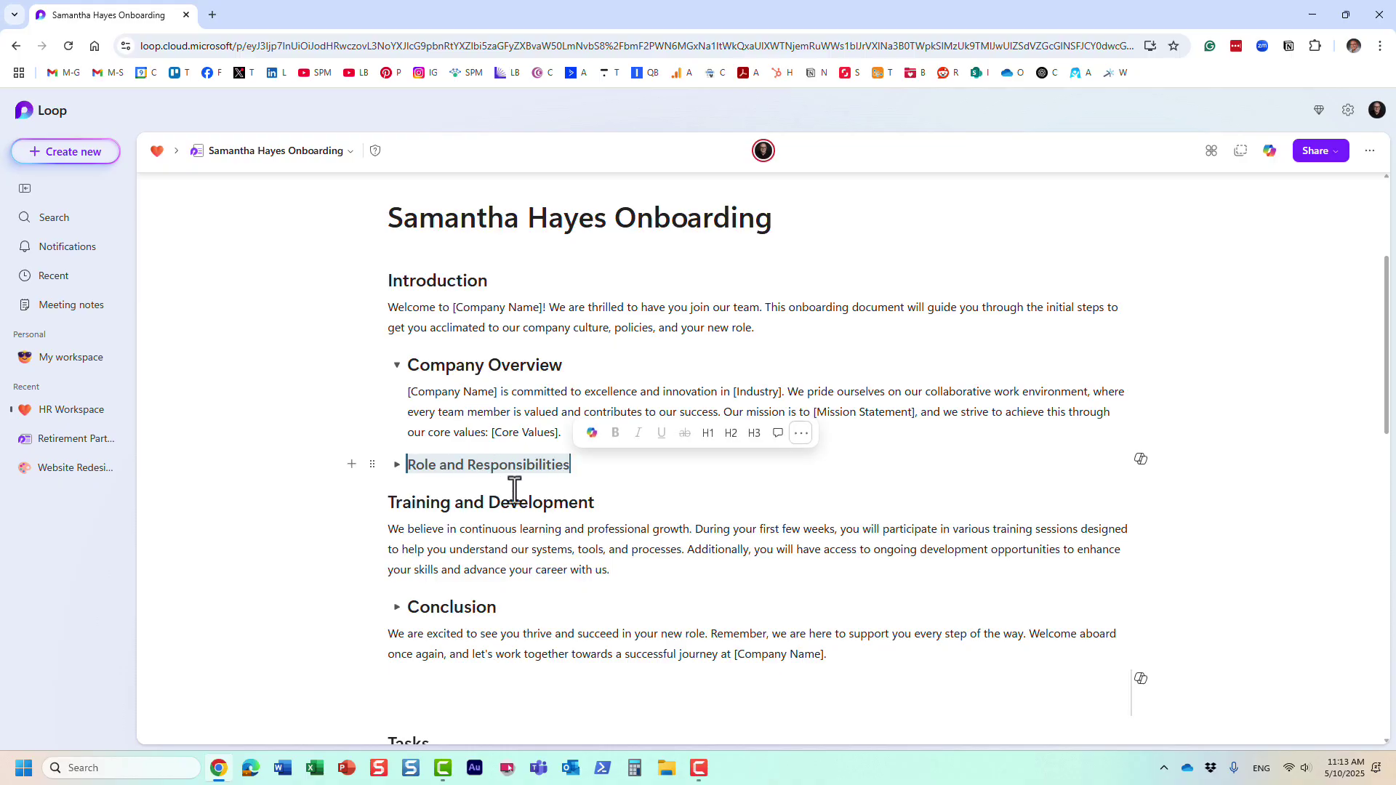
pyautogui.click(802, 434)
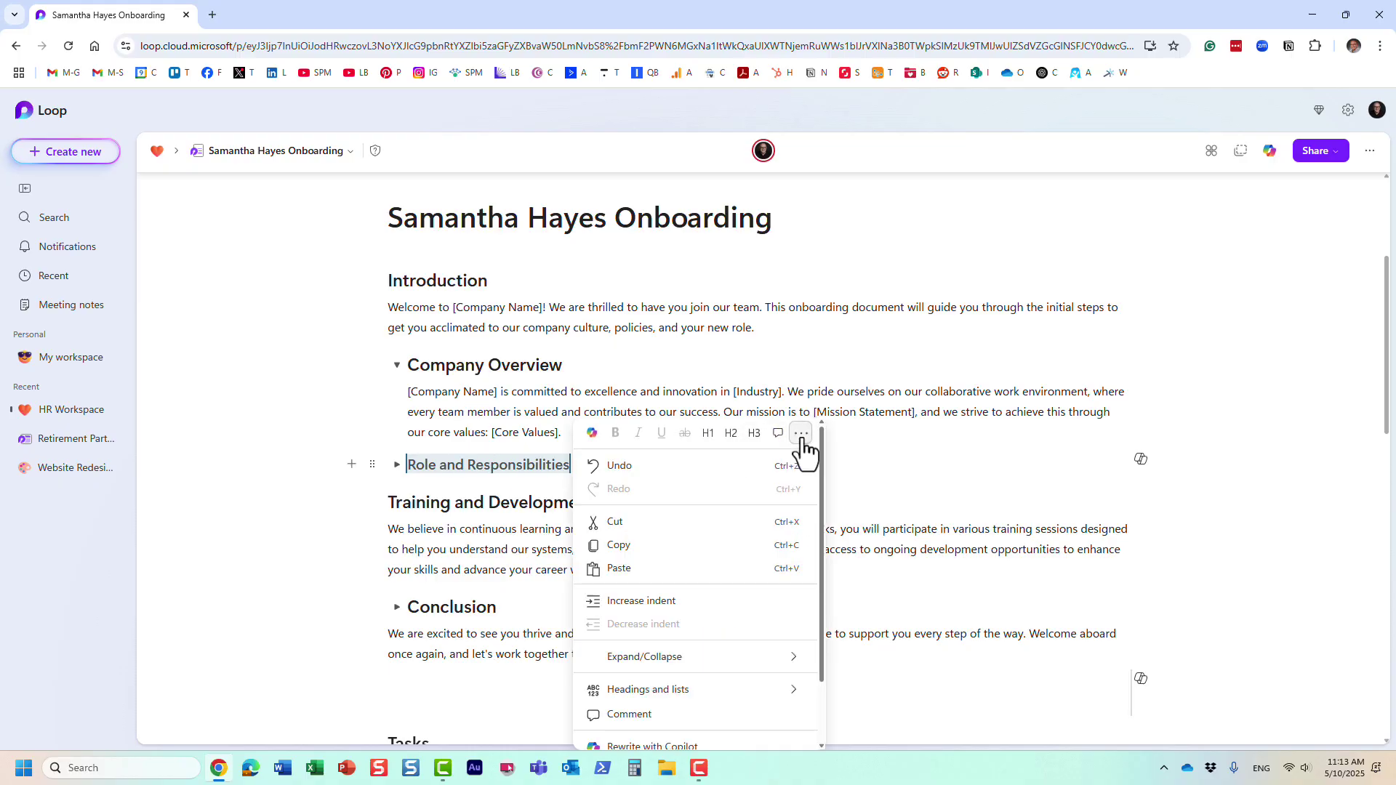
pyautogui.click(698, 601)
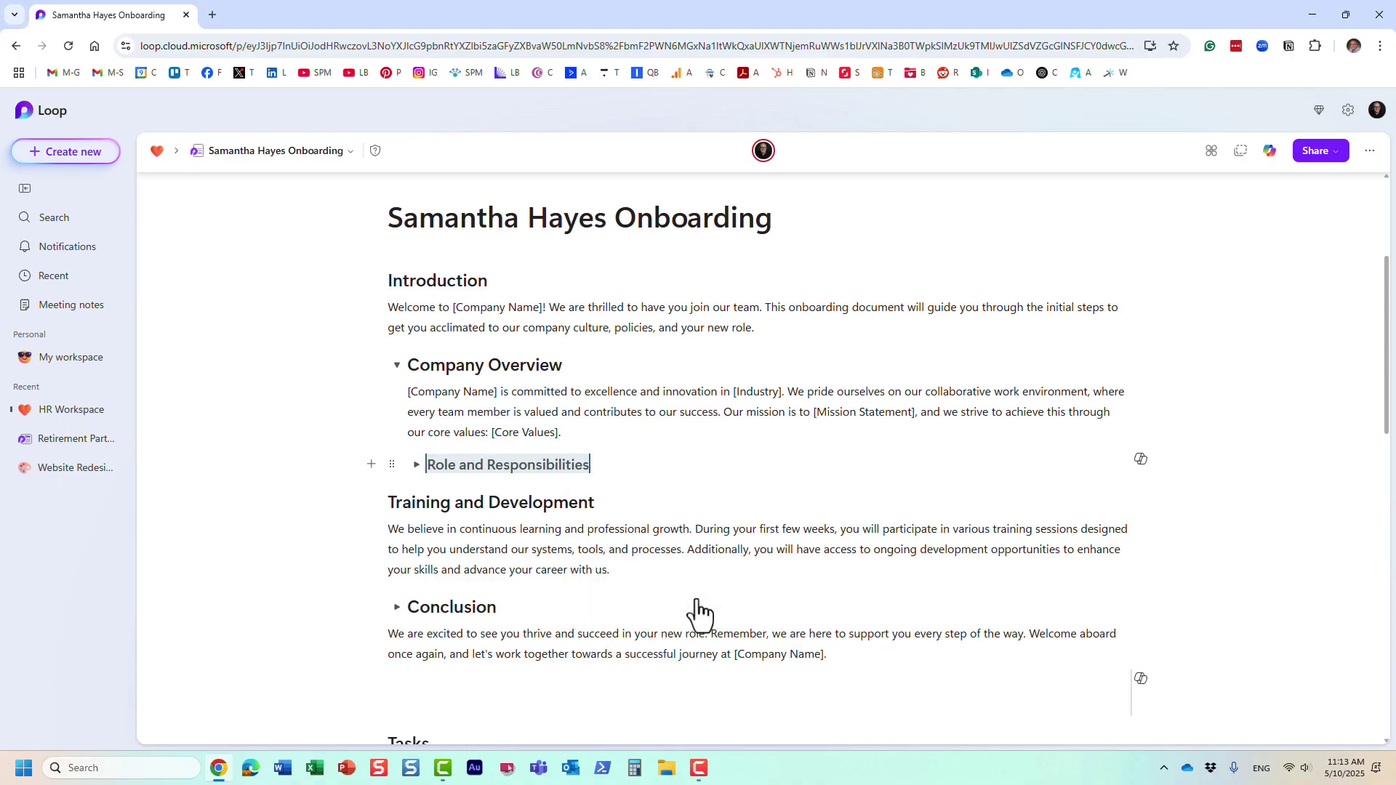
pyautogui.click(567, 391)
# - Fold and unfold Company Overview, then expand the nested Role and Responsibilities section
pyautogui.click(397, 366)
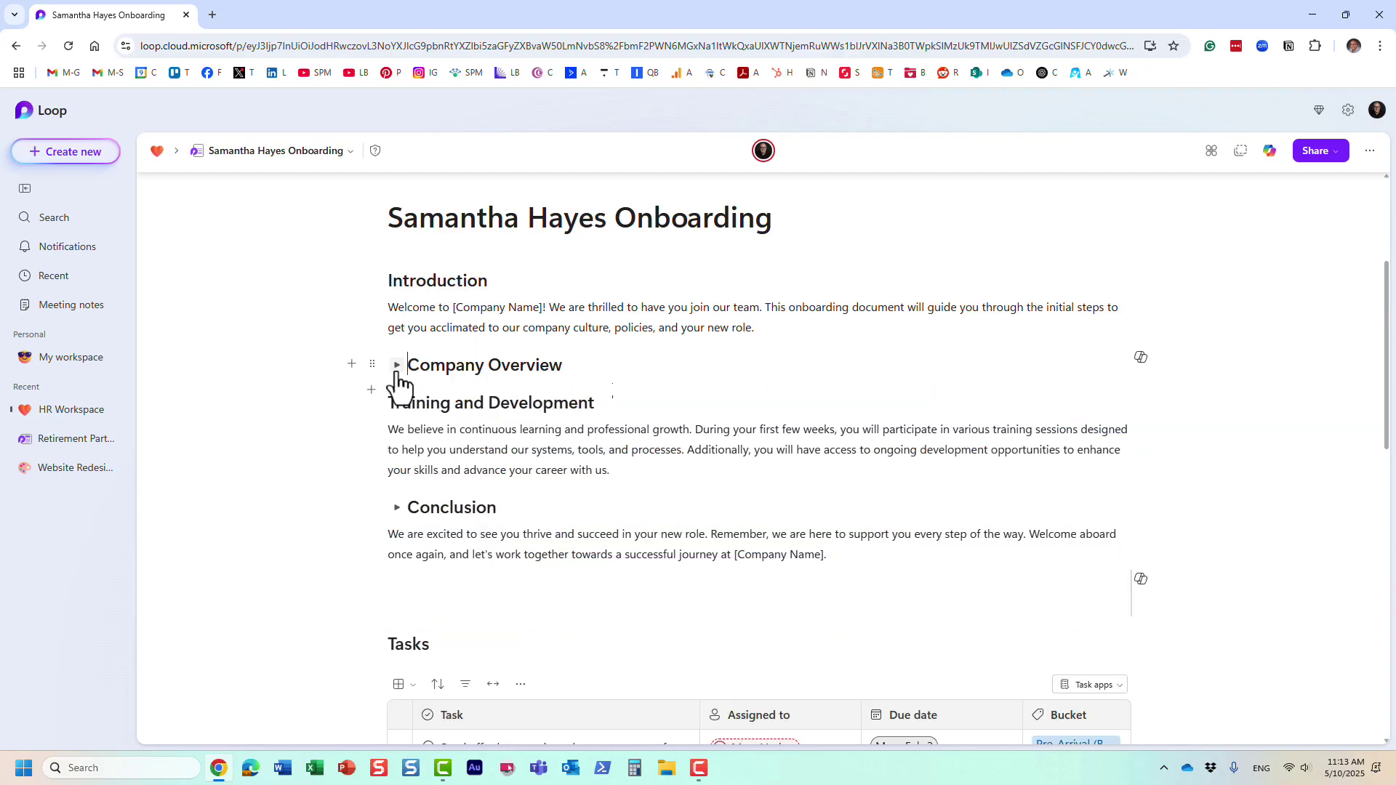
pyautogui.click(396, 366)
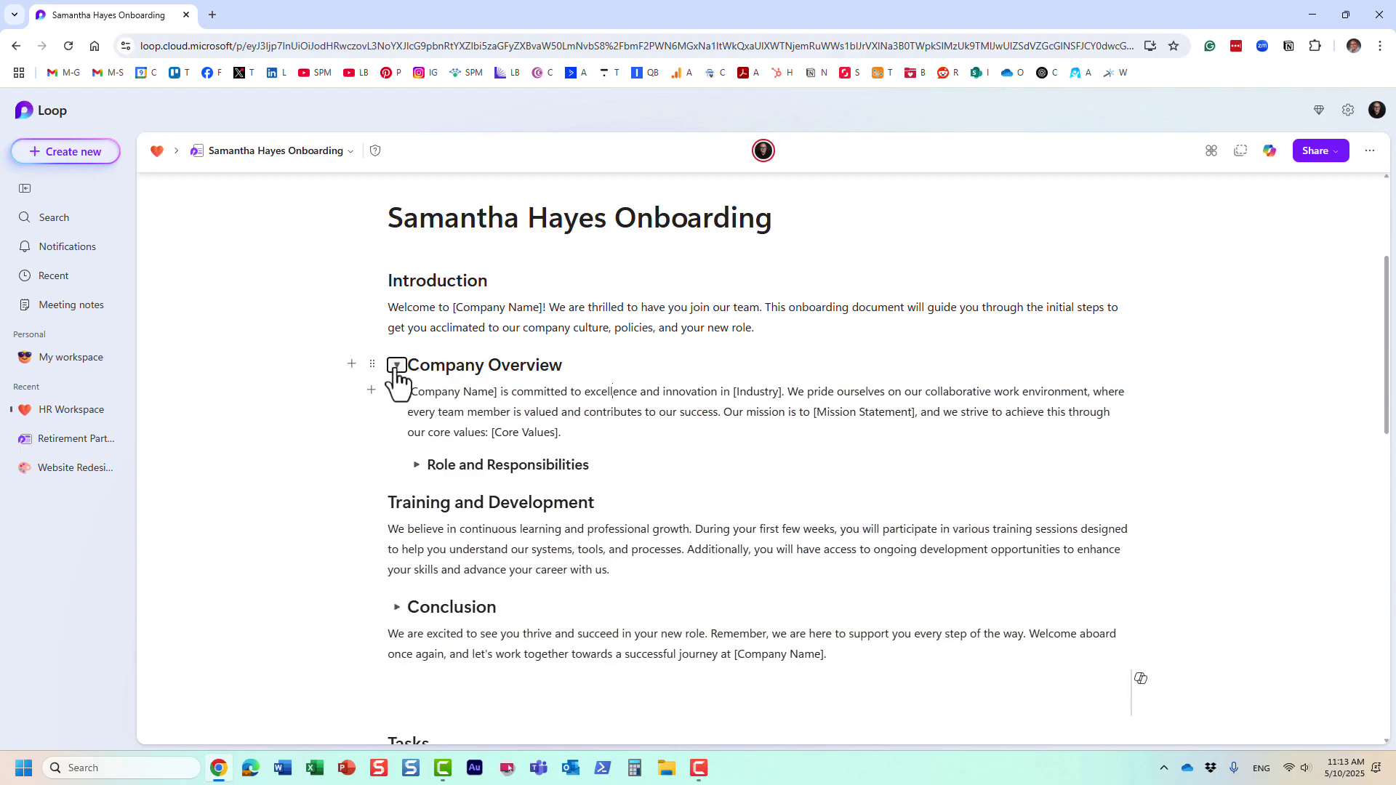
pyautogui.click(415, 466)
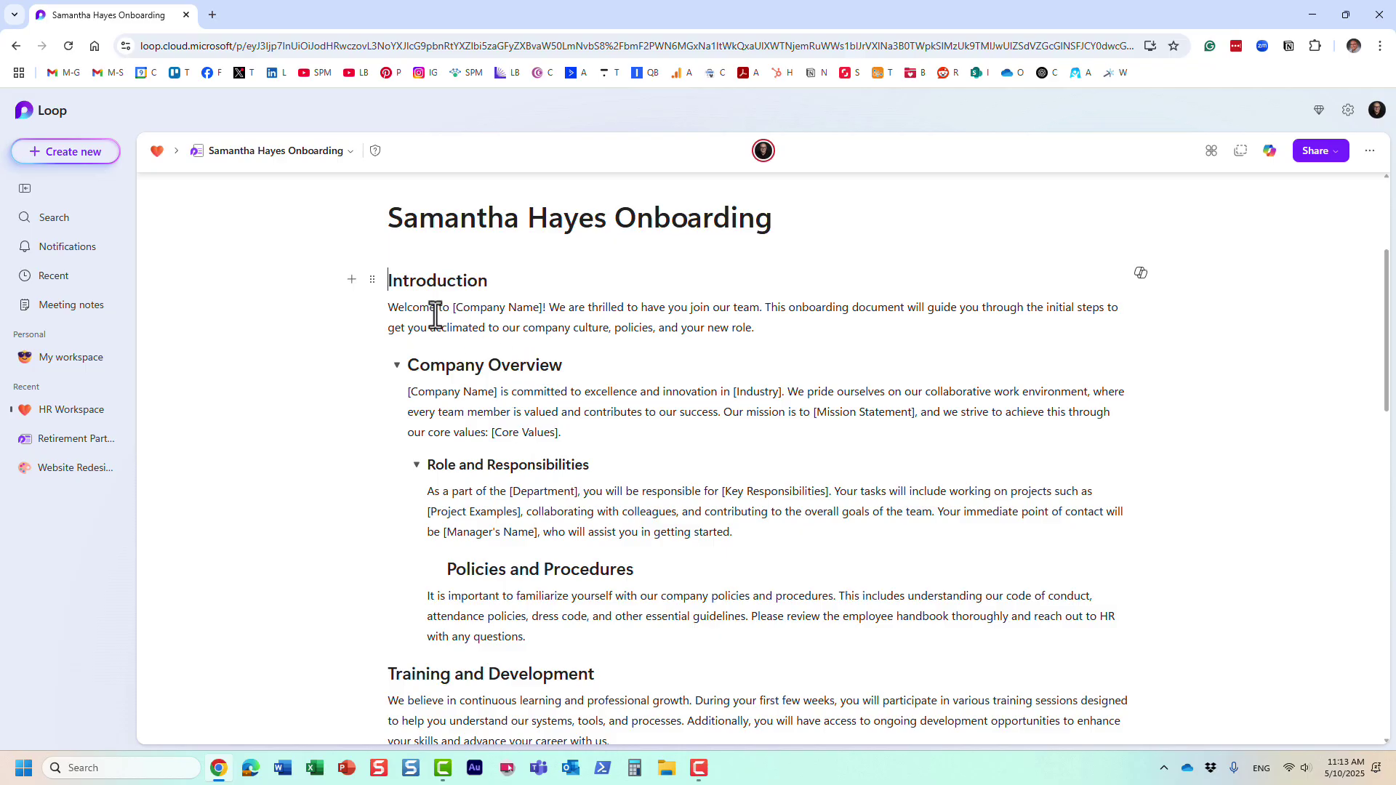
pyautogui.scroll(-3, 647, 500)
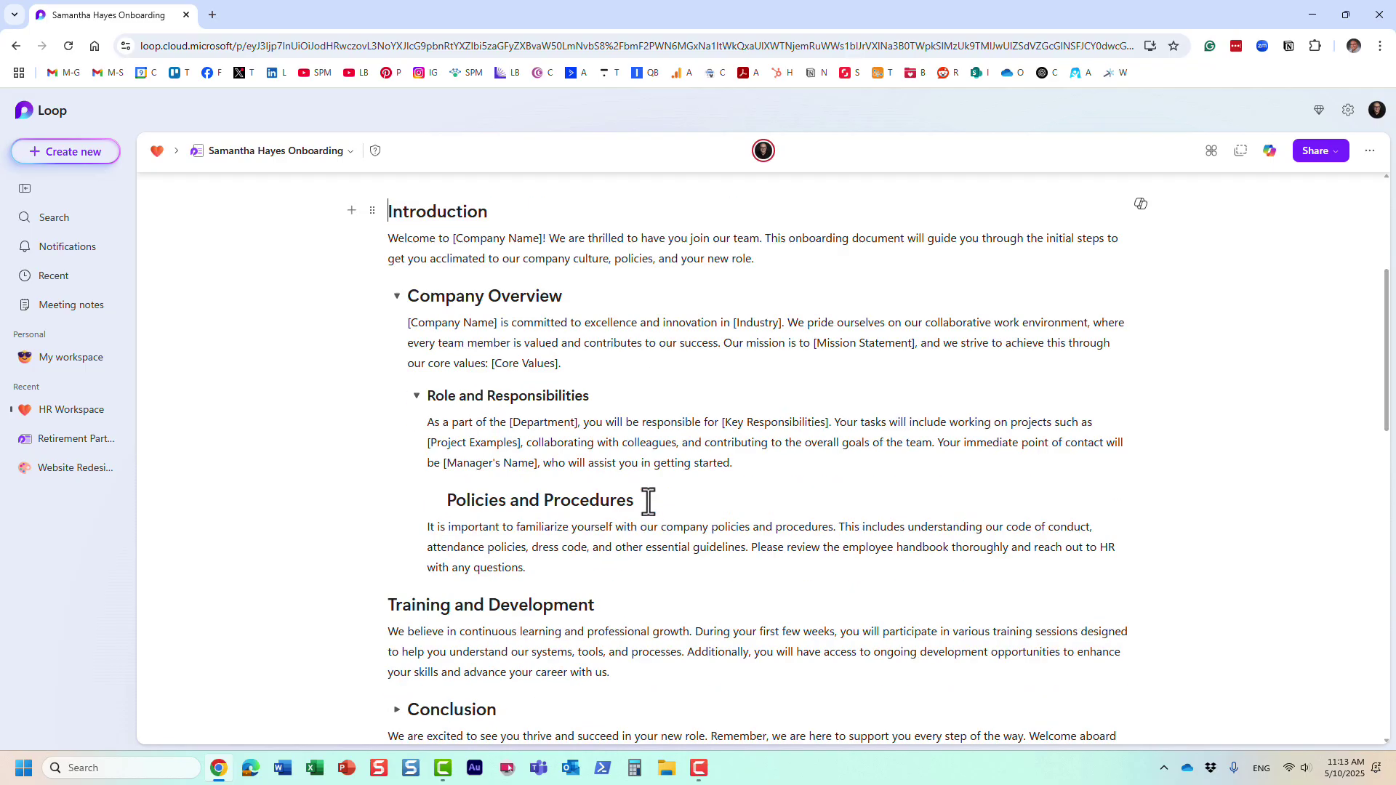
pyautogui.scroll(5, 643, 503)
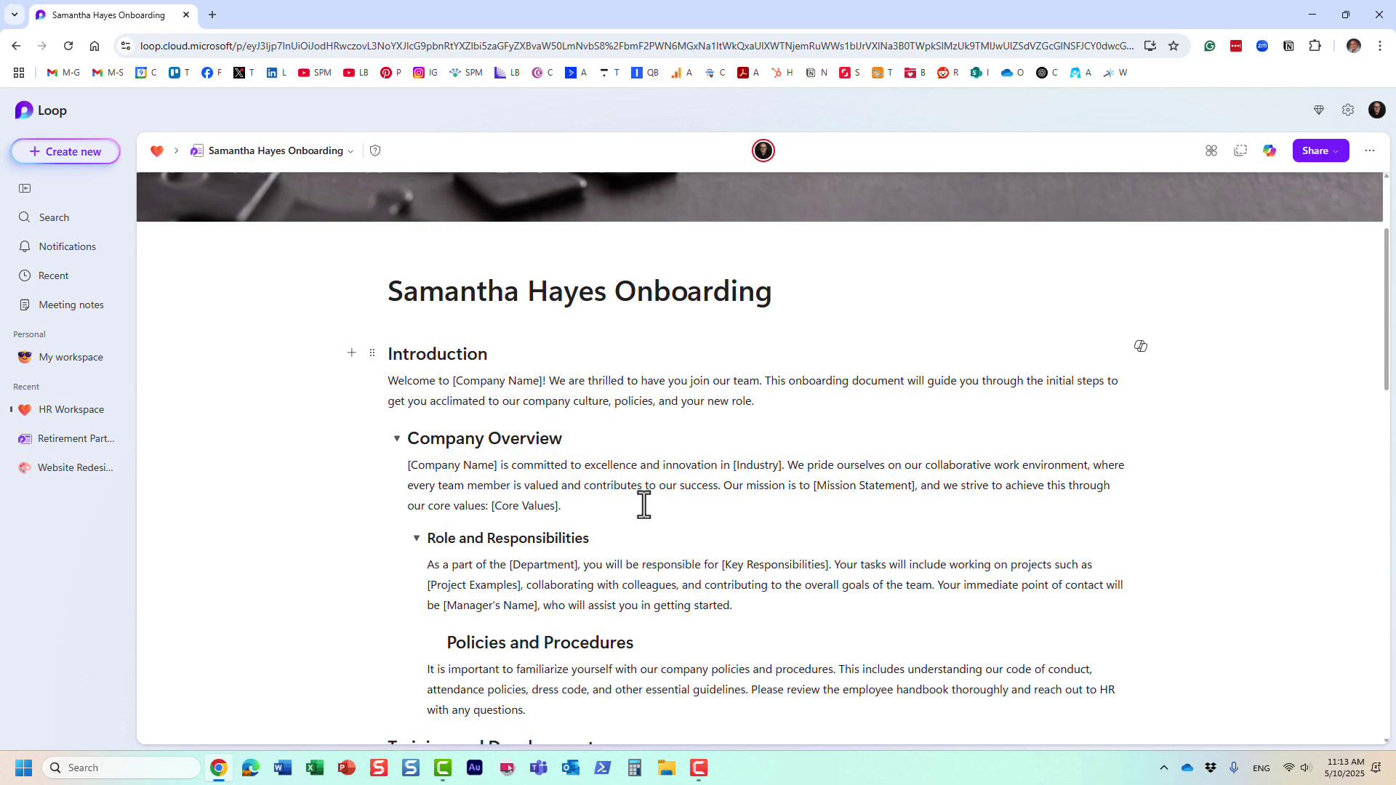
pyautogui.scroll(-5, 639, 507)
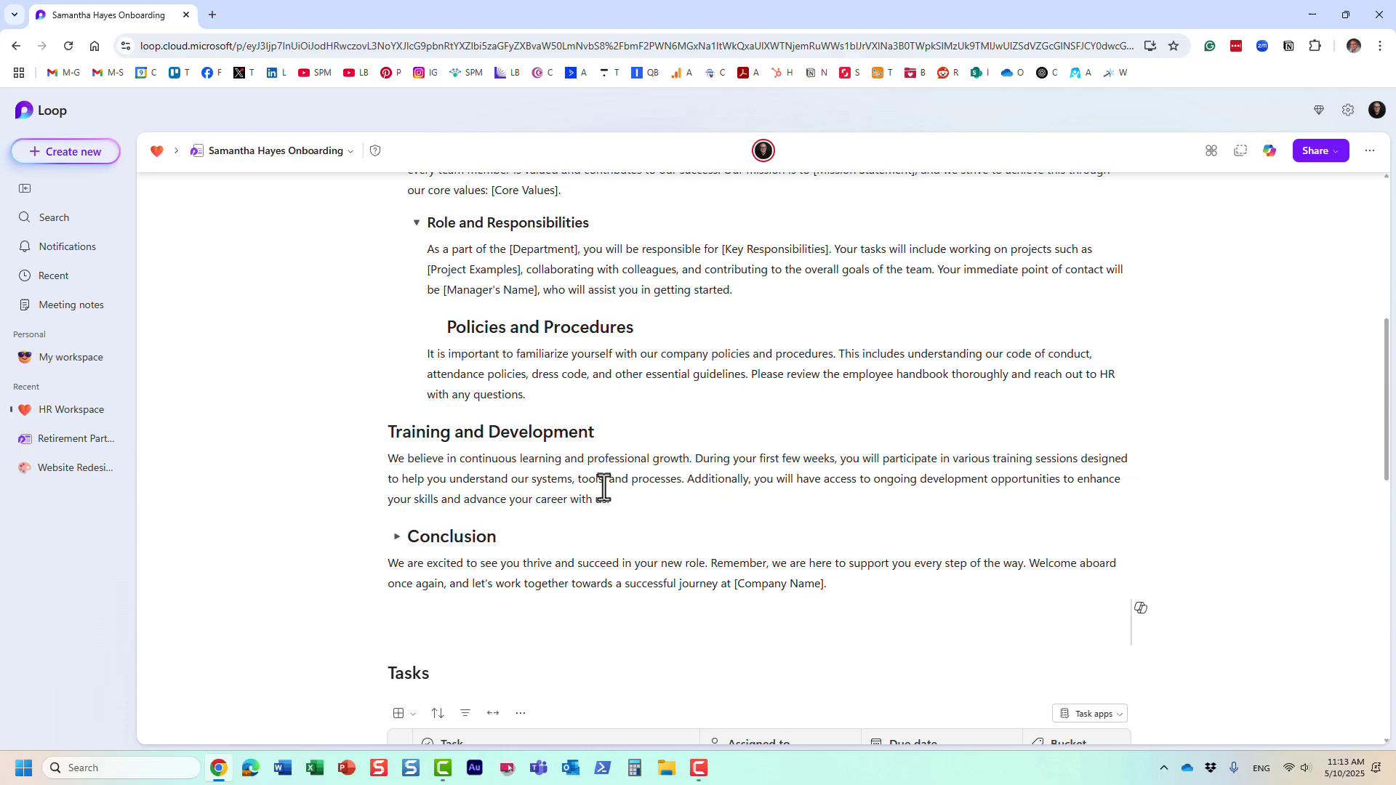
pyautogui.scroll(3, 625, 513)
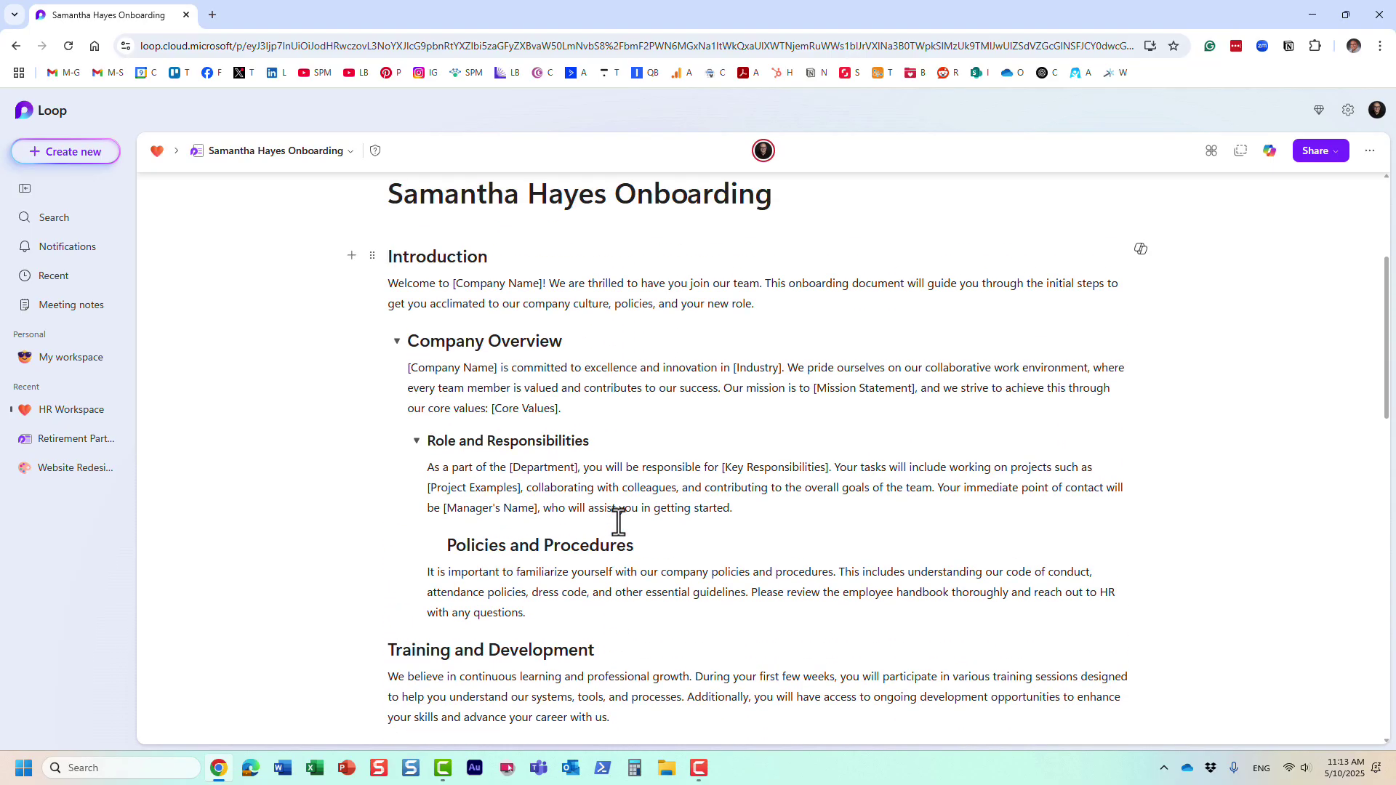
pyautogui.scroll(1, 617, 518)
# - Add a blank line after the page title, above the Introduction heading
pyautogui.doubleClick(443, 333)
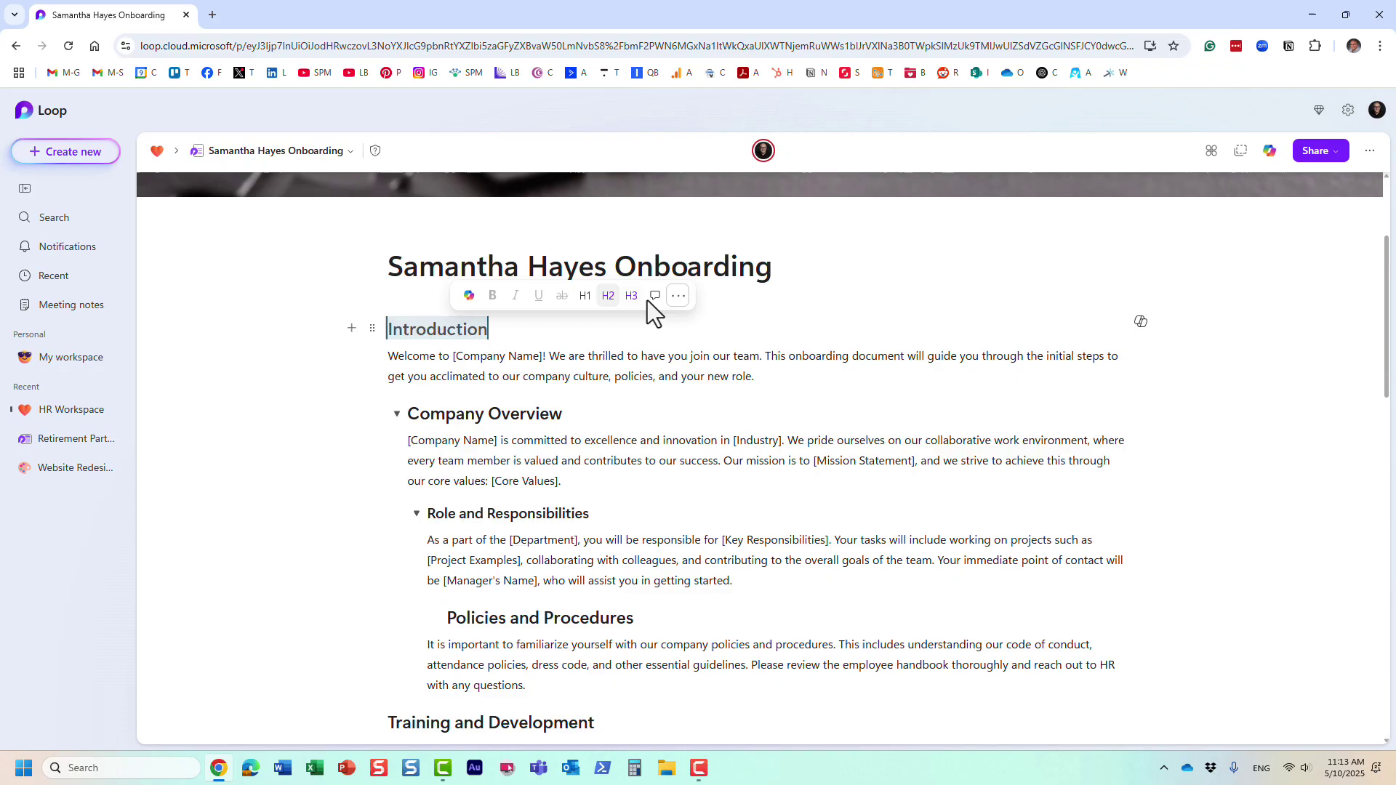
pyautogui.click(678, 295)
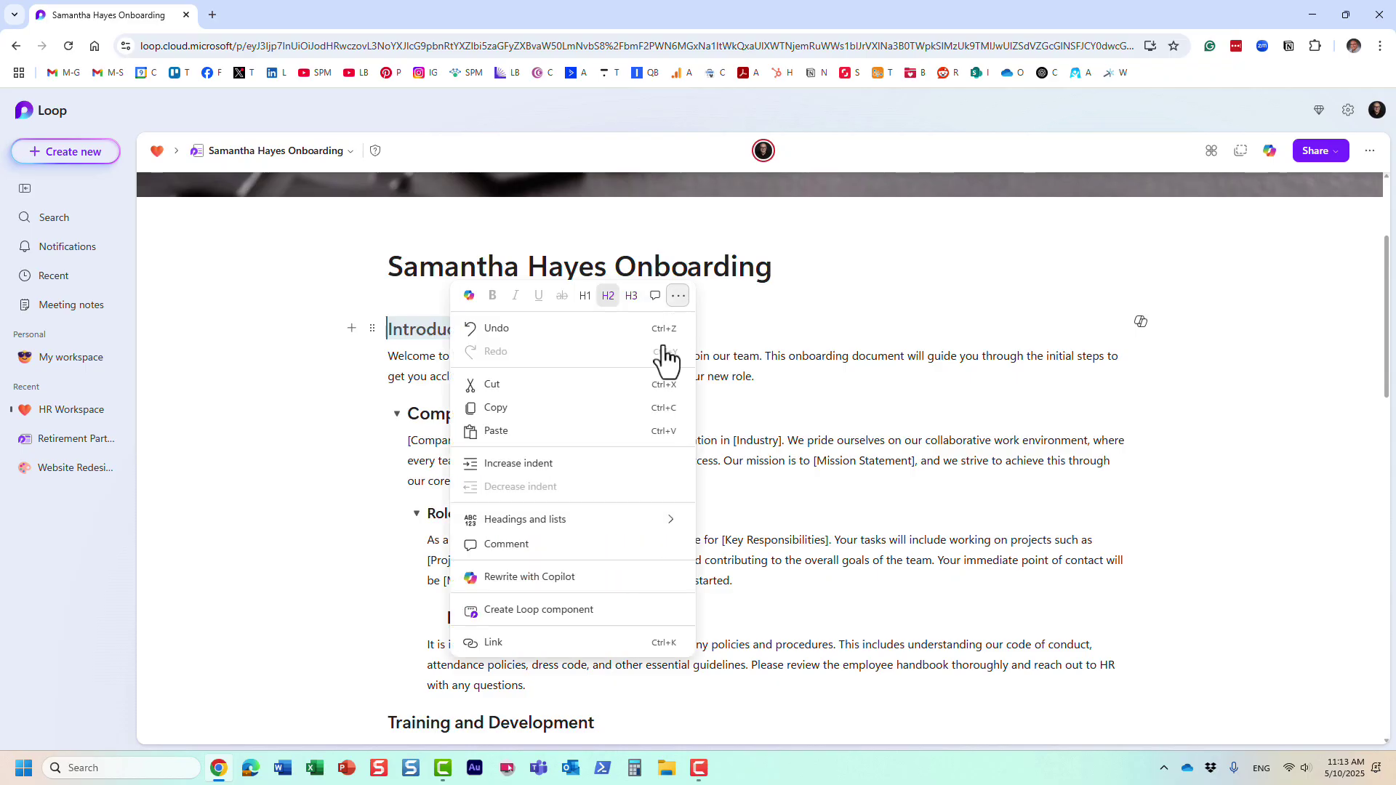
pyautogui.click(639, 535)
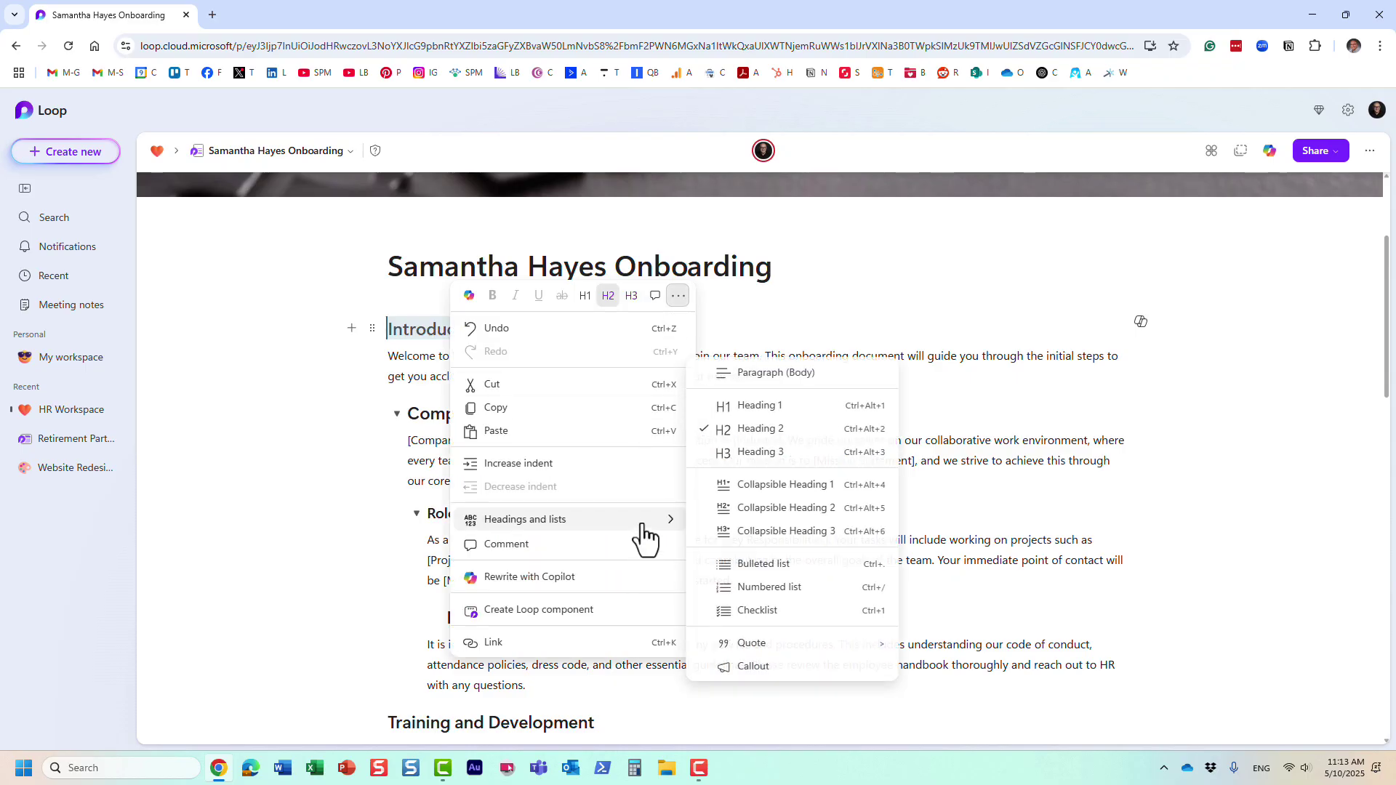
pyautogui.click(954, 443)
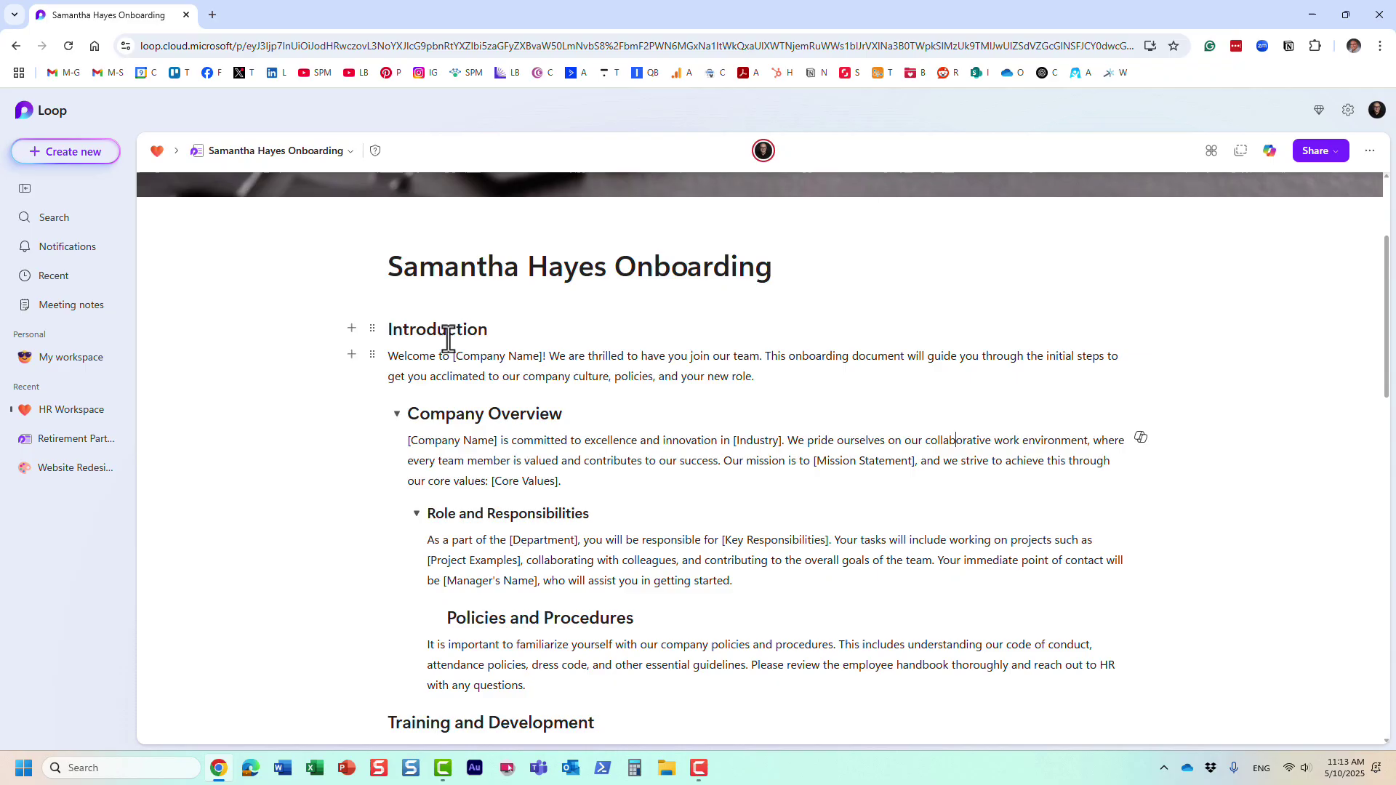
pyautogui.click(852, 281)
pyautogui.press('Return')
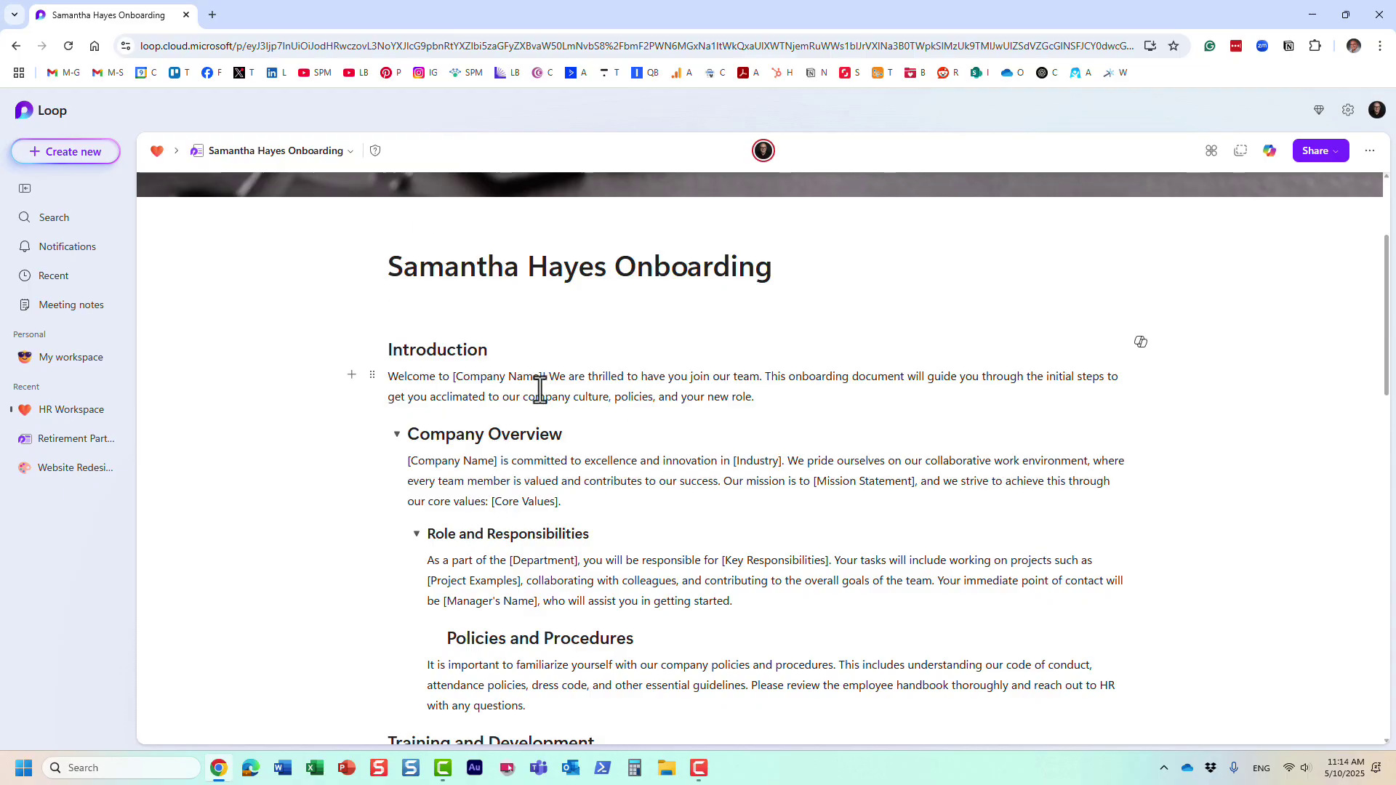
# - Insert a Table of contents block via /tab at the start of Introduction
pyautogui.scroll(-2, 540, 389)
pyautogui.scroll(4, 598, 520)
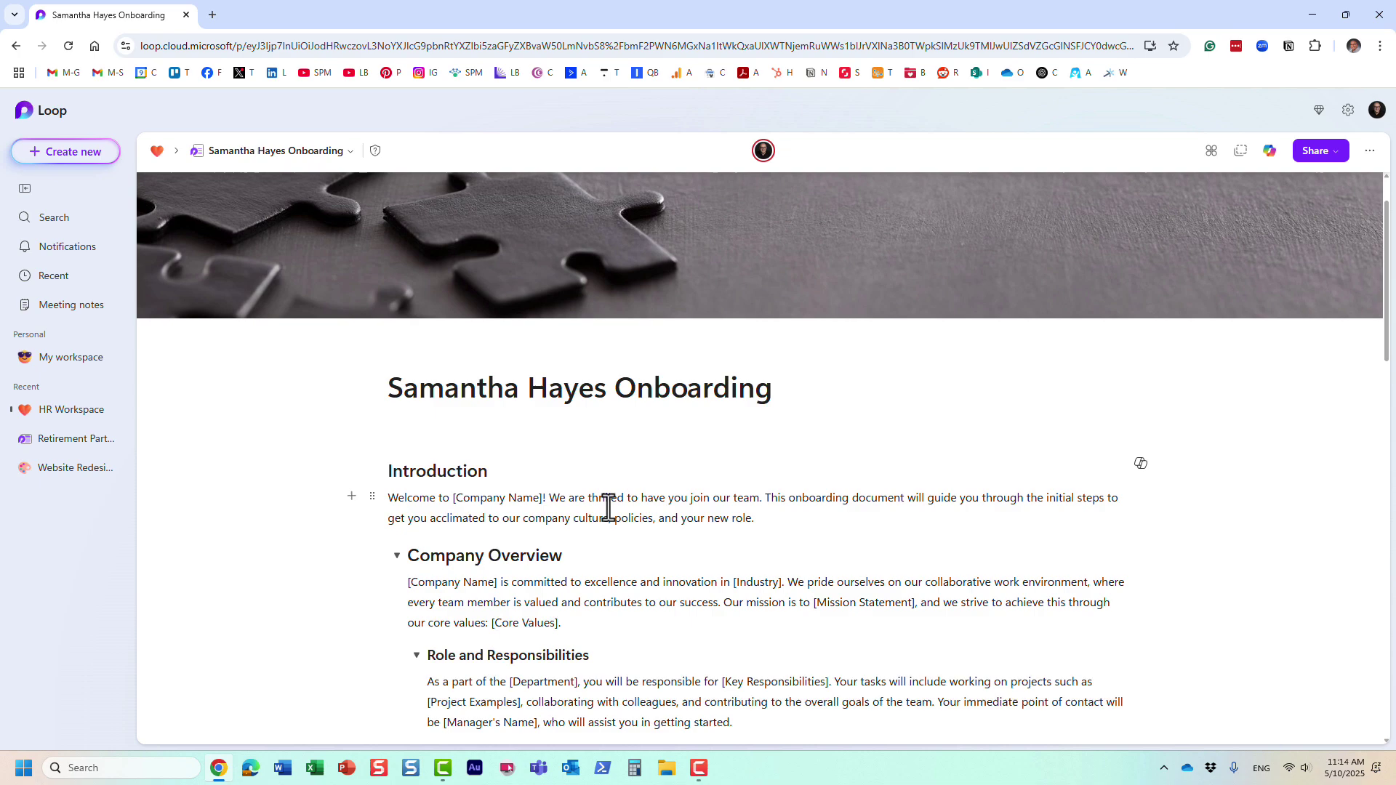
pyautogui.press('Down')
pyautogui.write('/tab')
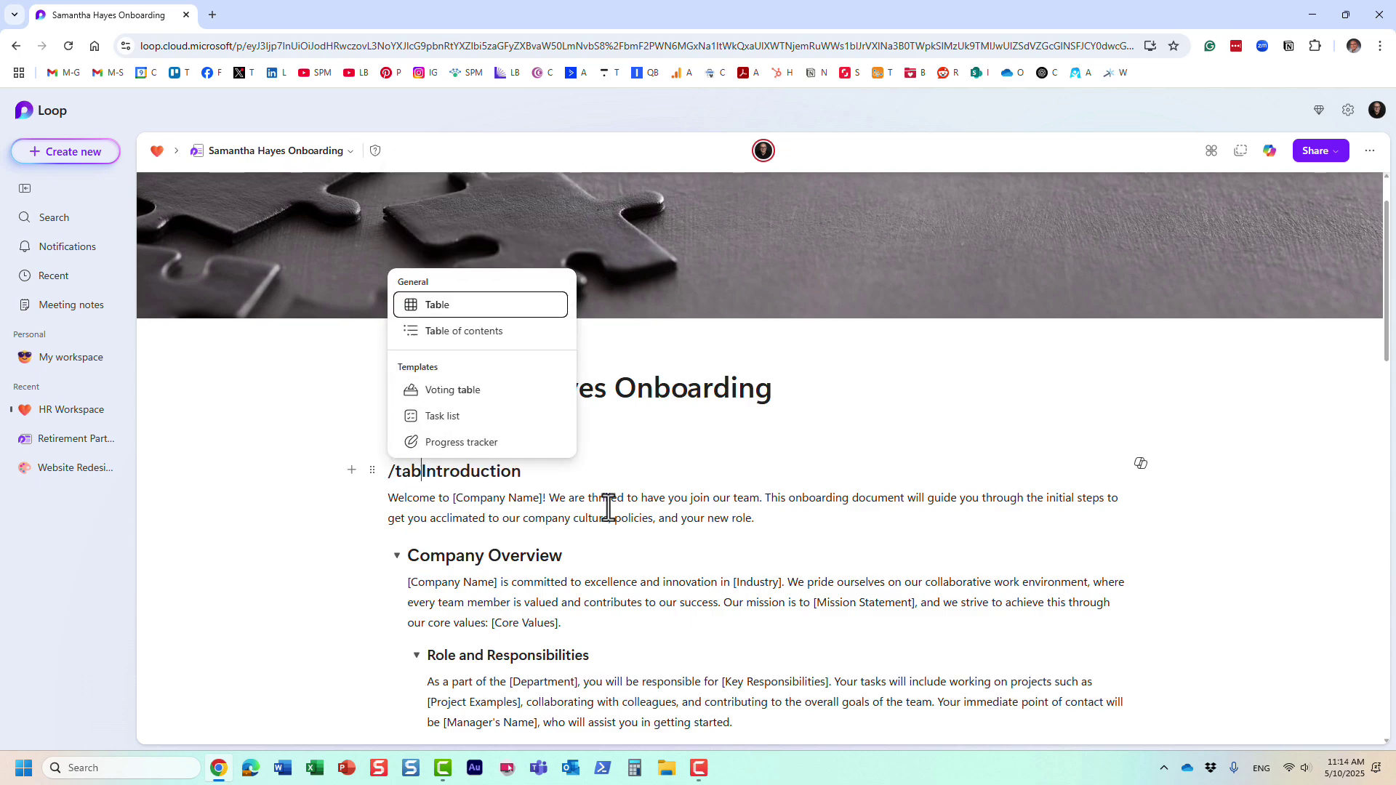
pyautogui.click(476, 334)
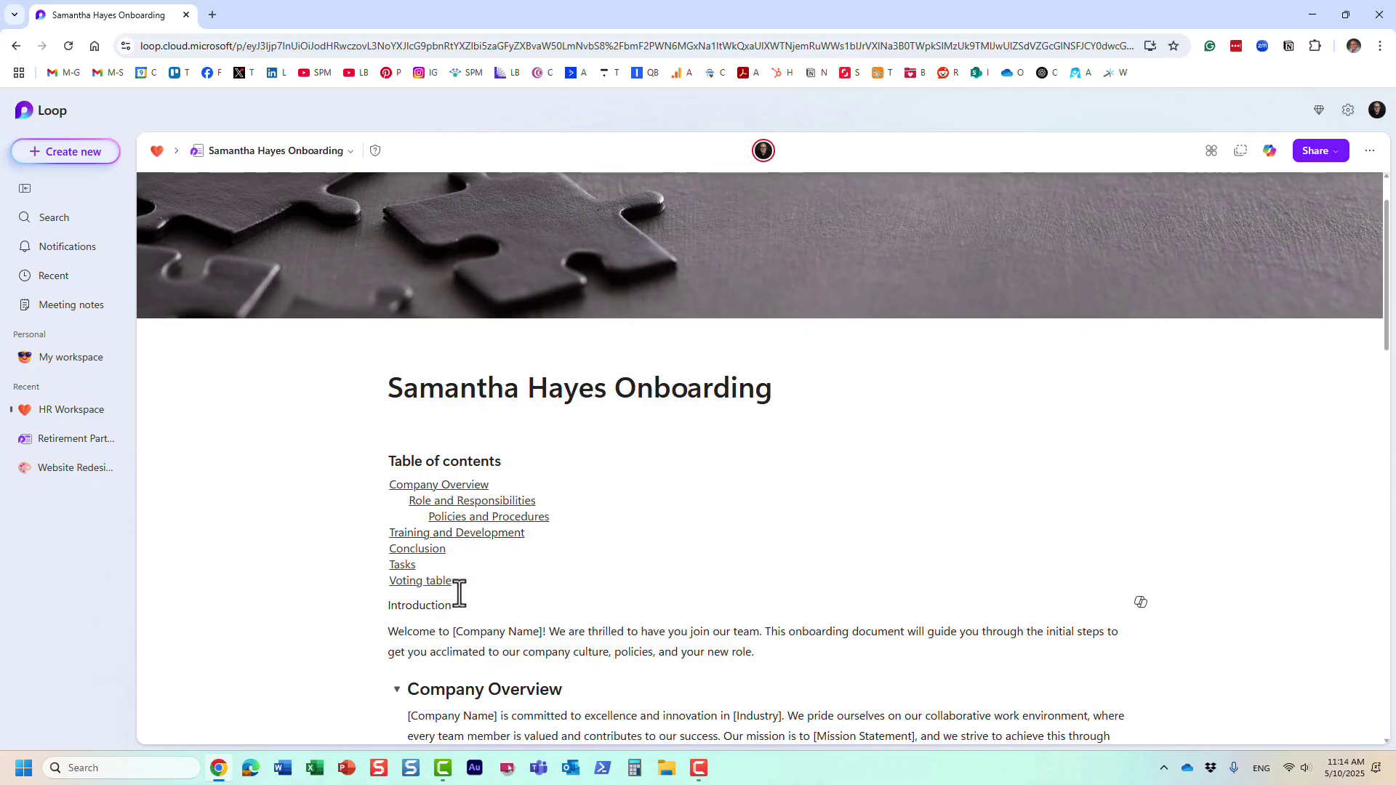
# - Follow the table of contents link to the Policies and Procedures section
pyautogui.scroll(-2, 459, 593)
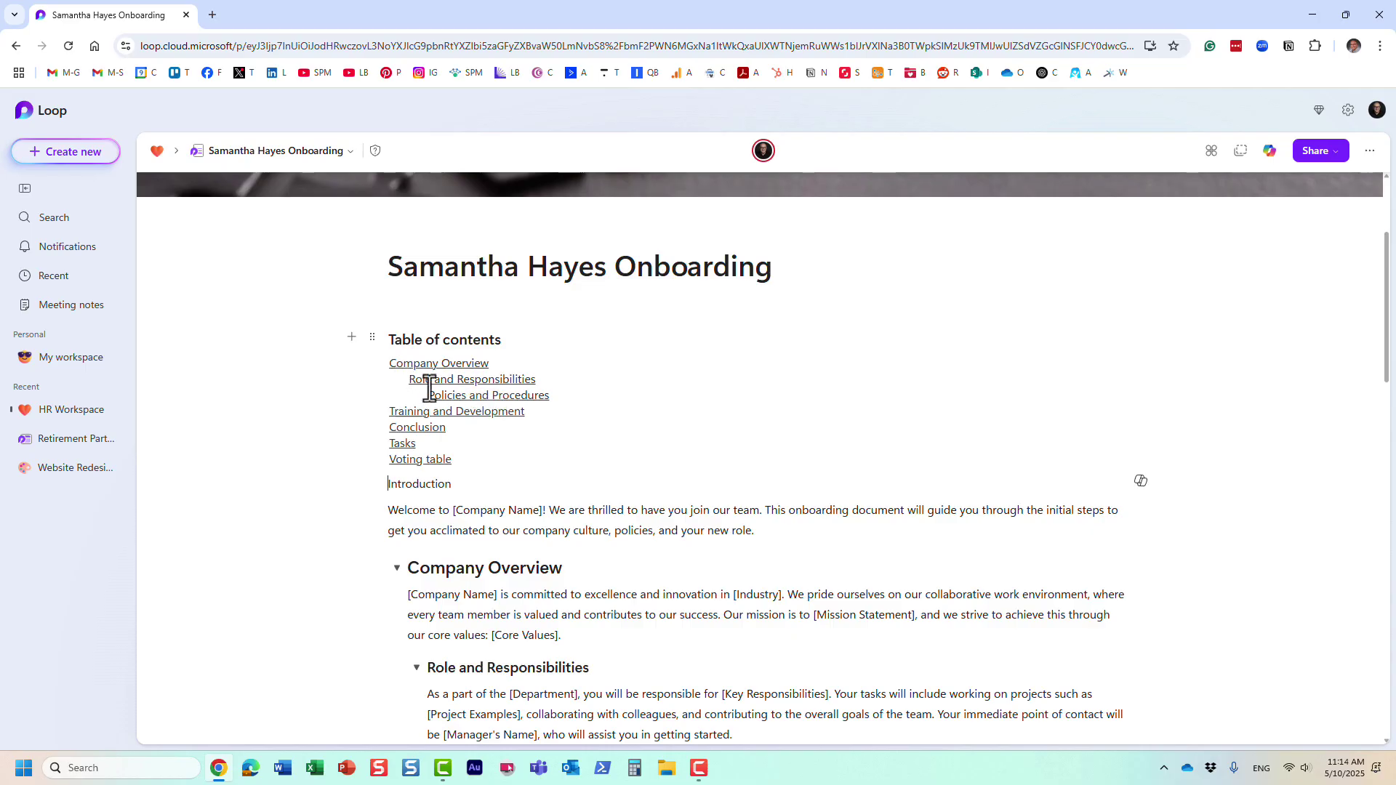
pyautogui.click(469, 397)
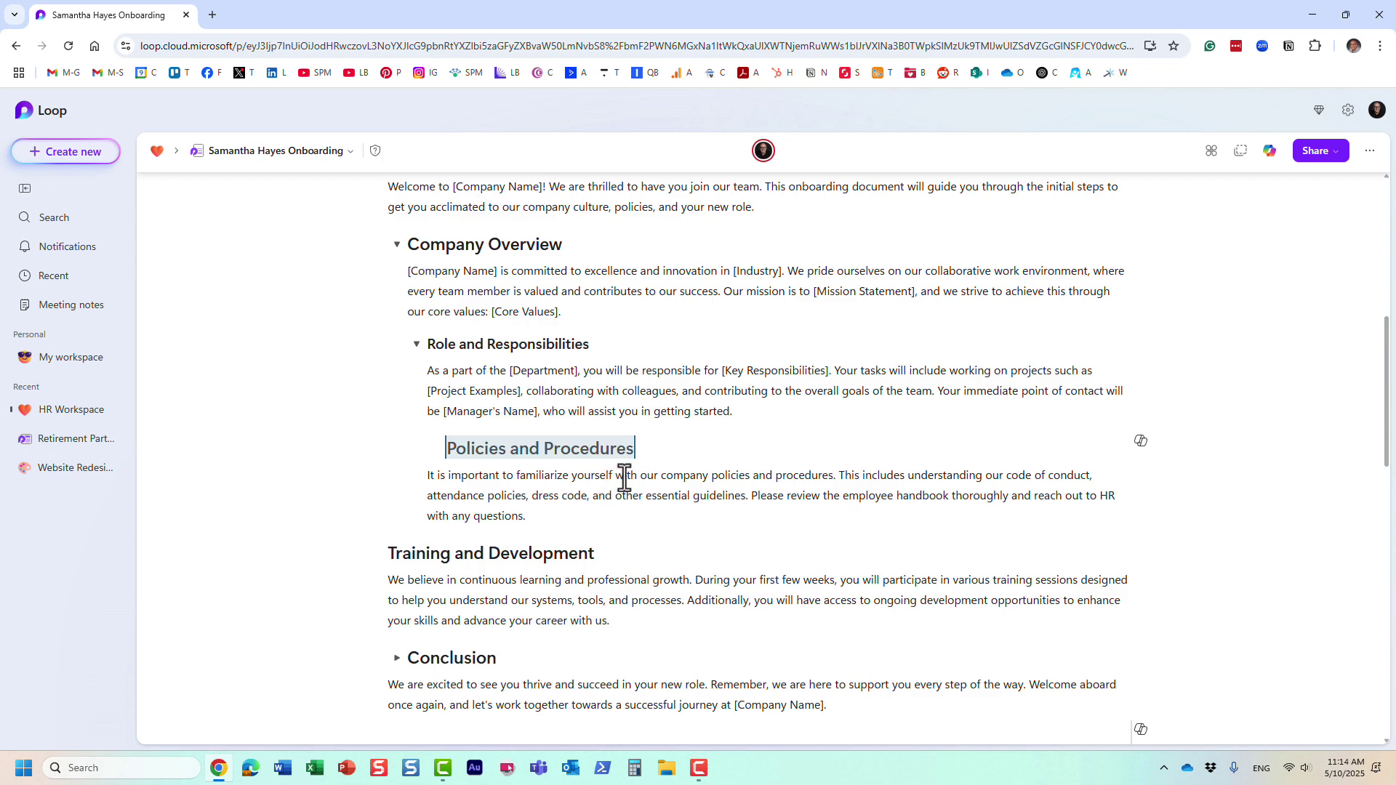
pyautogui.scroll(-7, 585, 476)
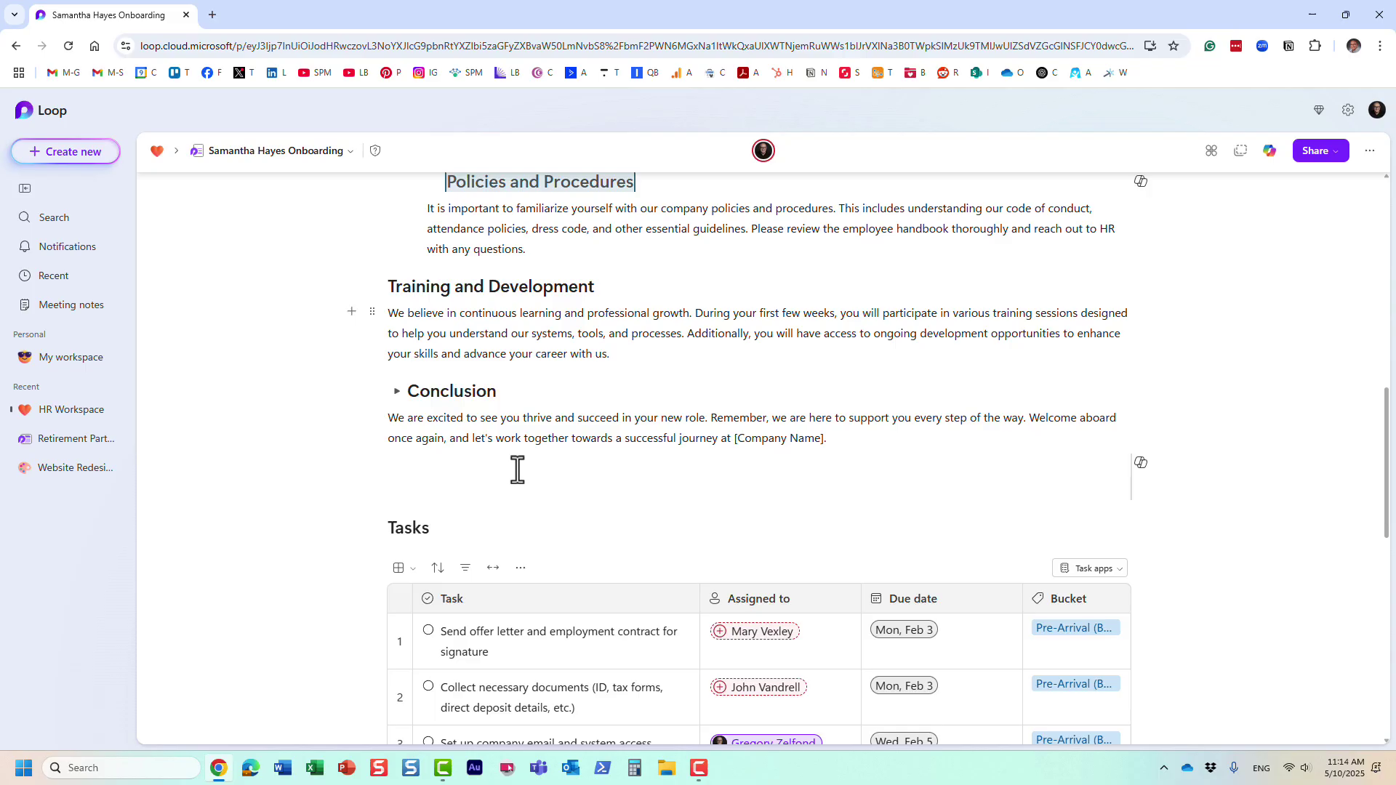
# - Make 'Voting table' a Heading 1 and place the caret on the empty line below the table
pyautogui.scroll(-7, 501, 445)
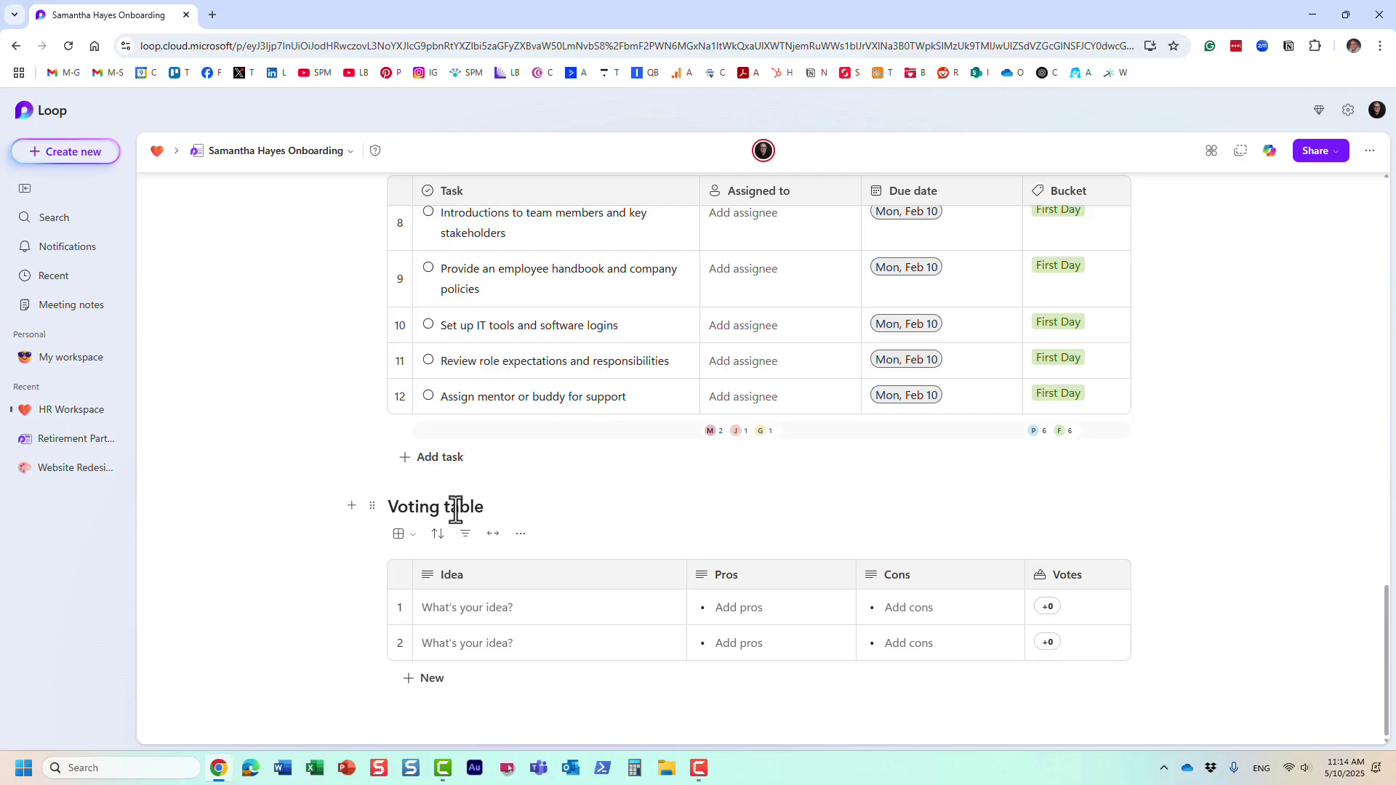
pyautogui.moveTo(493, 508); pyautogui.dragTo(378, 507)
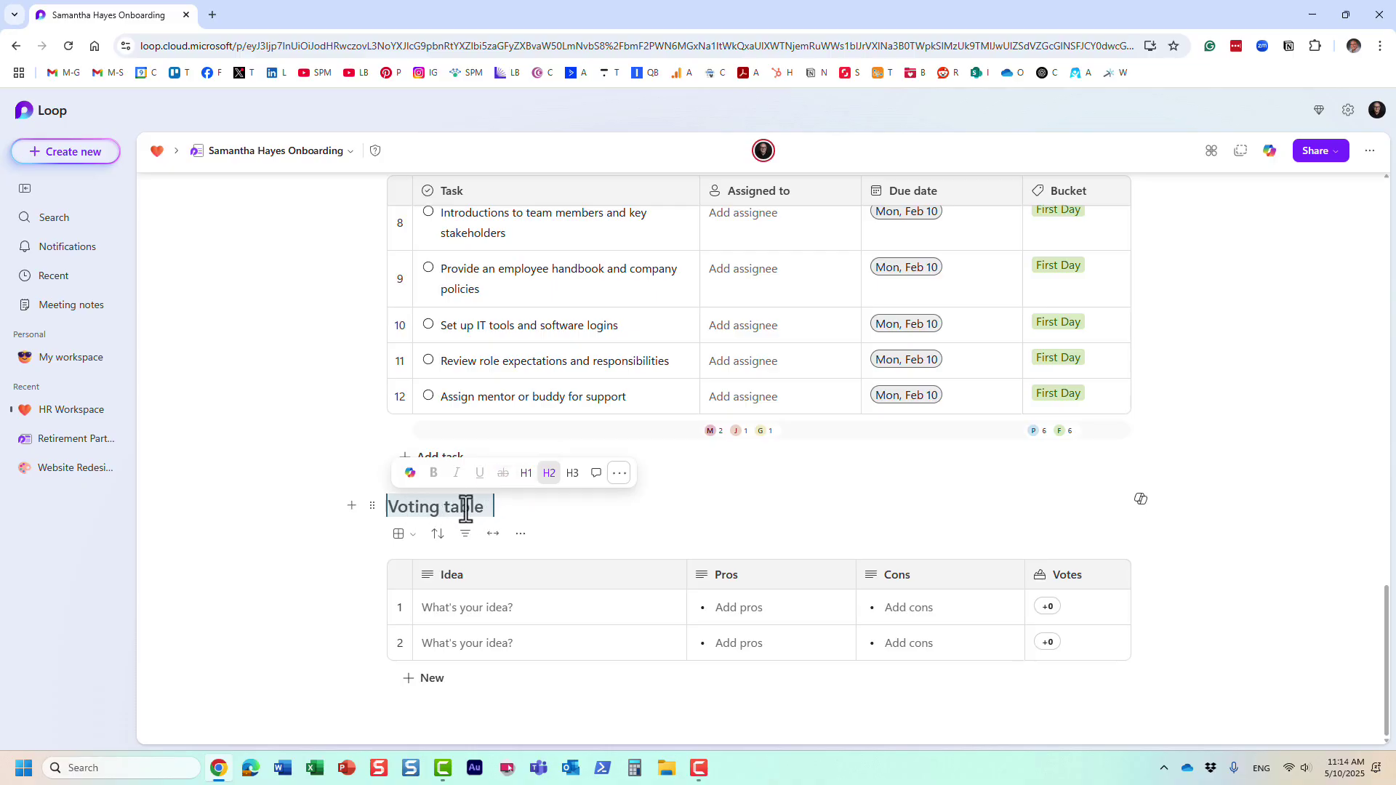
pyautogui.click(524, 474)
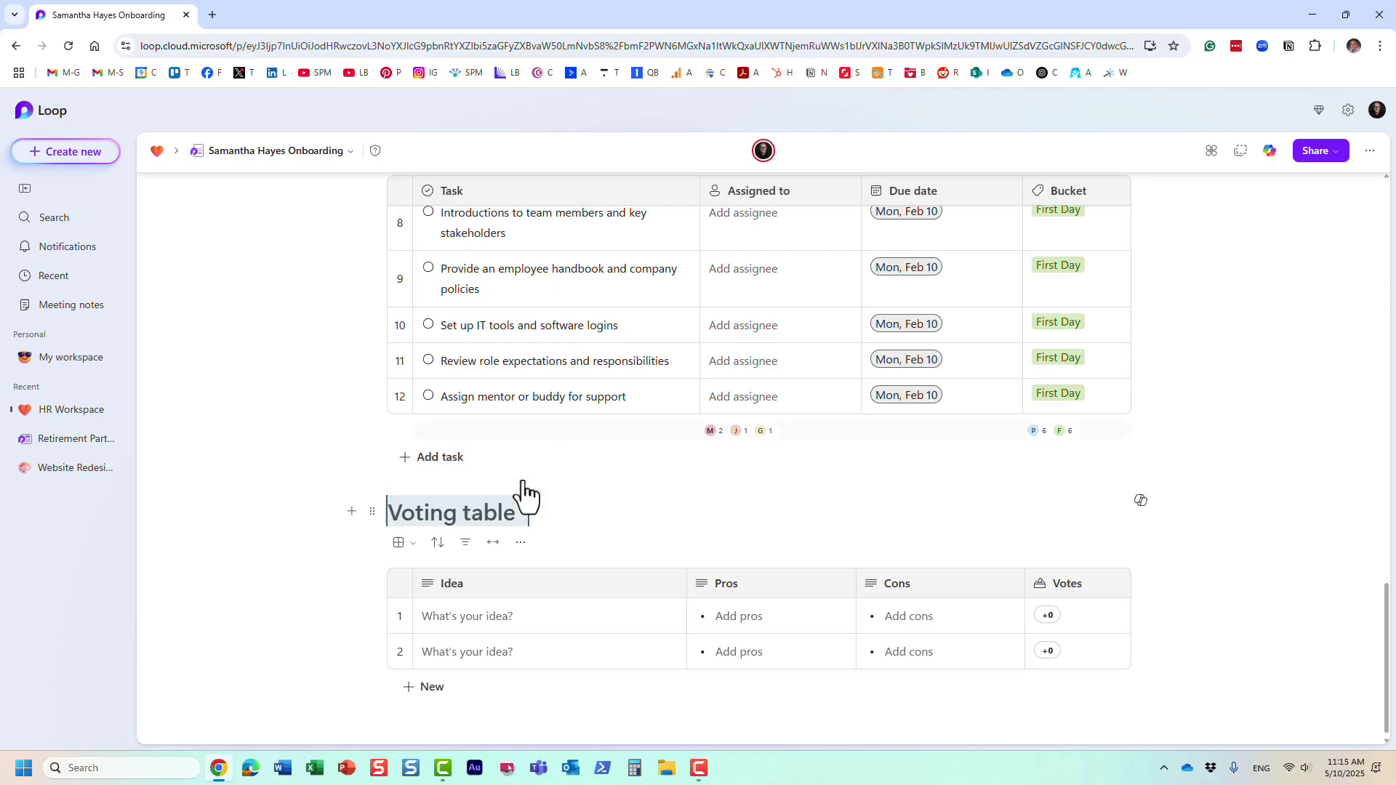
pyautogui.moveTo(496, 514); pyautogui.dragTo(385, 529)
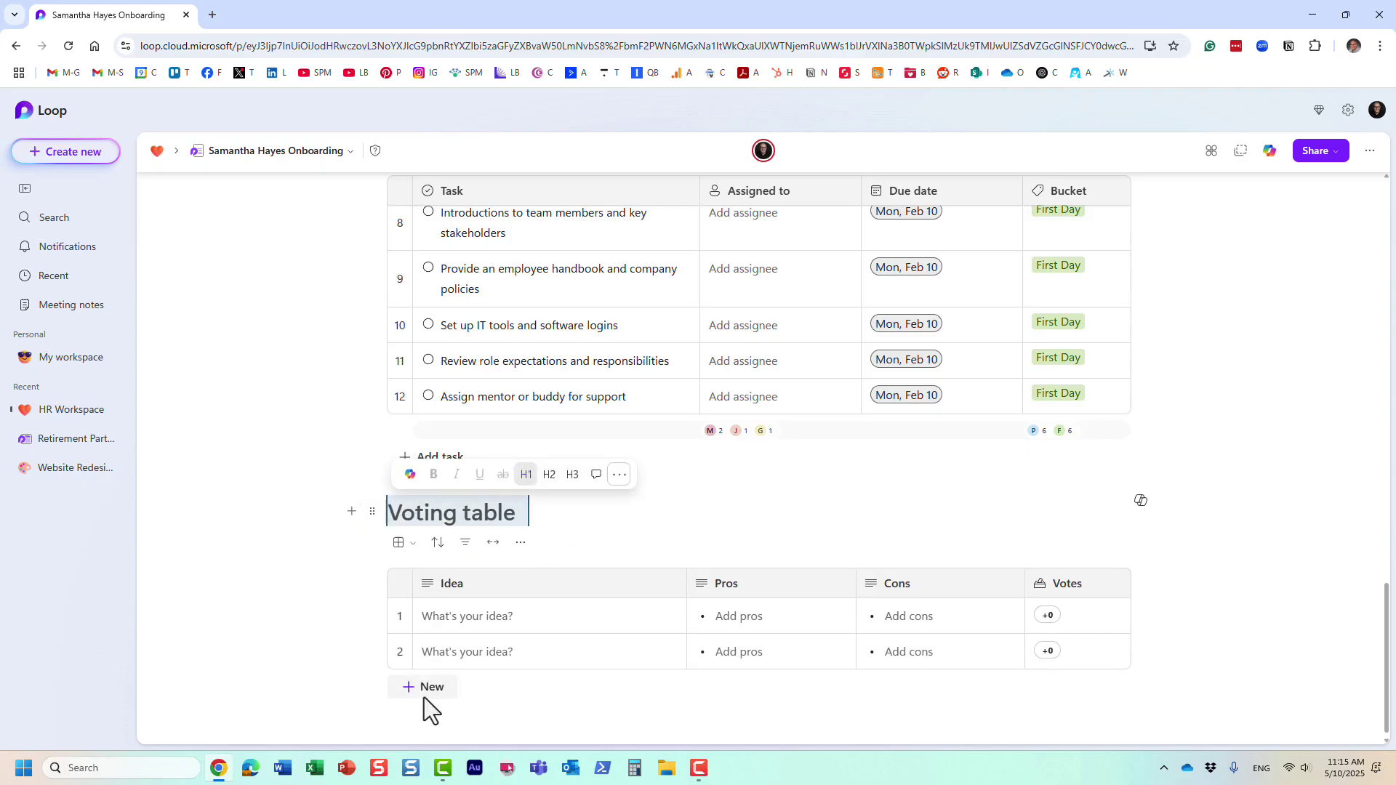
pyautogui.scroll(-1, 436, 687)
pyautogui.click(436, 717)
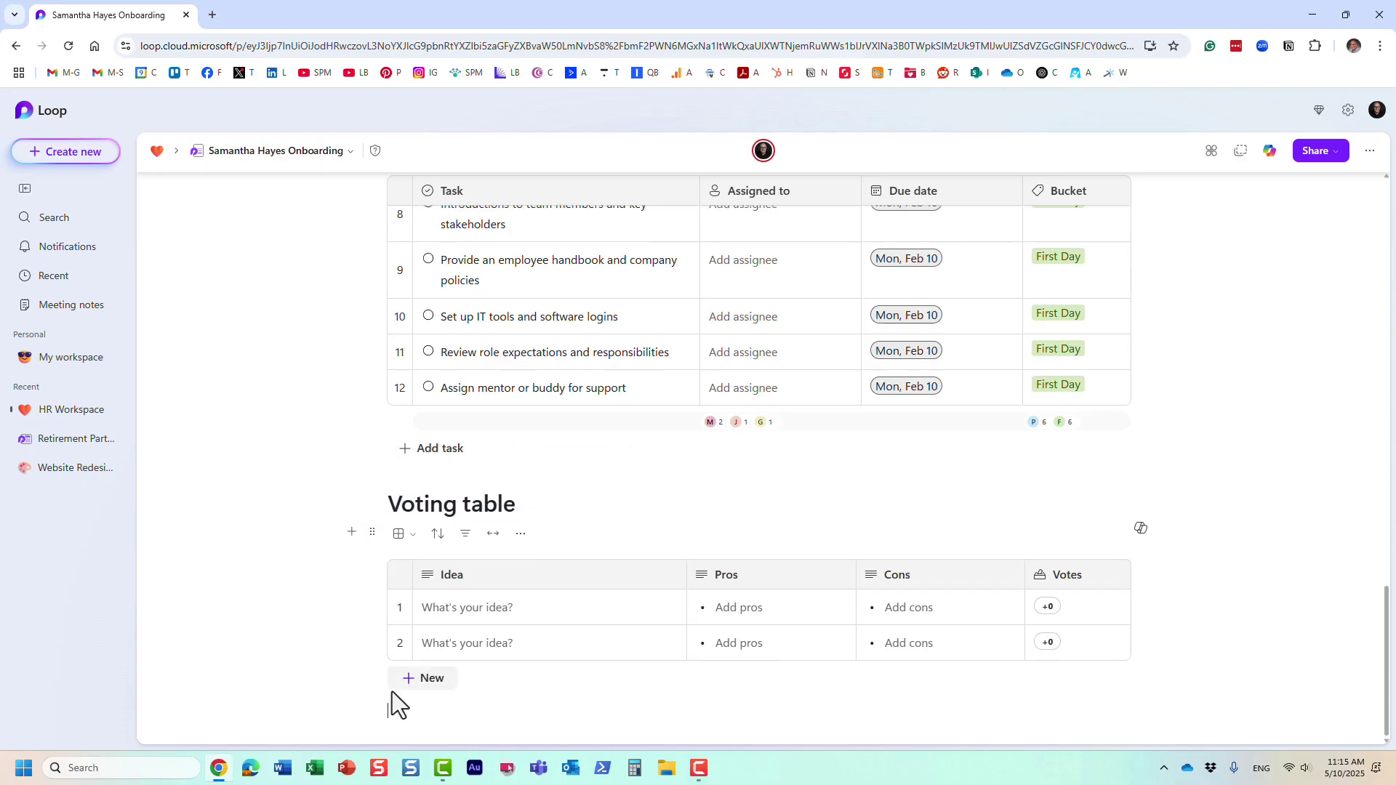
# - Insert a blank two-column table below the Voting table
pyautogui.write('/')
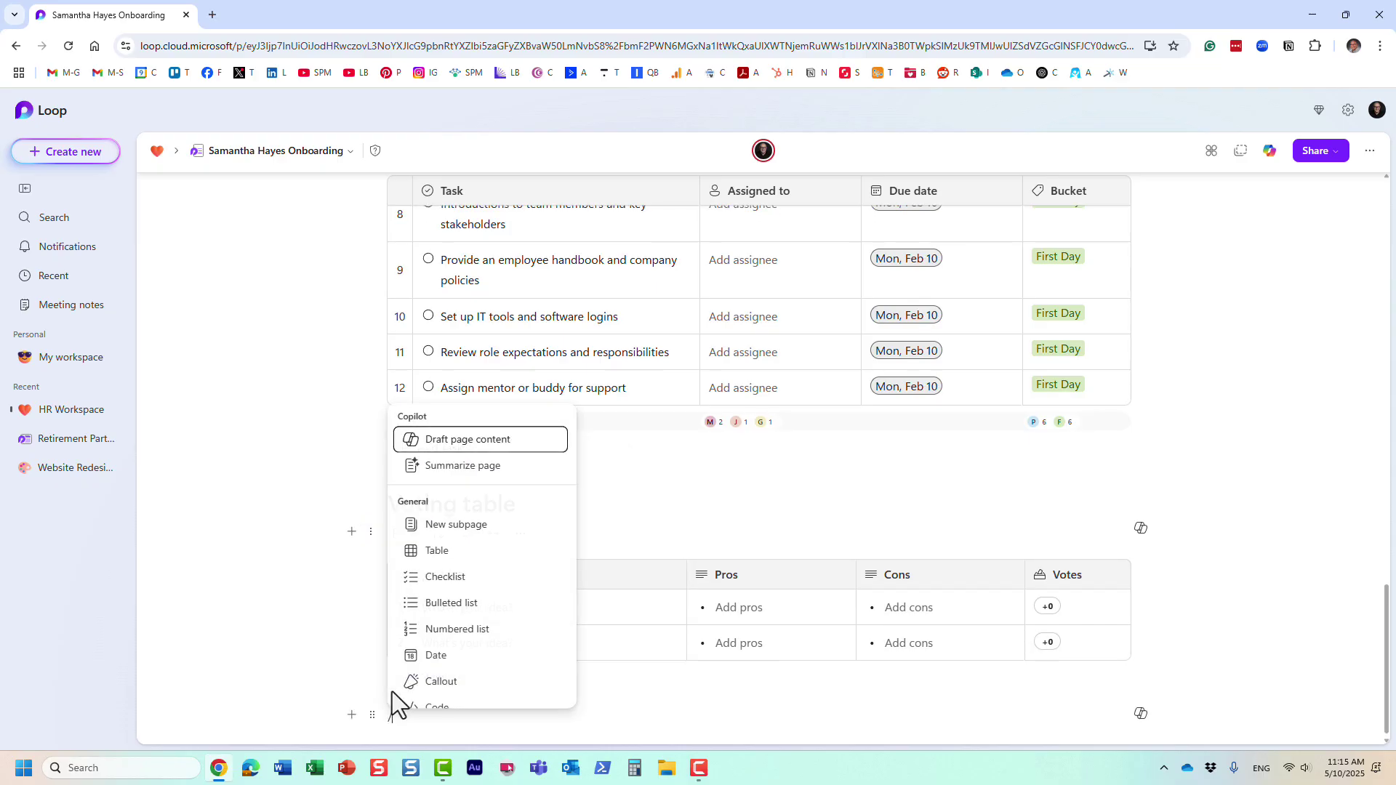
pyautogui.click(485, 550)
pyautogui.scroll(-8, 509, 545)
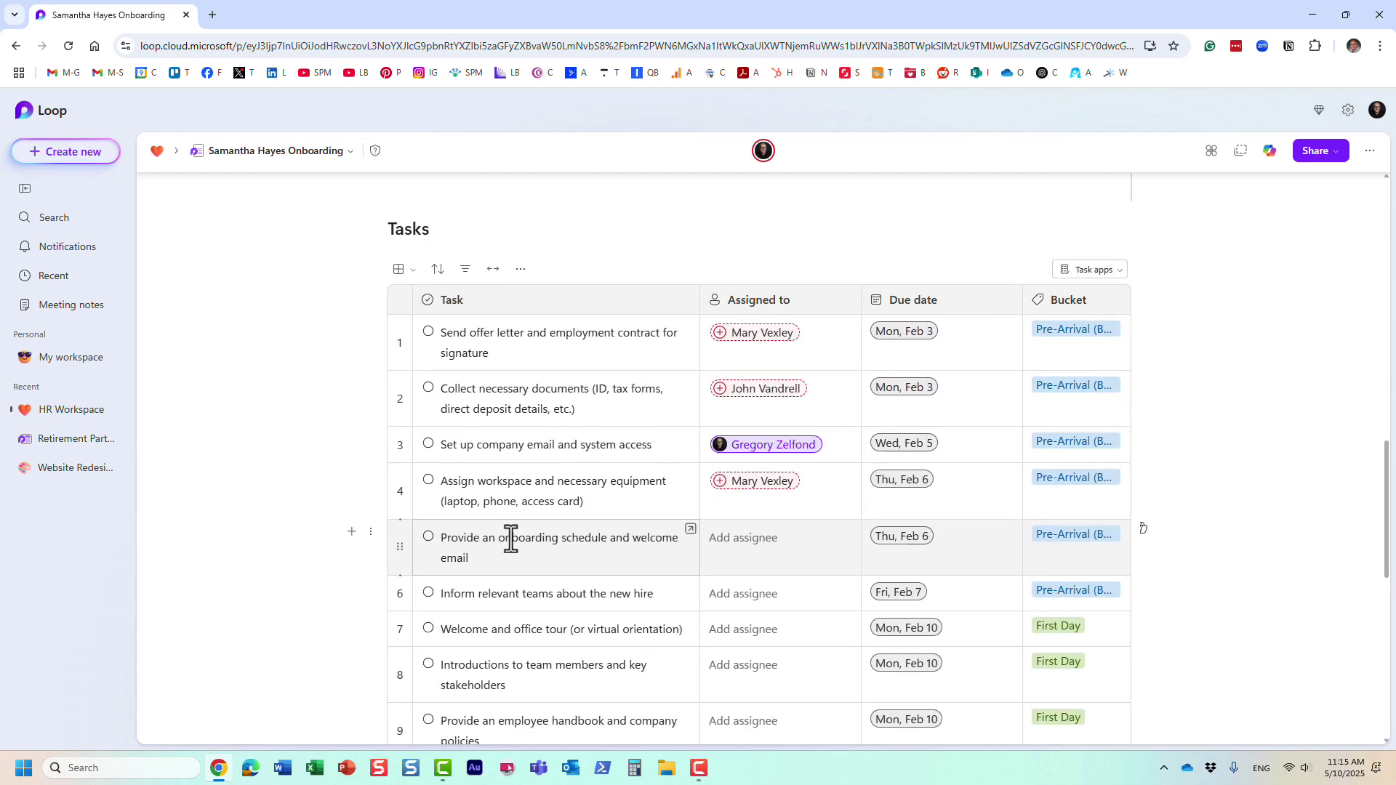
pyautogui.scroll(-1, 515, 550)
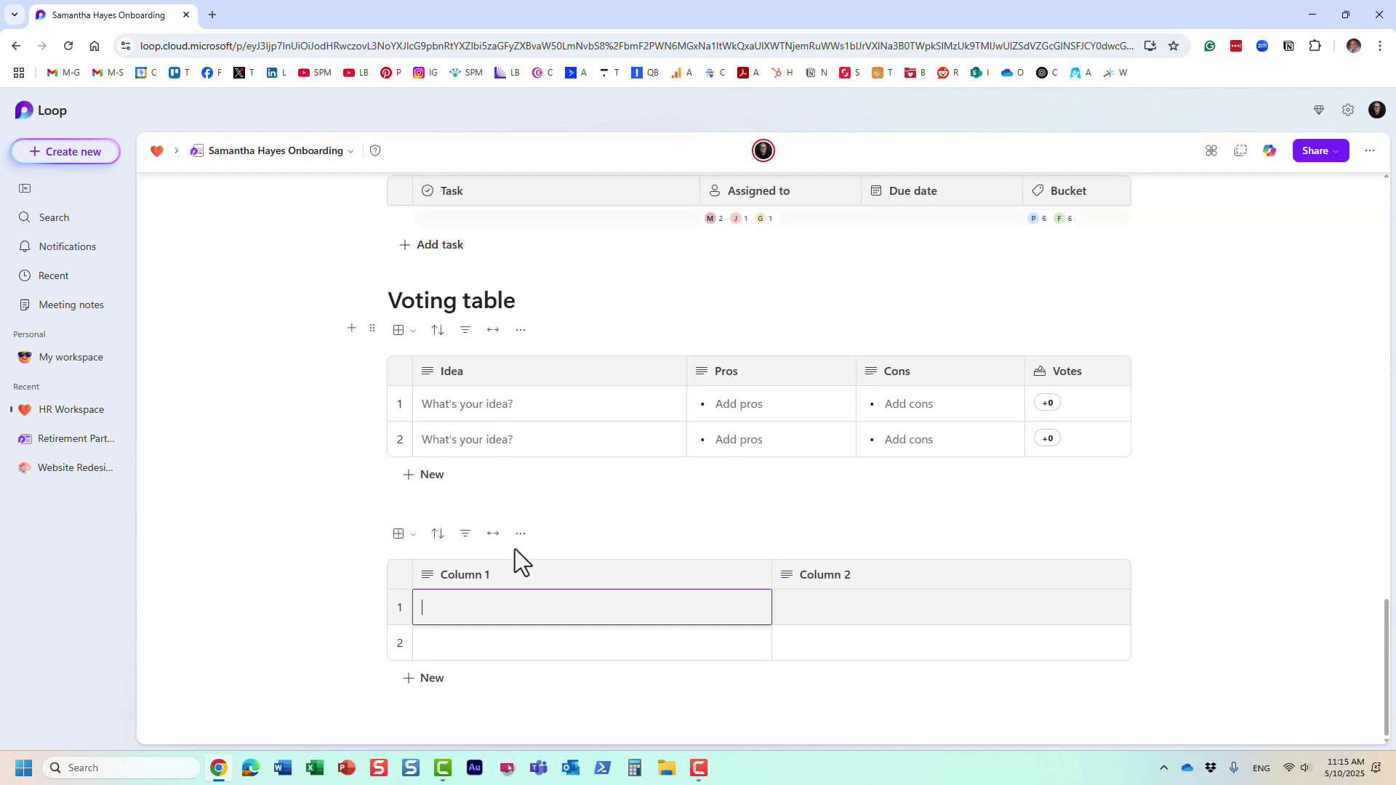
pyautogui.click(489, 509)
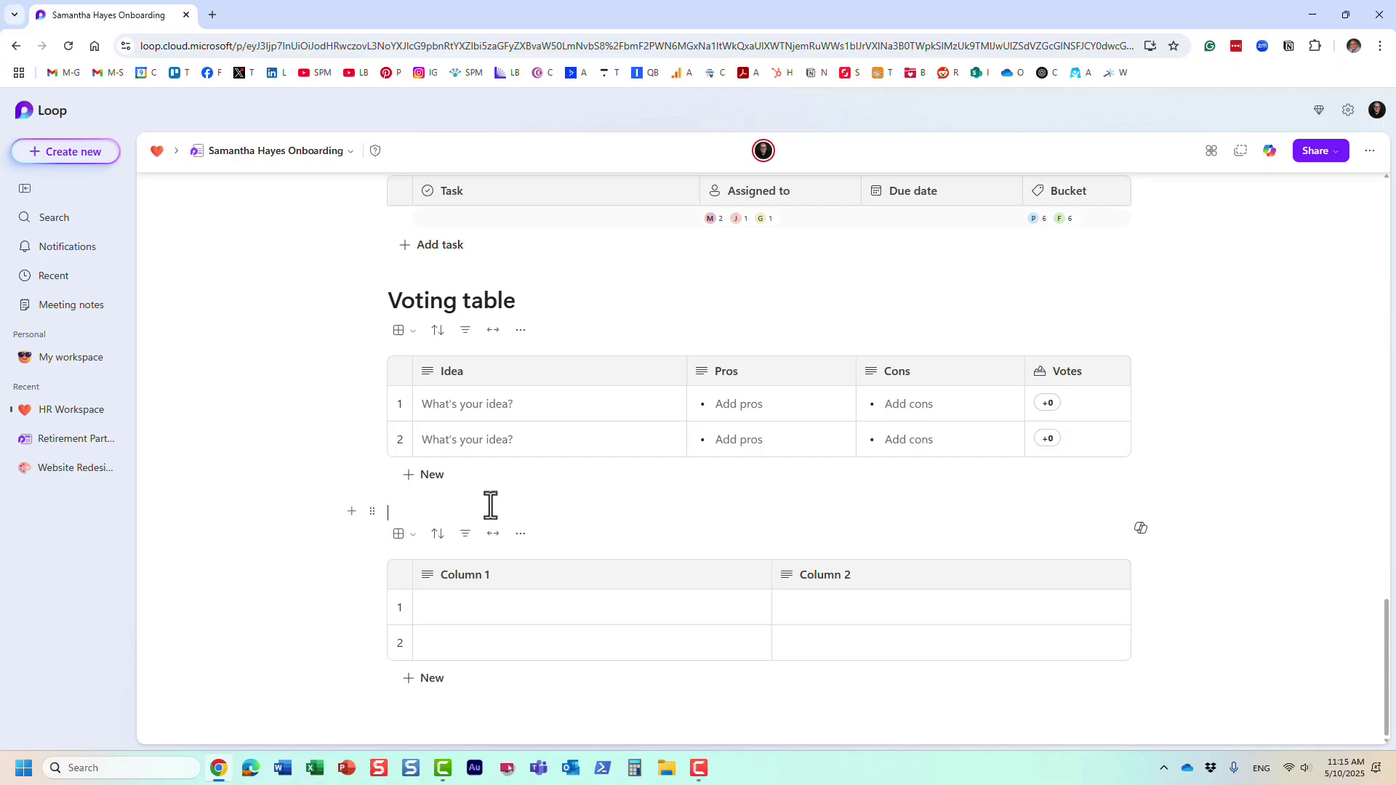
# - Add a Kanban board with To do, In progress, On hold and Done columns beneath the new table
pyautogui.click(422, 719)
pyautogui.write('/ka')
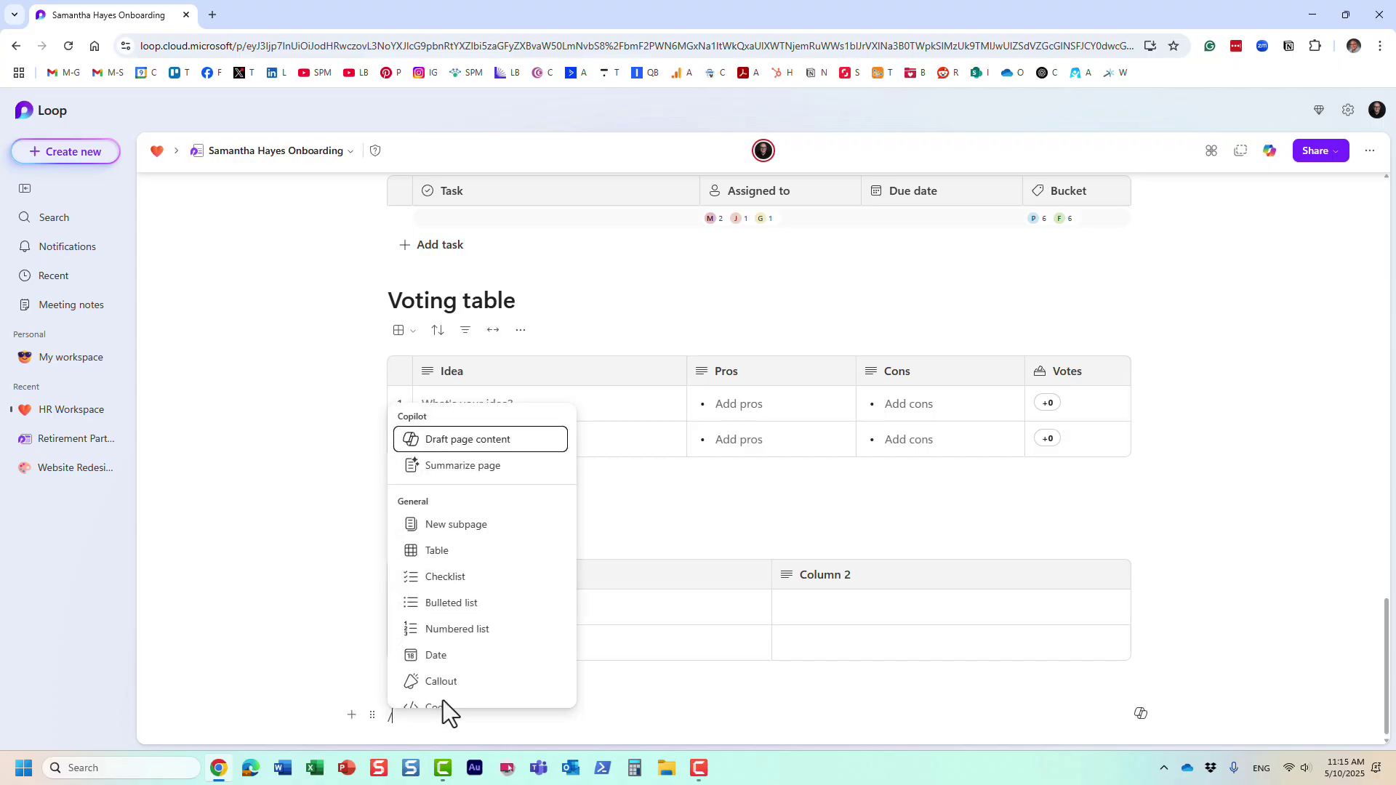
pyautogui.click(443, 700)
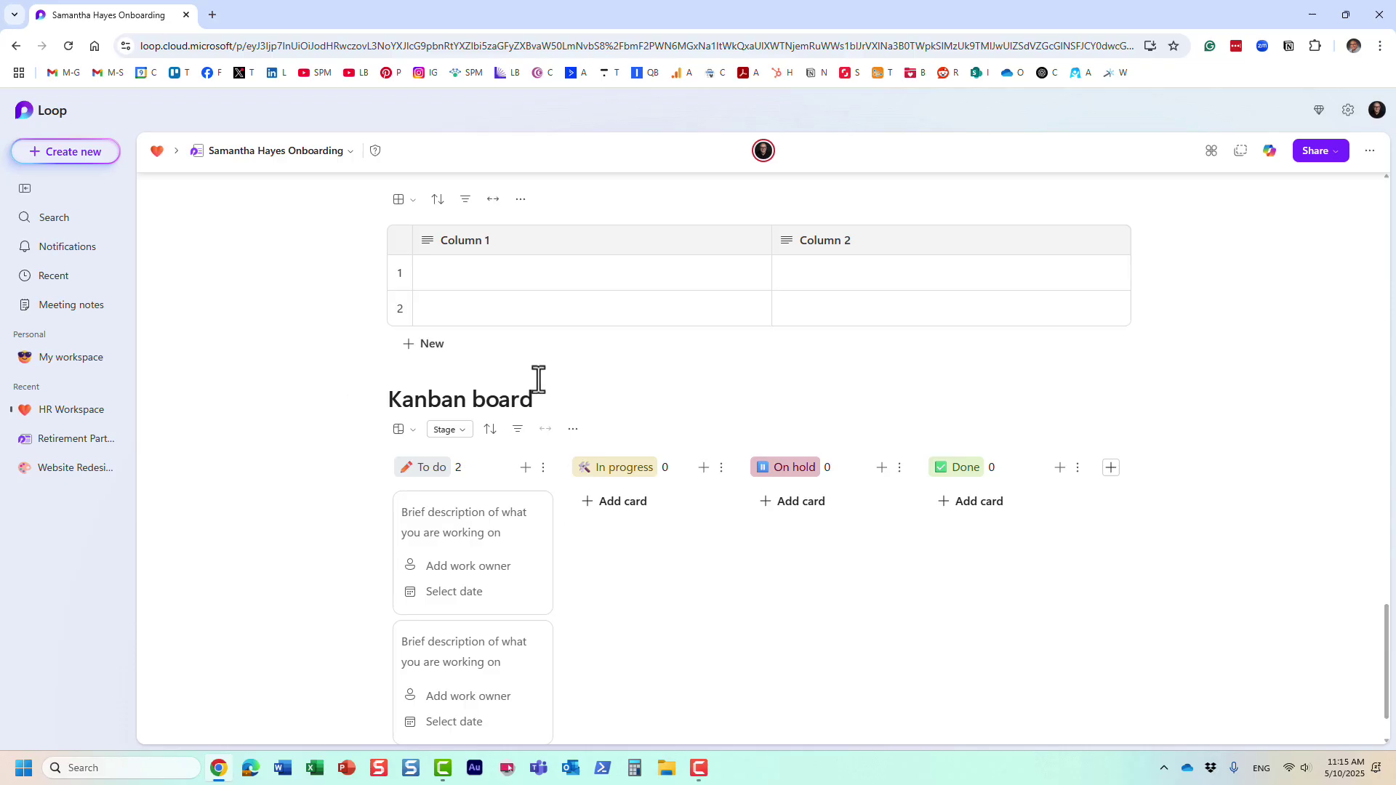
# - Make the 'Kanban board' title a Collapsible Heading 1, folding the board beneath it
pyautogui.click(565, 386)
pyautogui.tripleClick(491, 400)
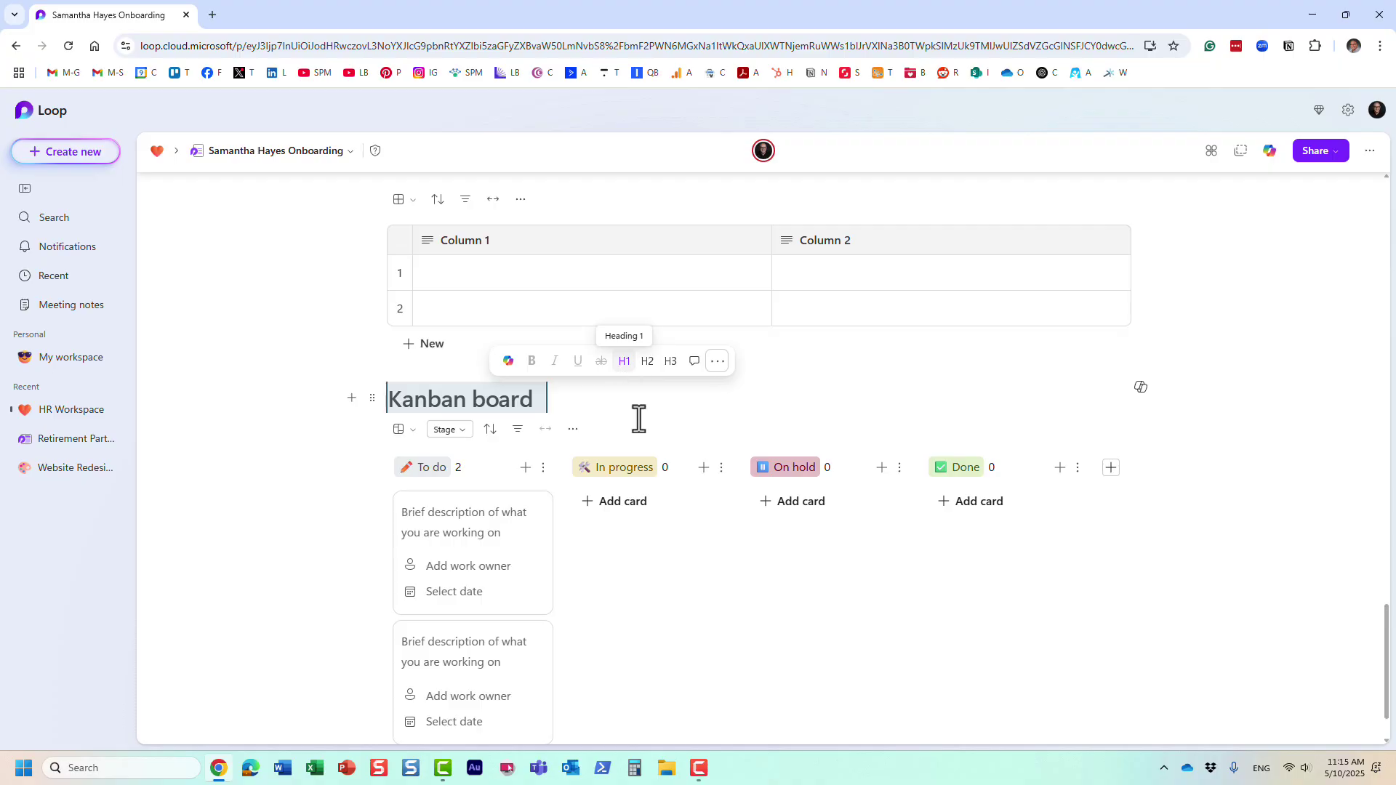
pyautogui.scroll(-1, 667, 571)
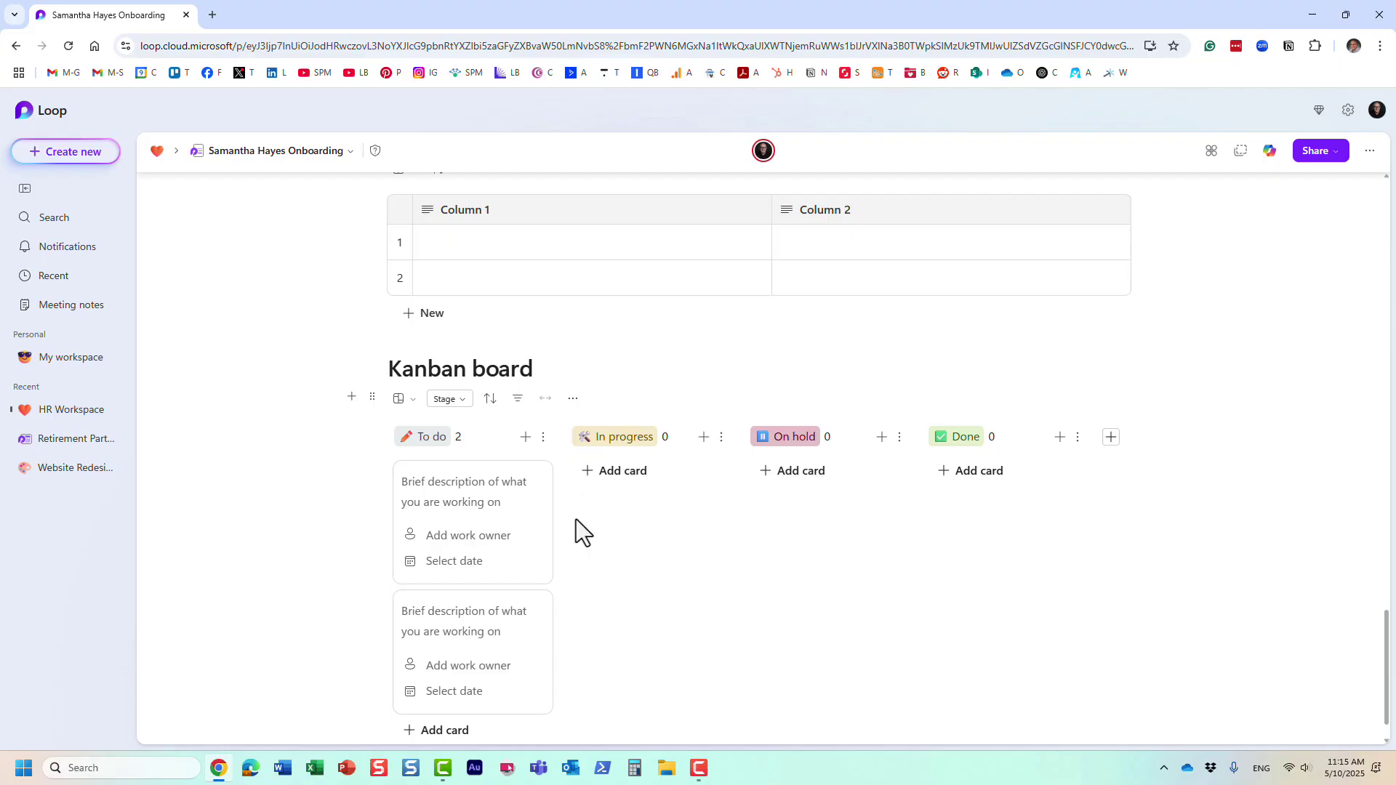
pyautogui.tripleClick(499, 368)
pyautogui.click(729, 331)
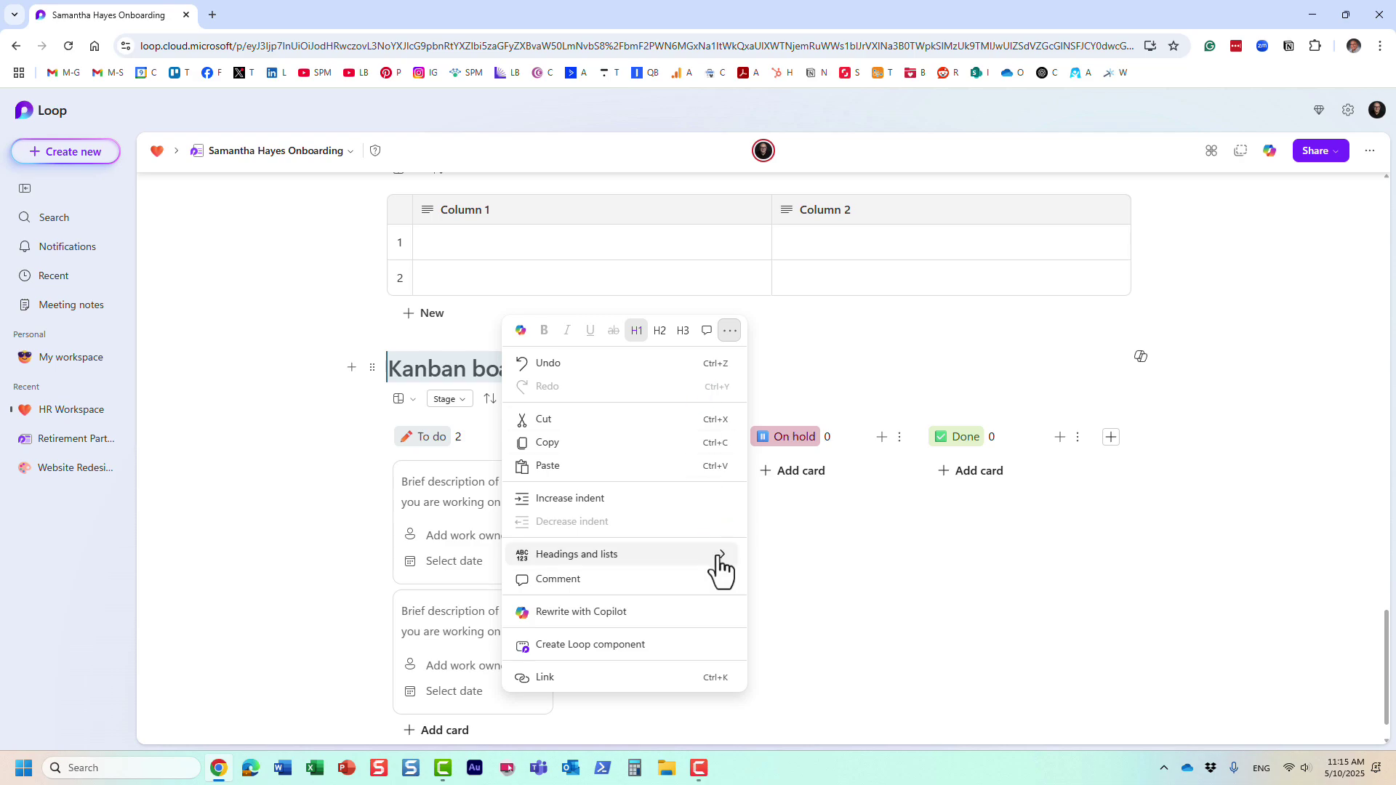
pyautogui.moveTo(722, 563)
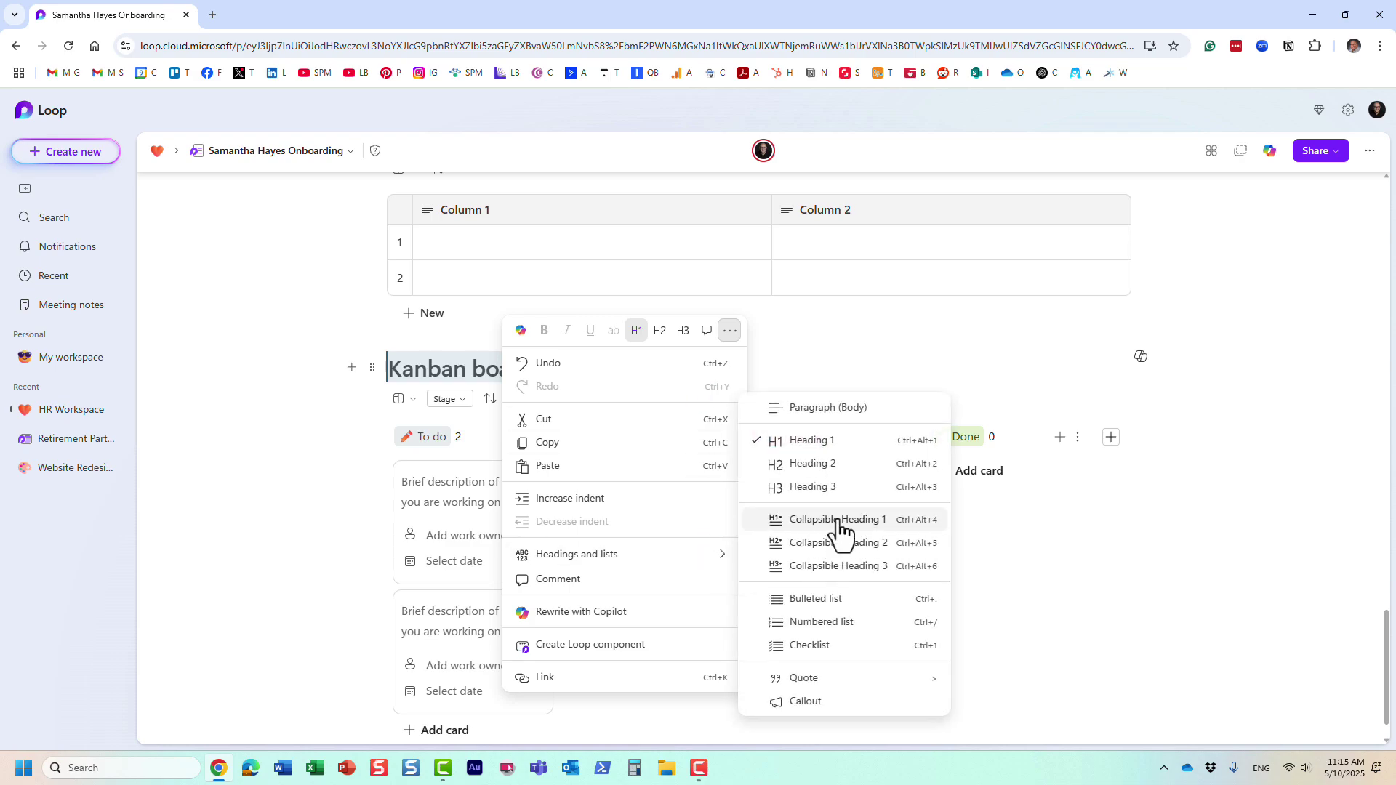
pyautogui.click(837, 521)
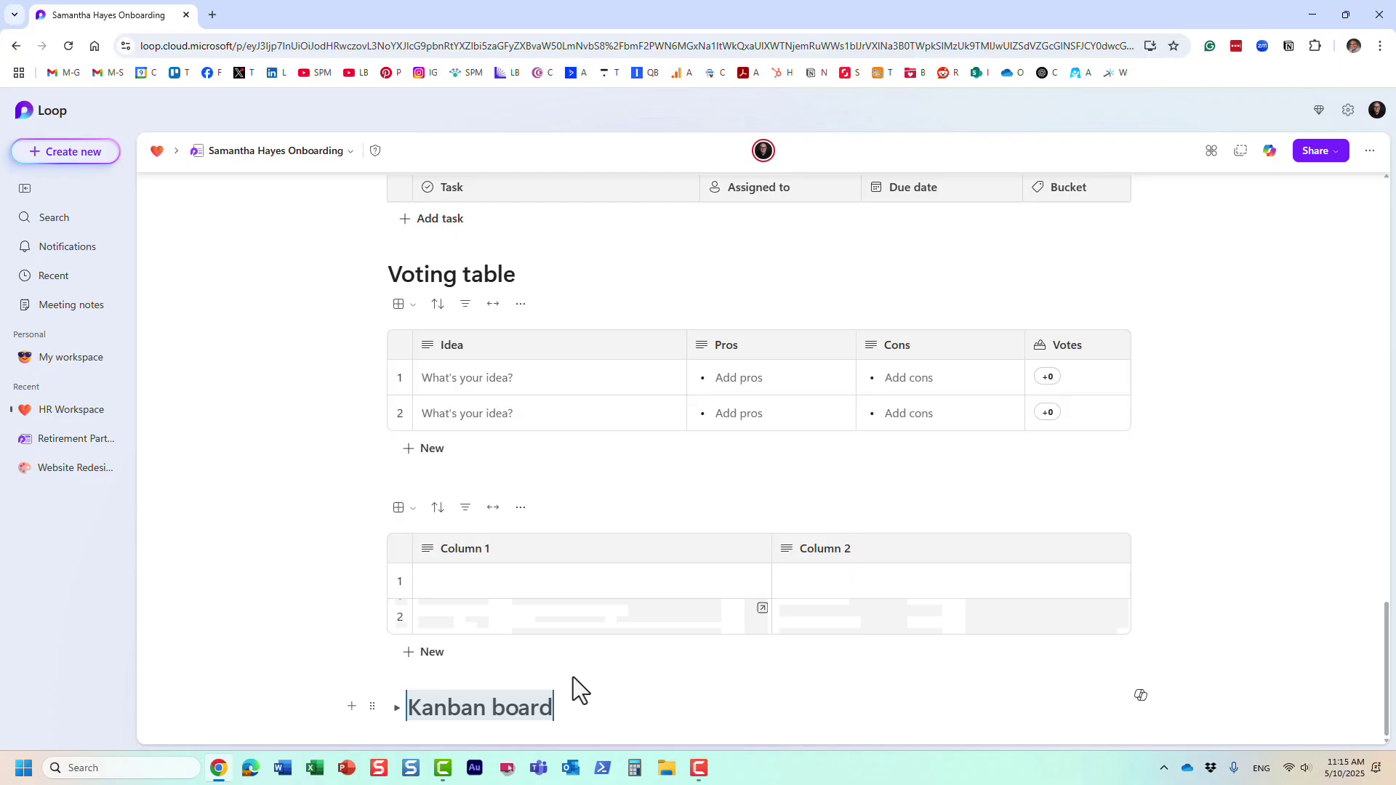
# - Expand, collapse, then re-expand the Kanban board section so its four columns show
pyautogui.click(397, 708)
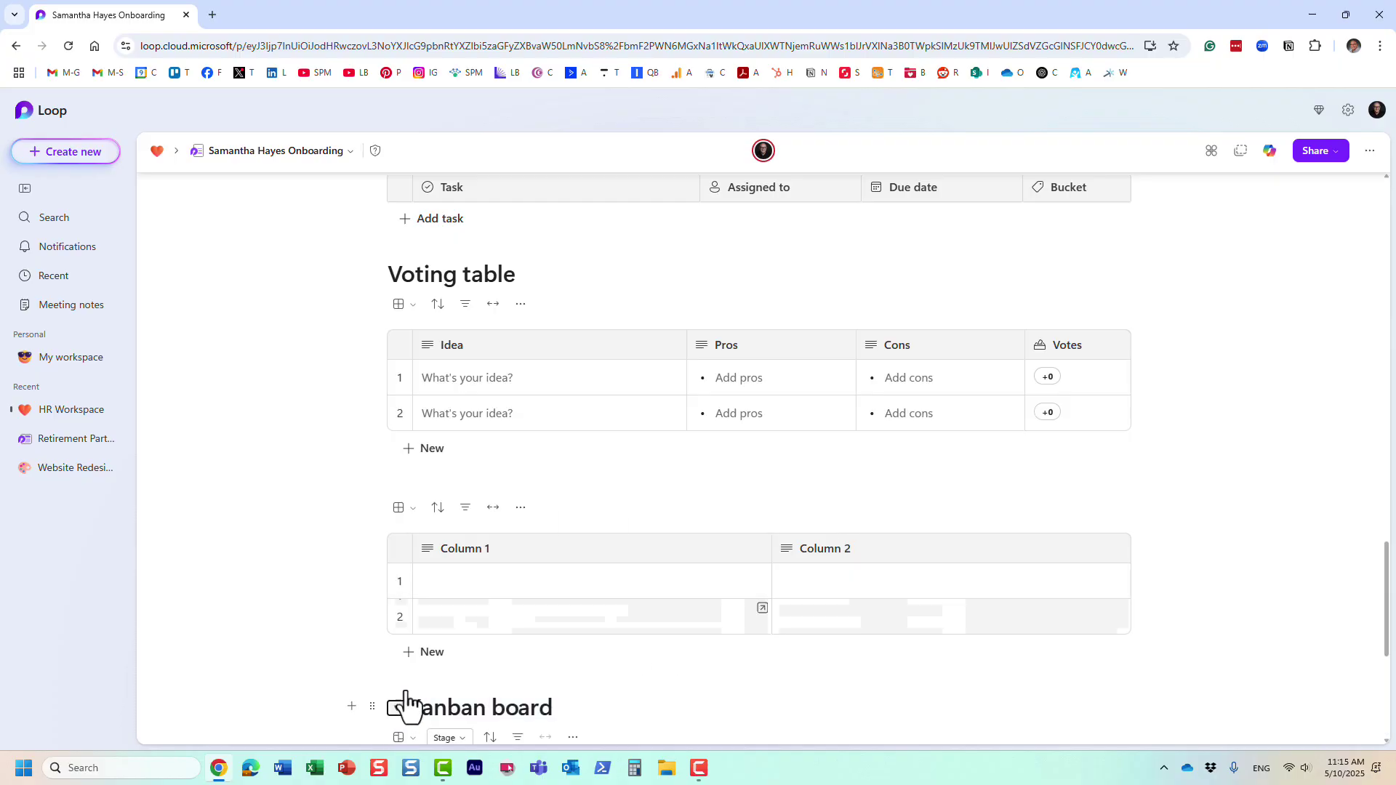
pyautogui.scroll(-1, 525, 620)
pyautogui.scroll(-1, 528, 636)
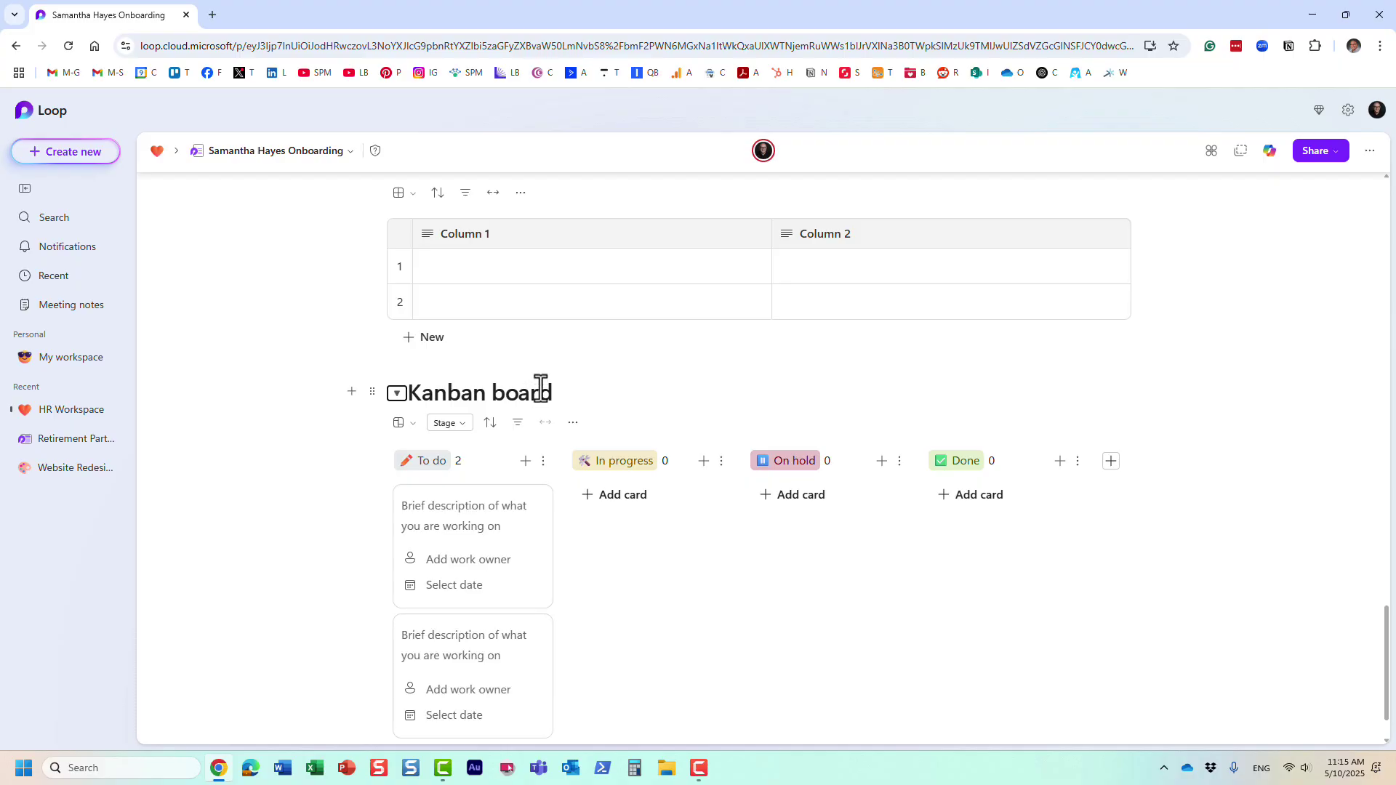
pyautogui.scroll(2, 570, 466)
pyautogui.scroll(-1, 570, 451)
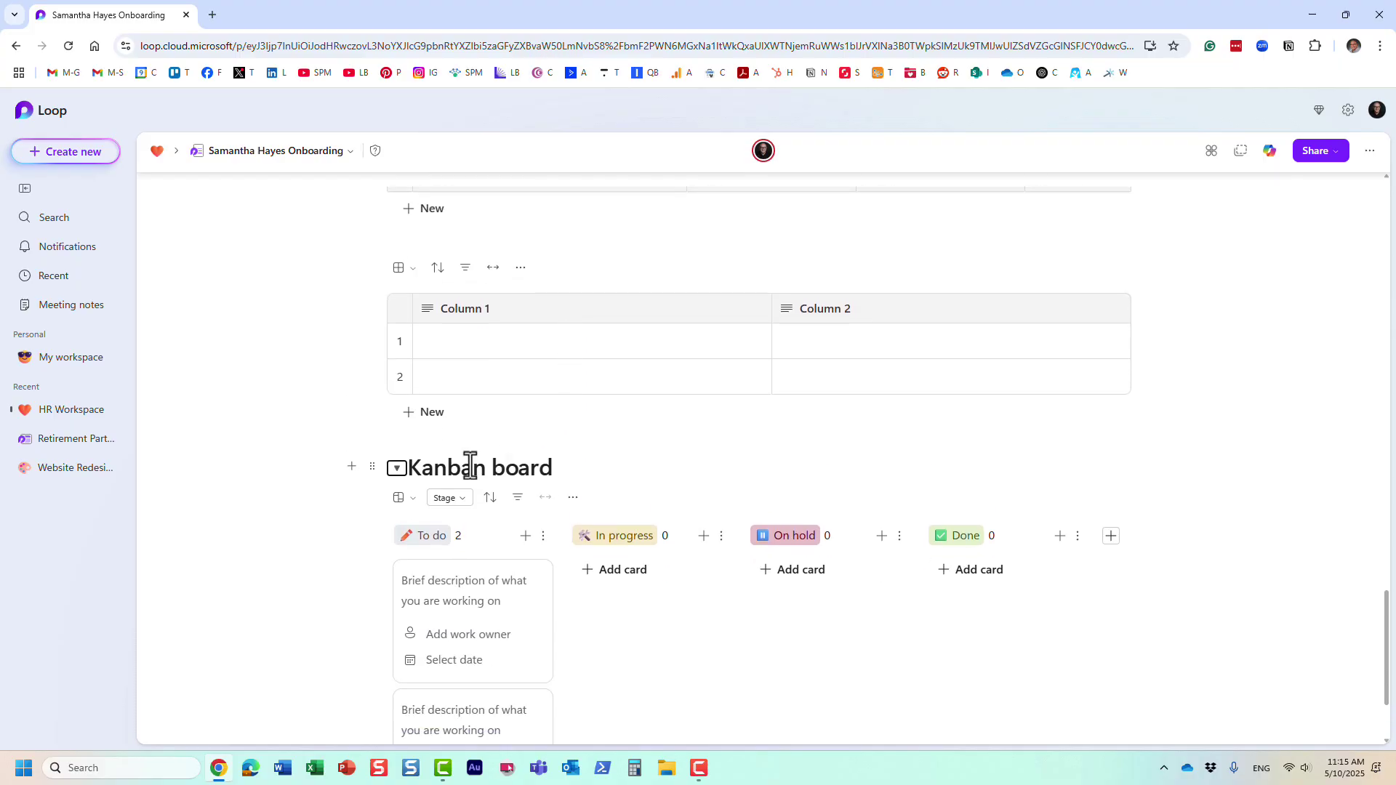
pyautogui.click(396, 466)
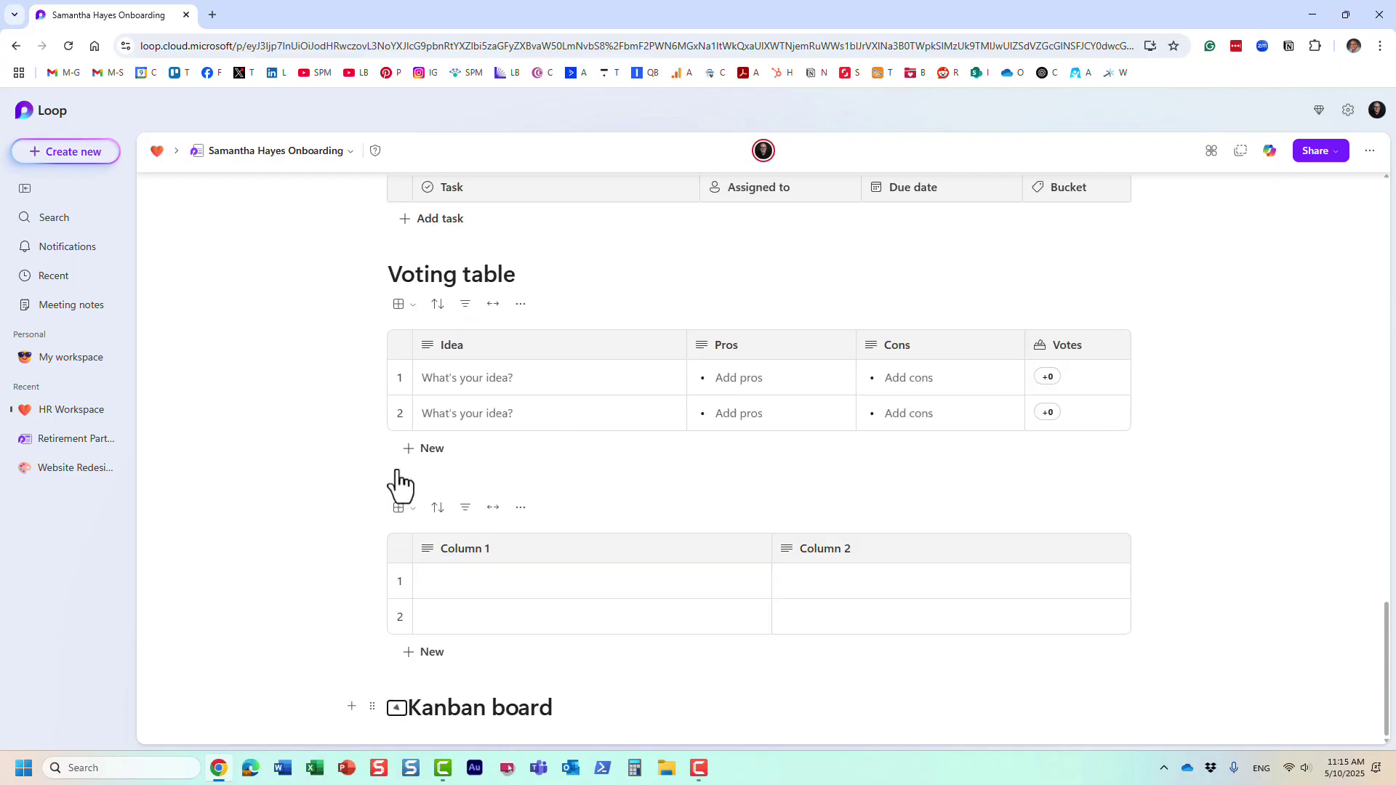
pyautogui.click(396, 707)
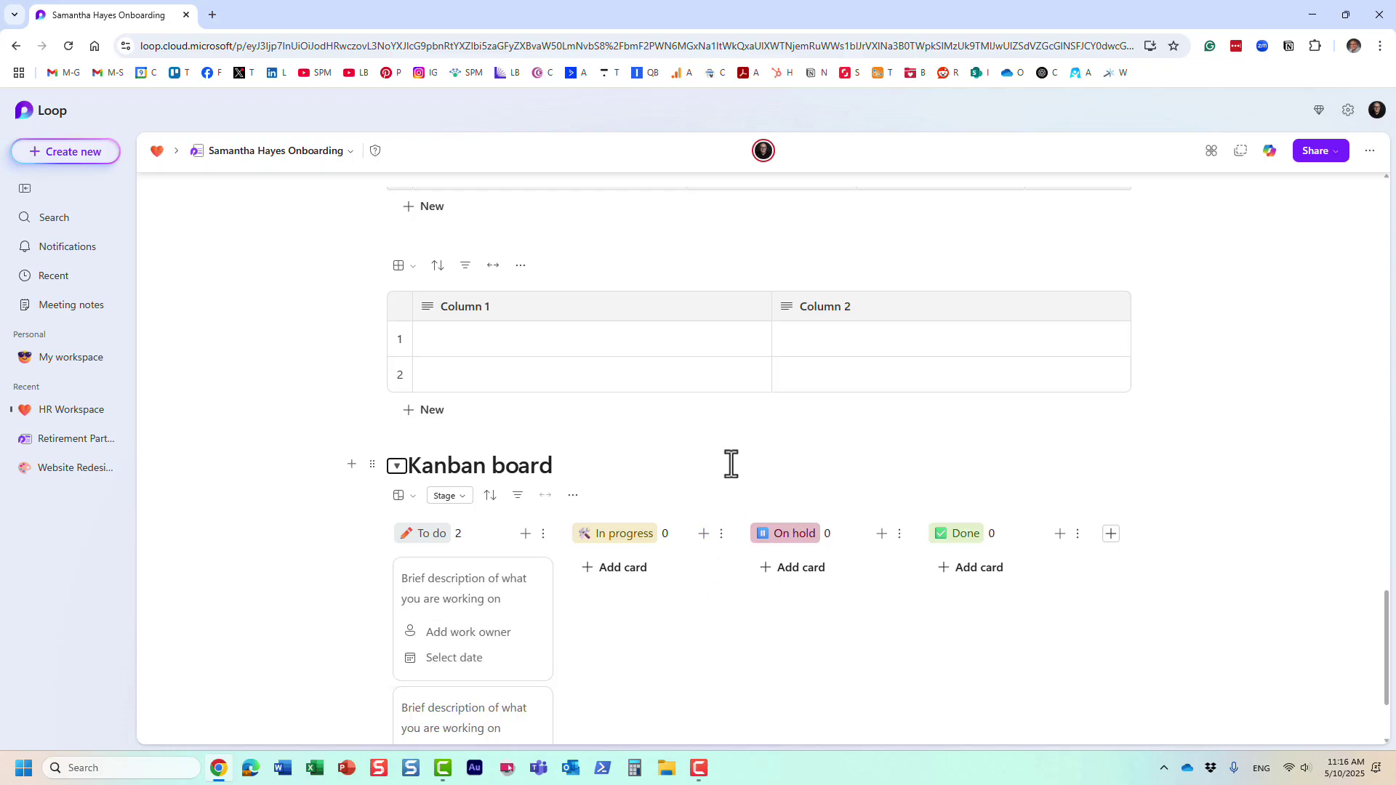
# - Scroll to the top to review the table of contents, now listing Tasks, Voting table and Kanban board
pyautogui.scroll(5, 732, 464)
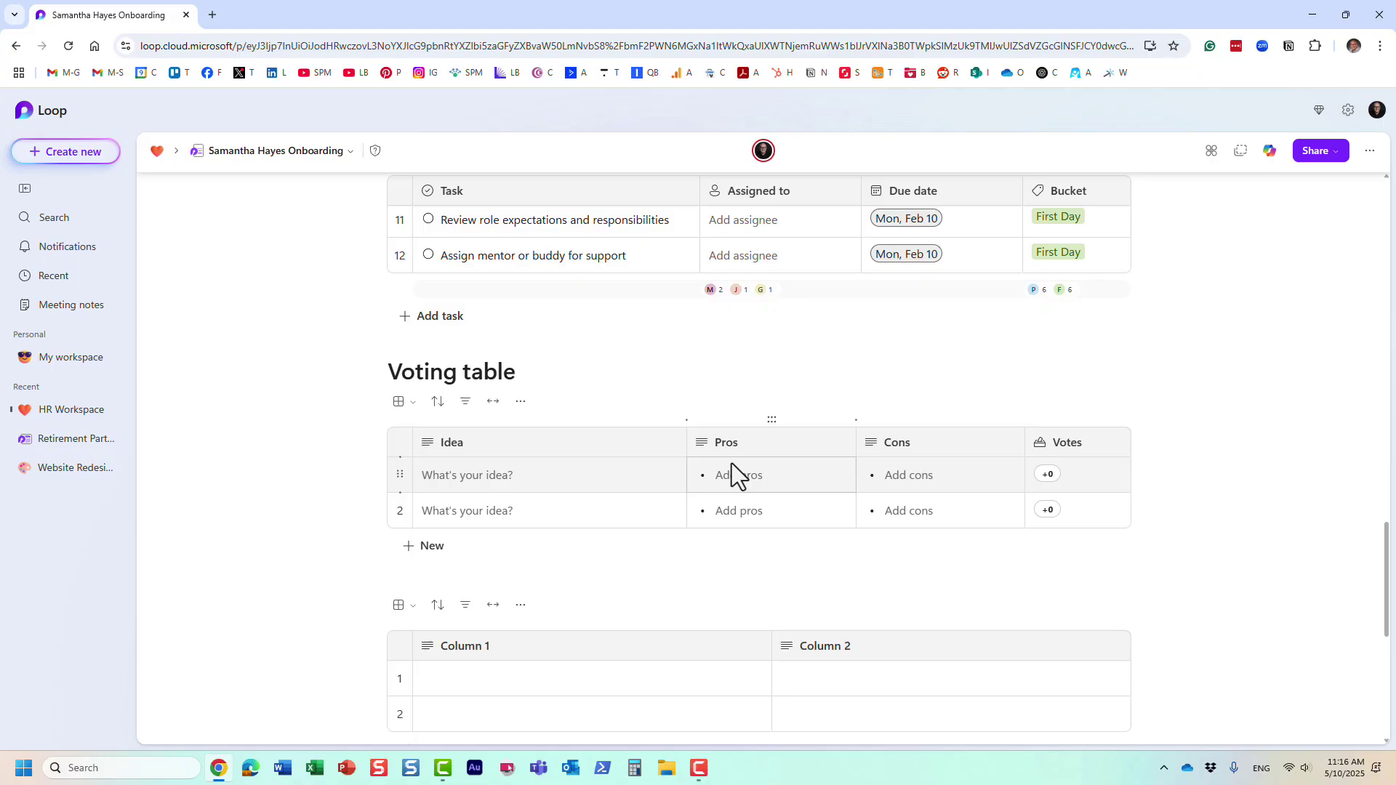
pyautogui.scroll(2, 1039, 433)
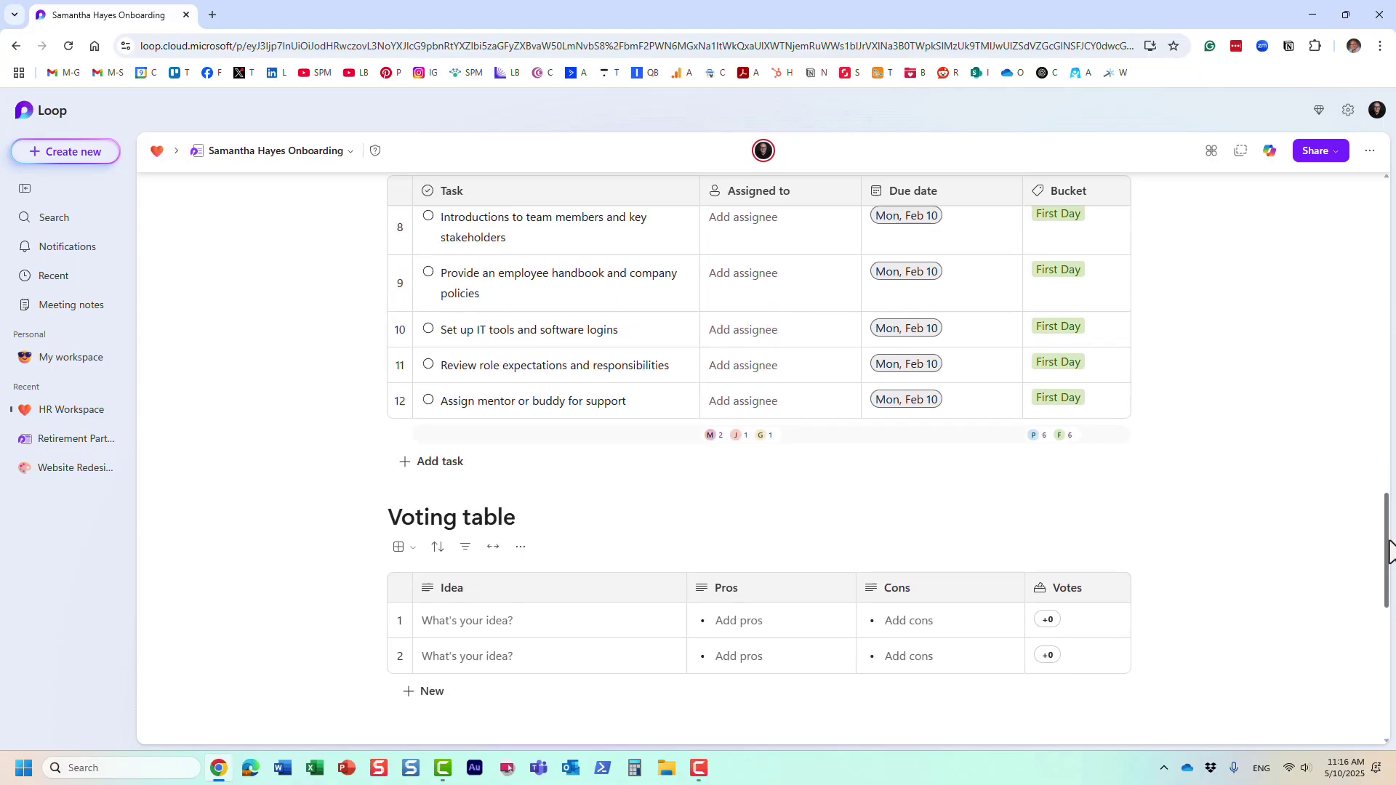
pyautogui.moveTo(1389, 553); pyautogui.dragTo(1386, 193)
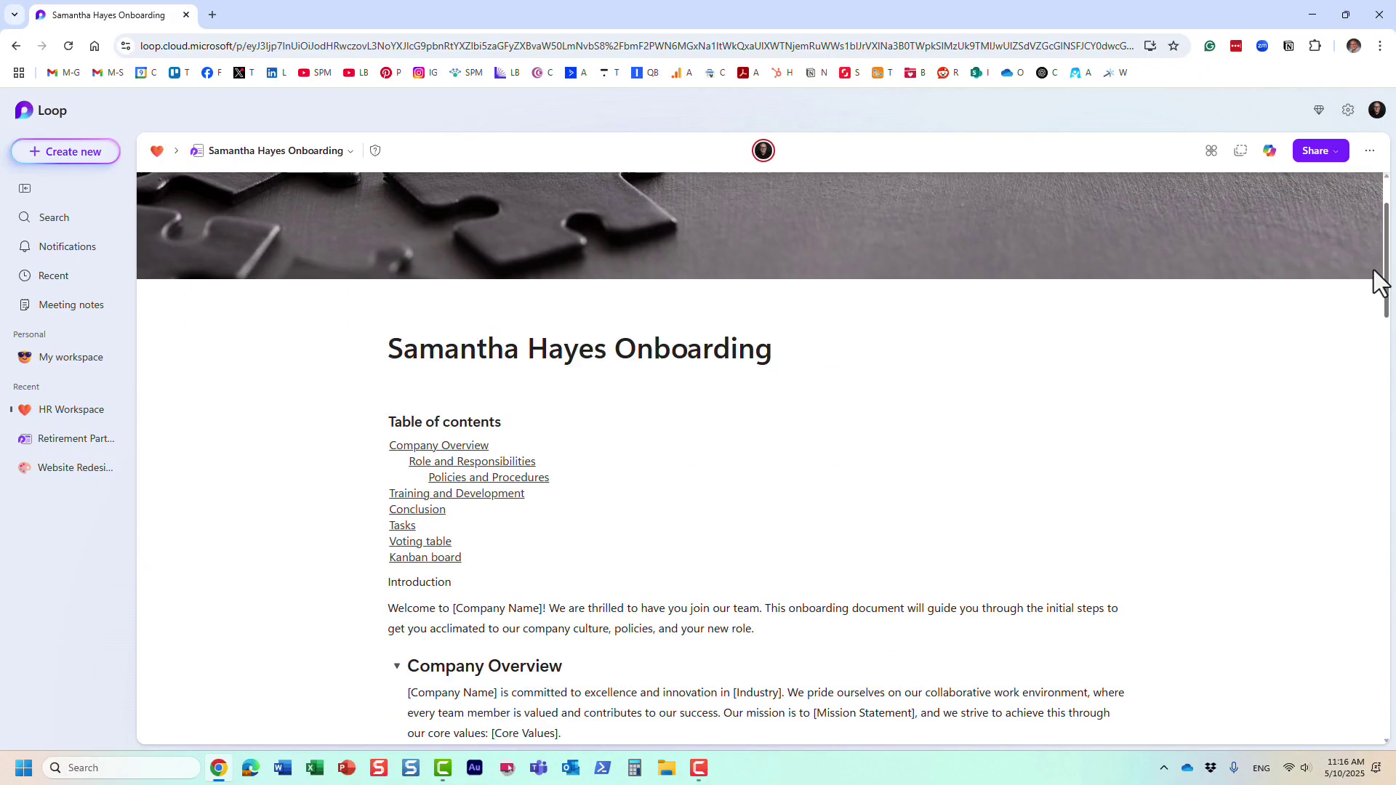
pyautogui.moveTo(1373, 269); pyautogui.dragTo(1373, 330)
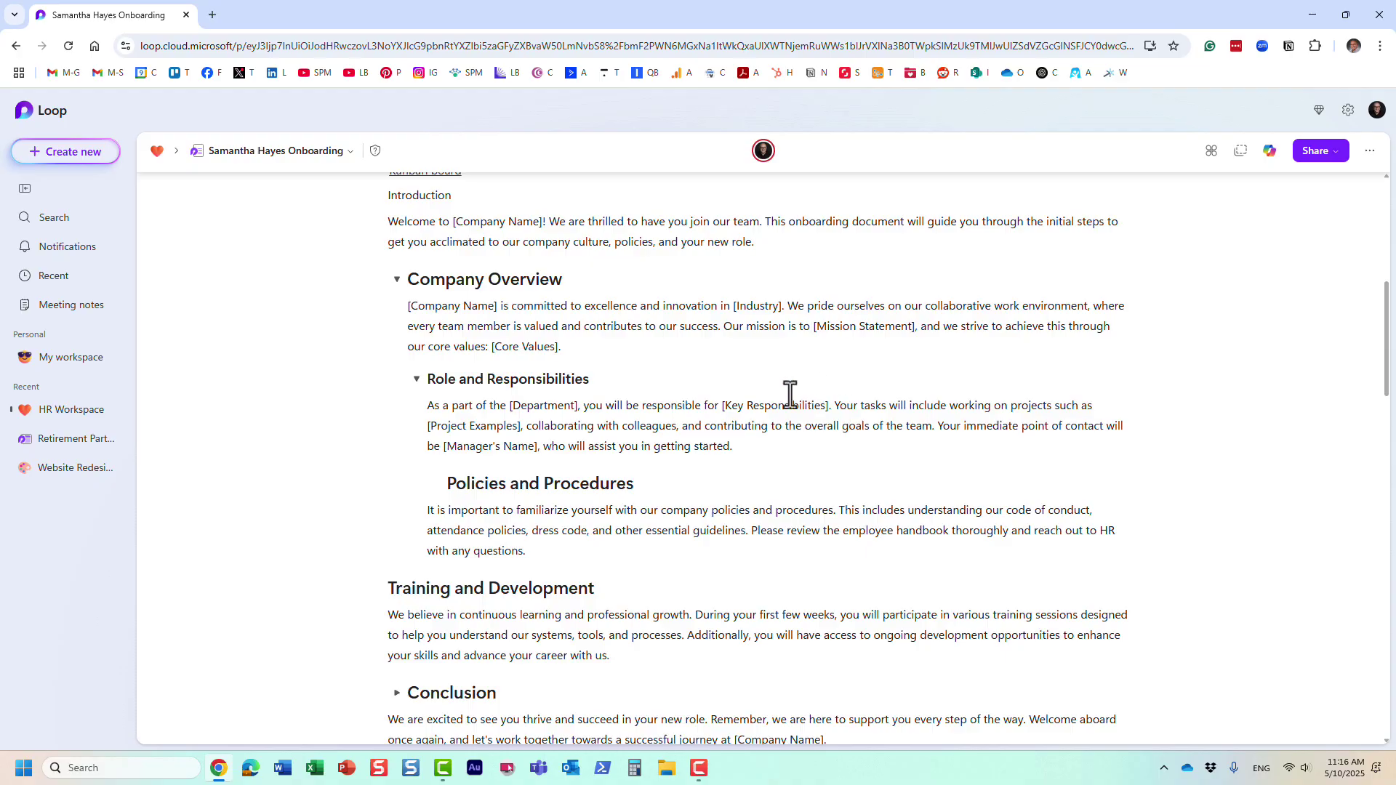
pyautogui.scroll(2, 614, 436)
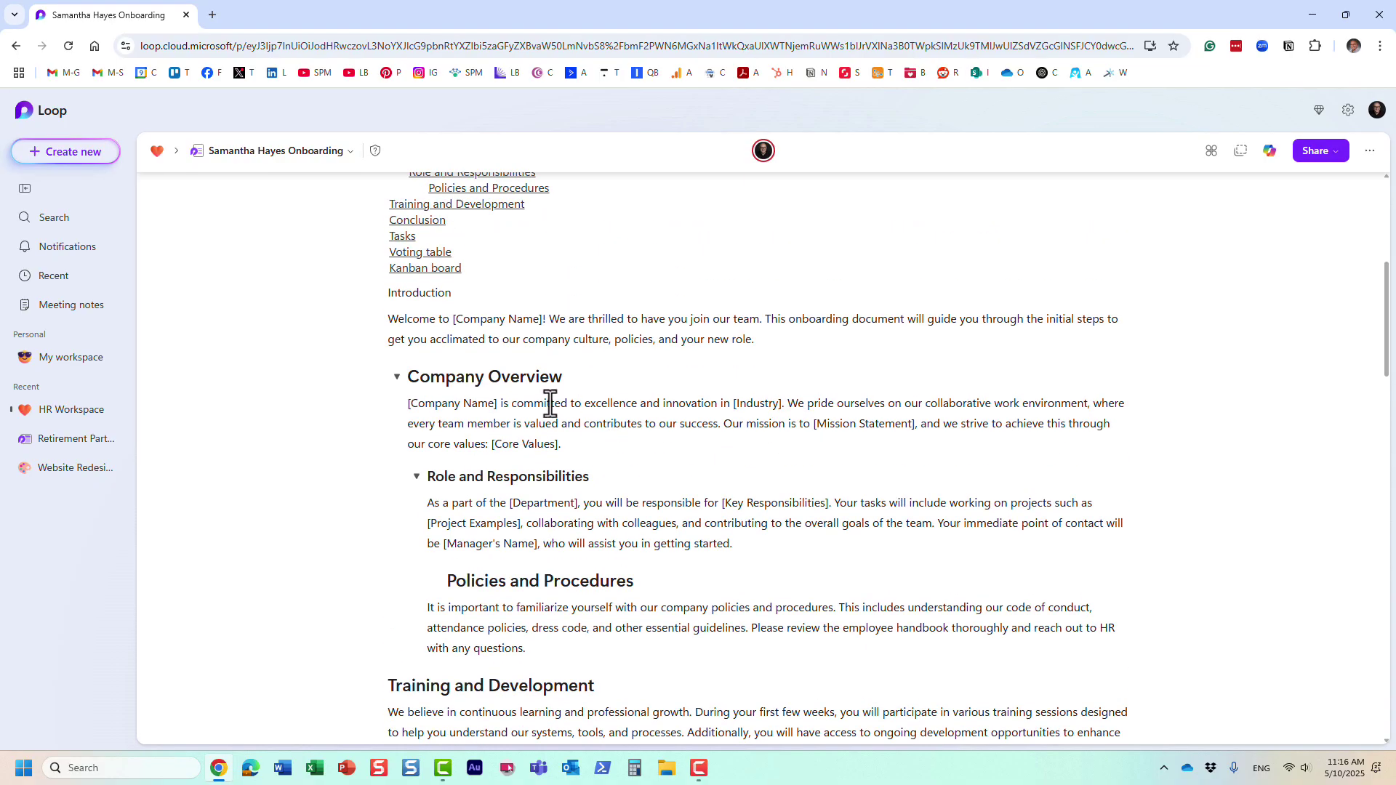
pyautogui.scroll(2, 604, 361)
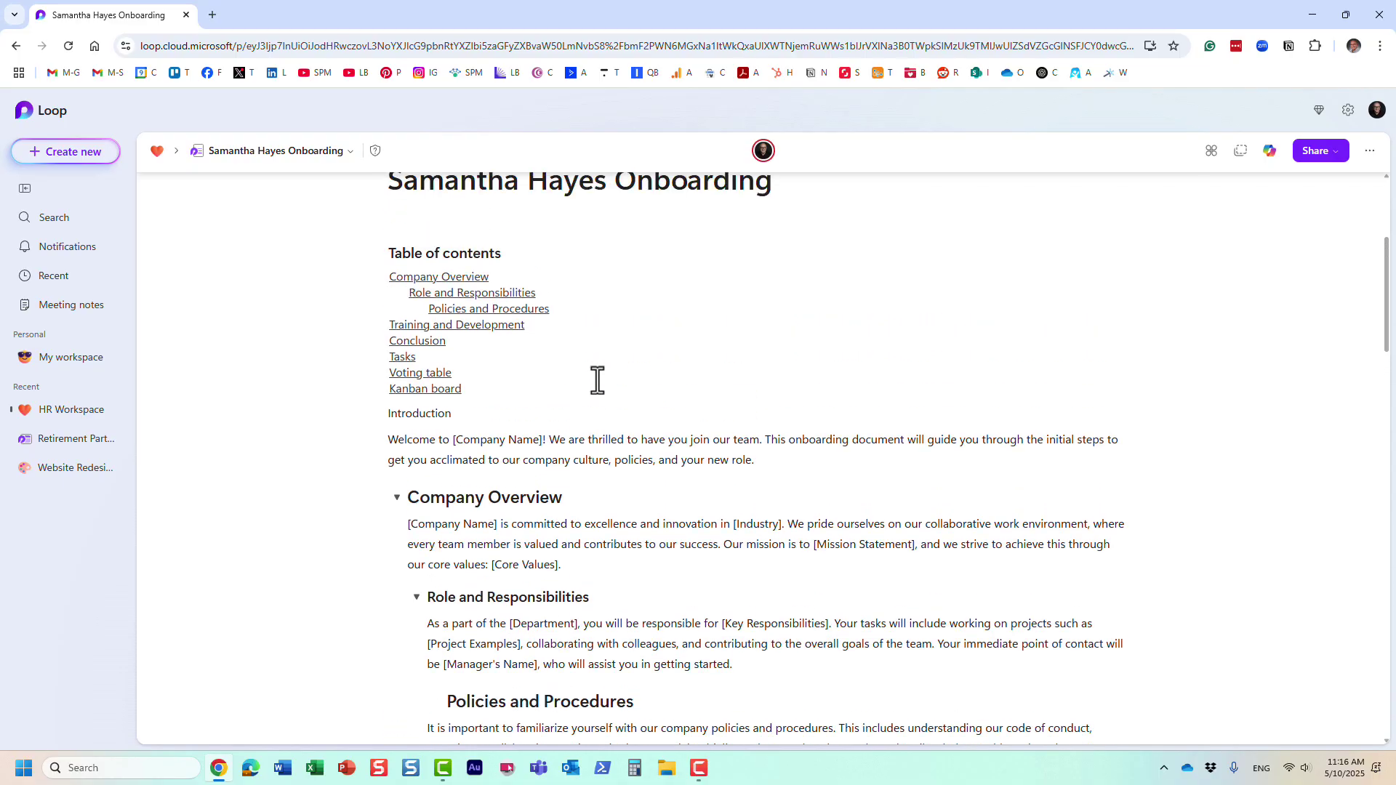
pyautogui.scroll(2, 643, 406)
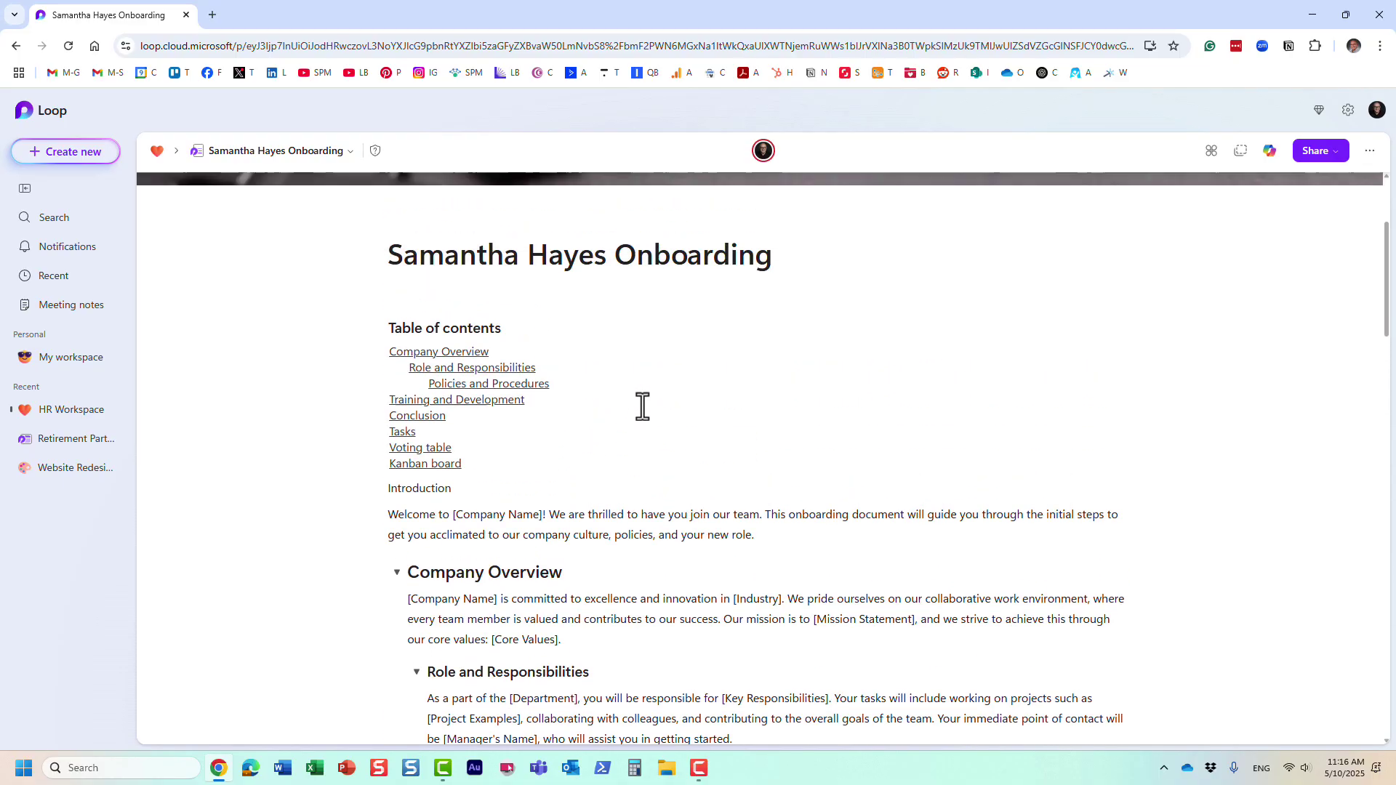